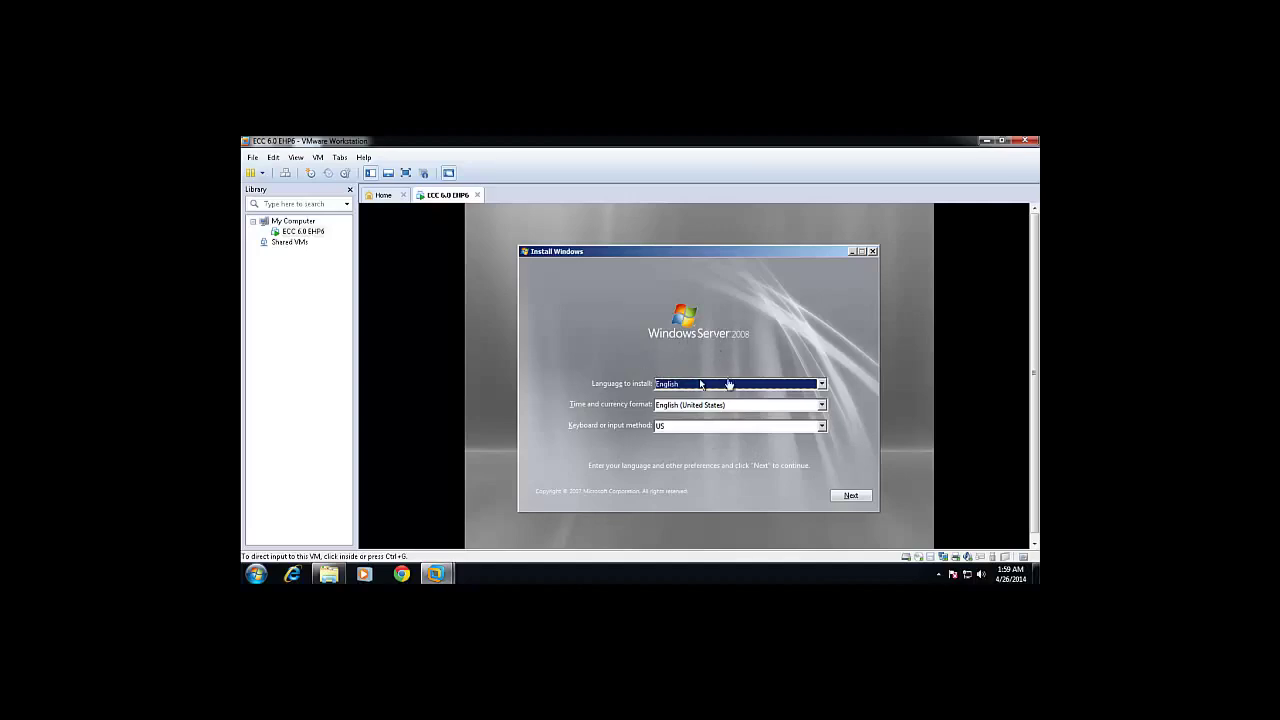
Accept the English language settings, start the install, and choose Windows Server 2008 Enterprise 64-Bit.
{"action": "left_click", "coordinate": [849, 499]}
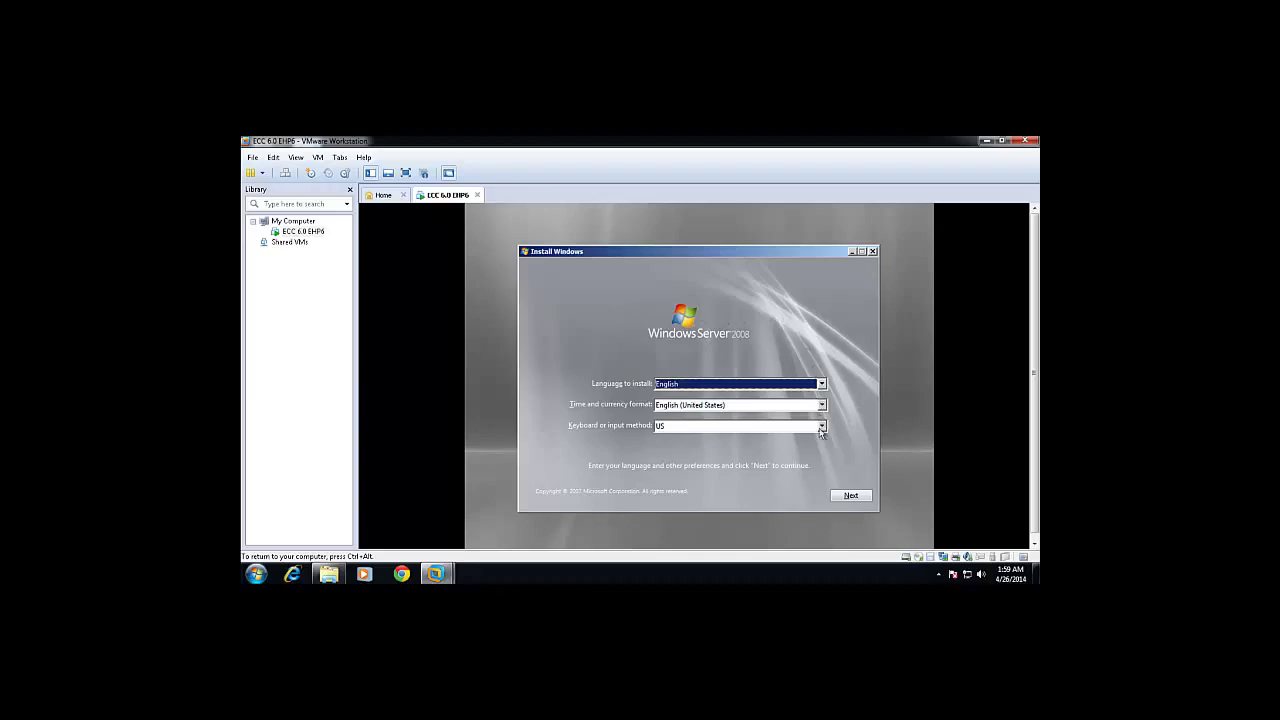
{"action": "left_click", "coordinate": [845, 496]}
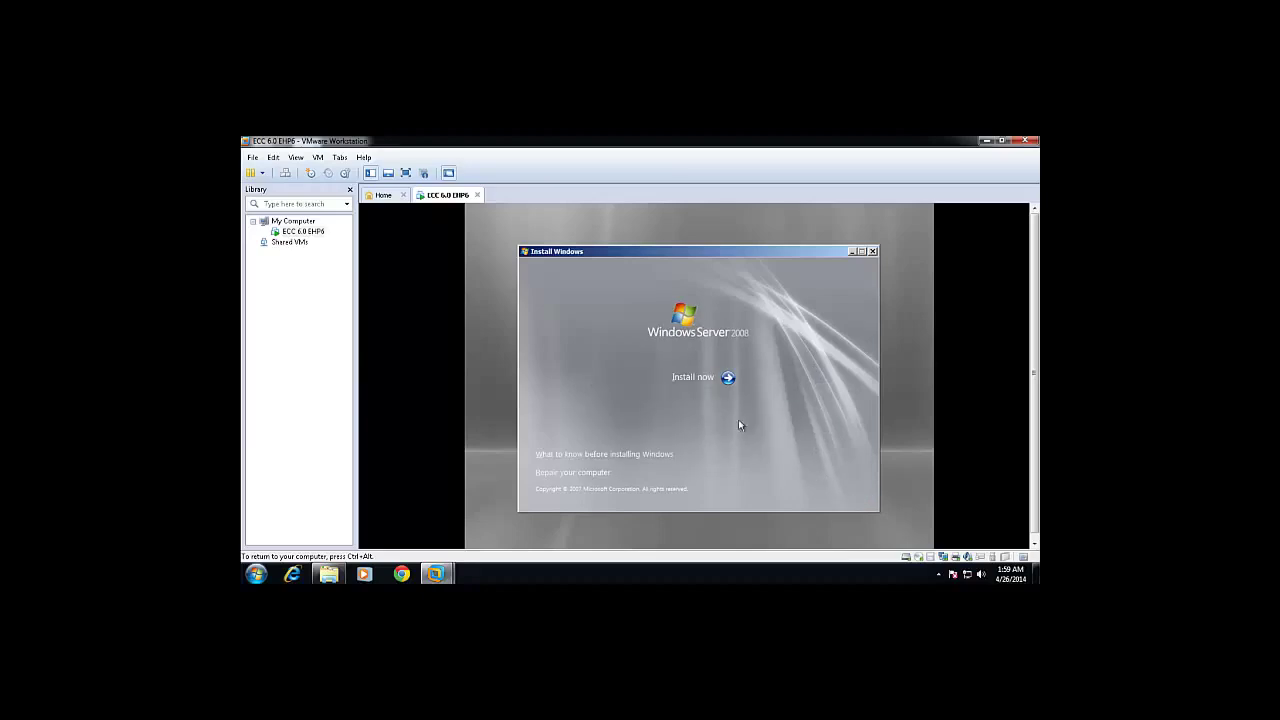
{"action": "left_click", "coordinate": [700, 378]}
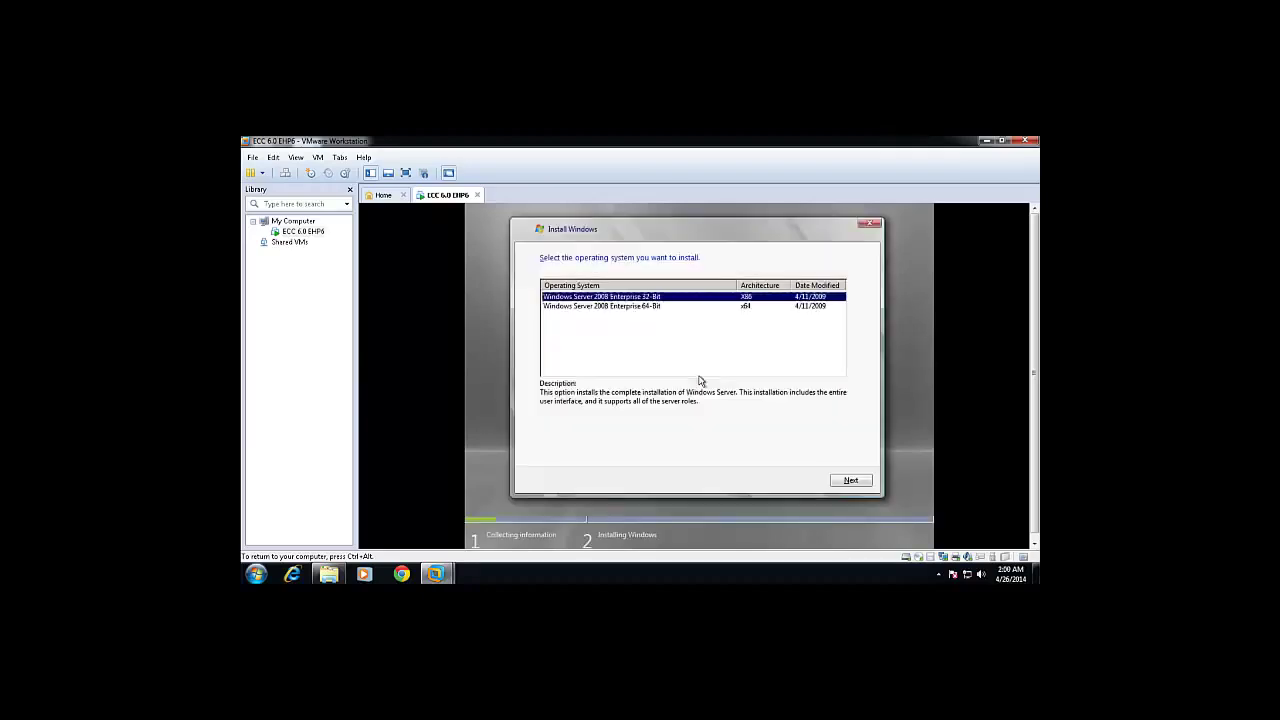
{"action": "left_click", "coordinate": [602, 308]}
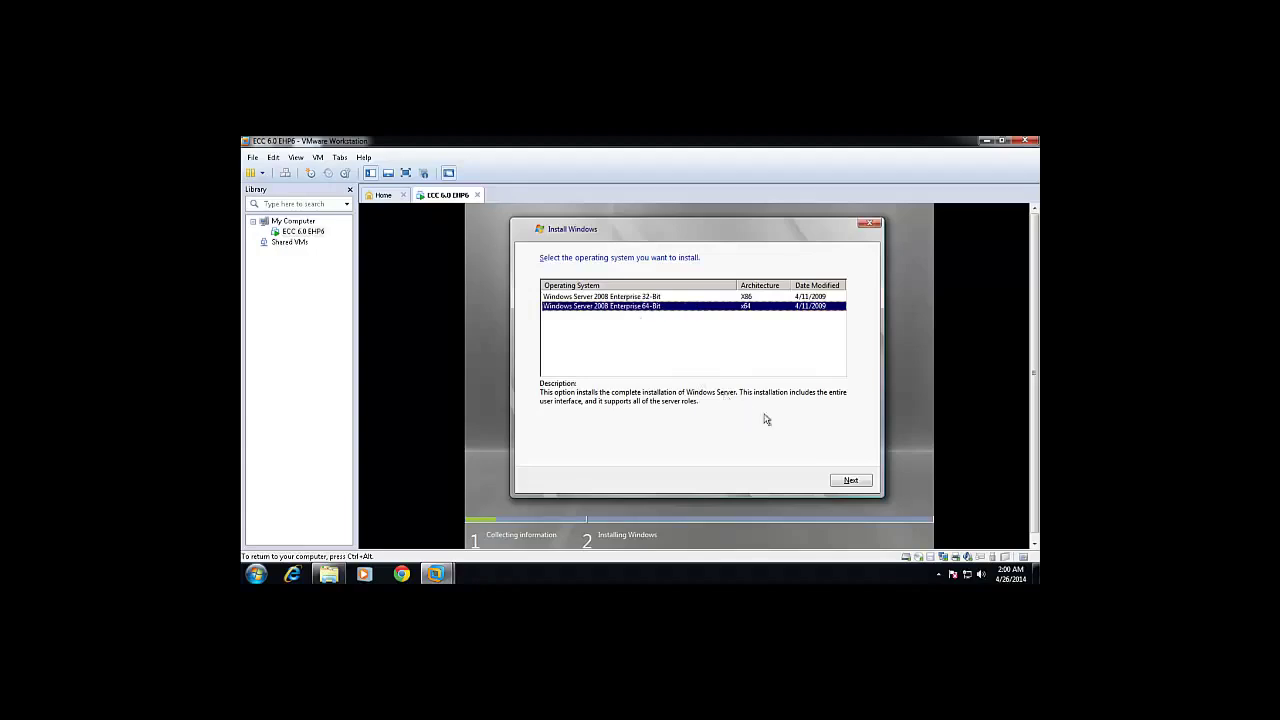
{"action": "left_click", "coordinate": [853, 482]}
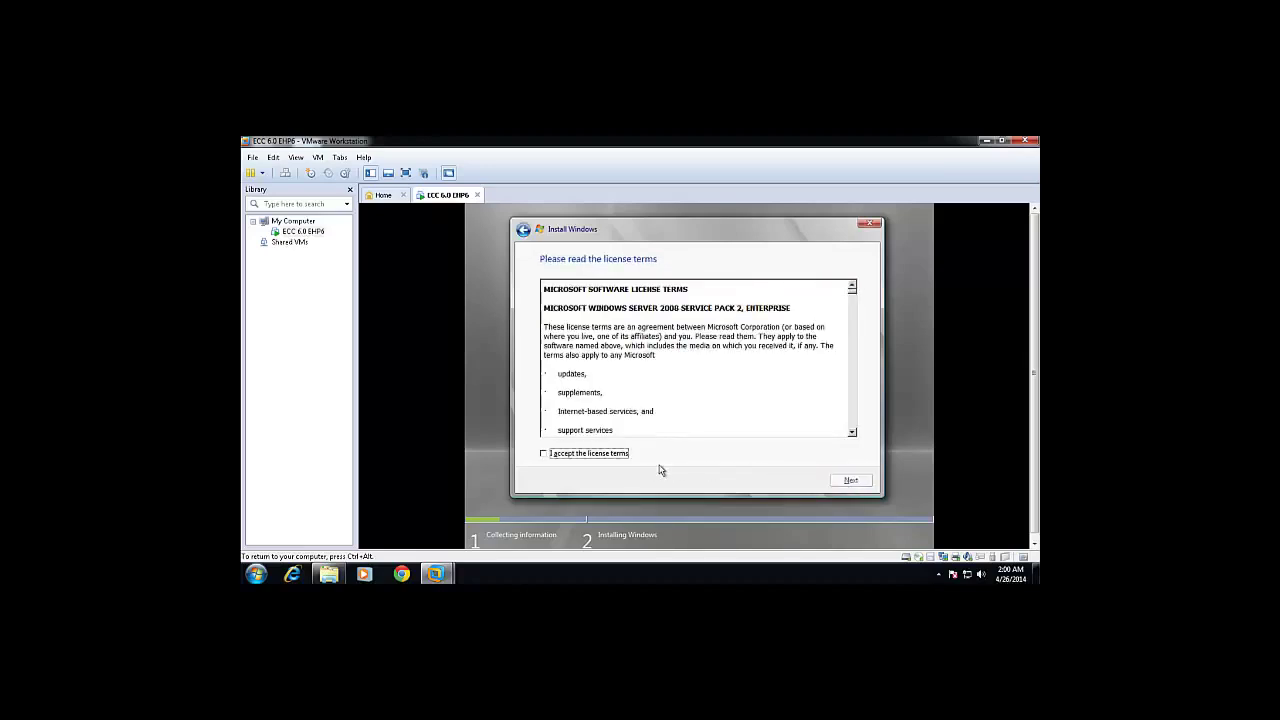
Accept the license and run a Custom (advanced) install onto Disk 0's 600.0 GB unallocated space.
{"action": "left_click", "coordinate": [608, 455]}
{"action": "left_click", "coordinate": [847, 481]}
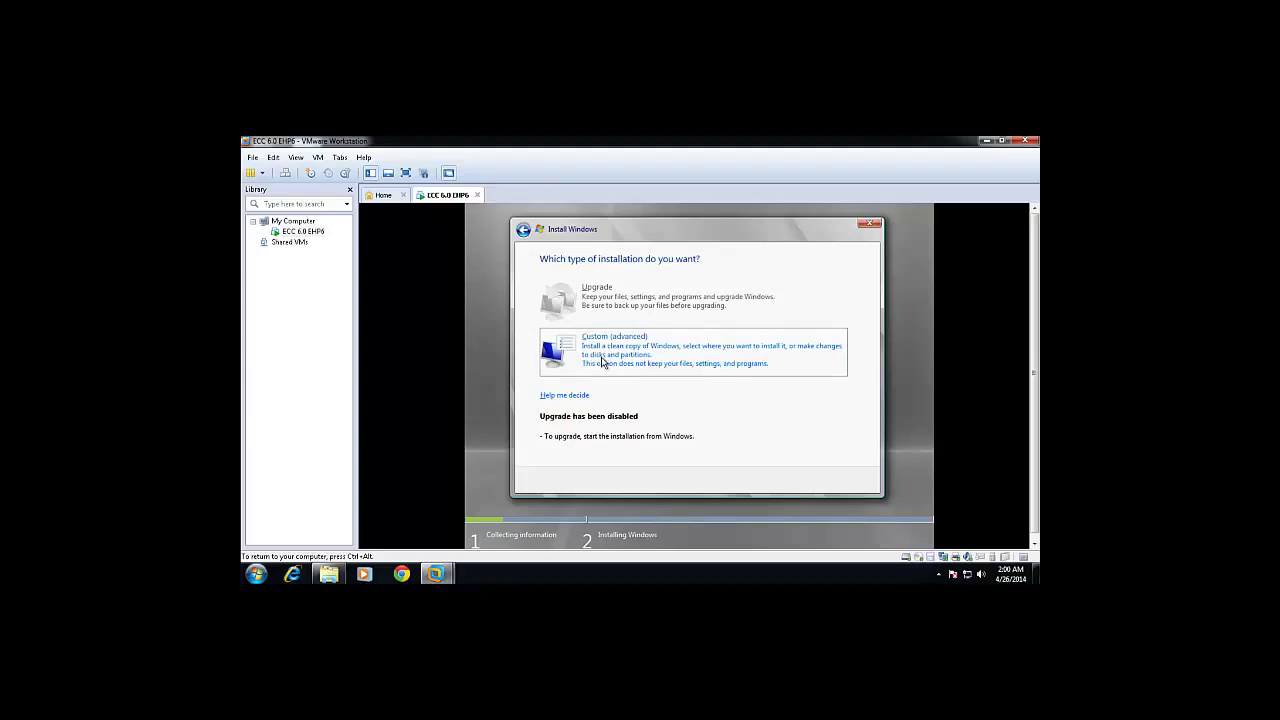
{"action": "left_click", "coordinate": [602, 362]}
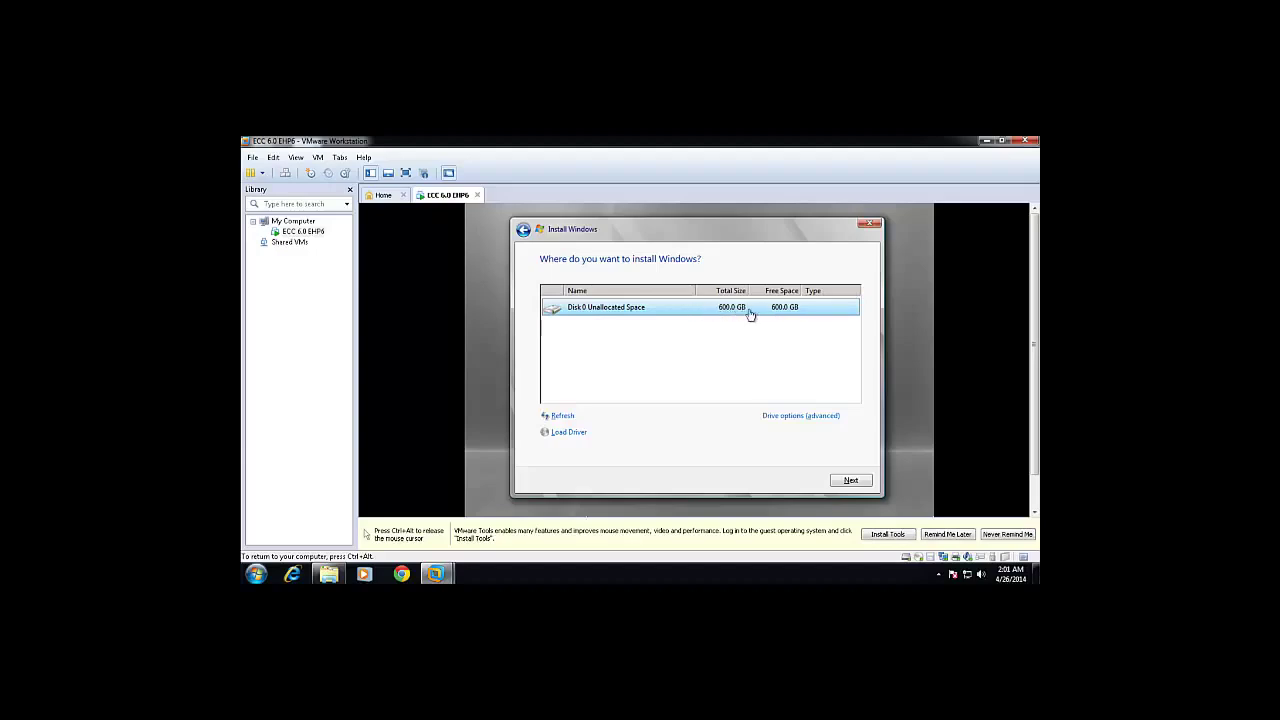
{"action": "left_click", "coordinate": [846, 483]}
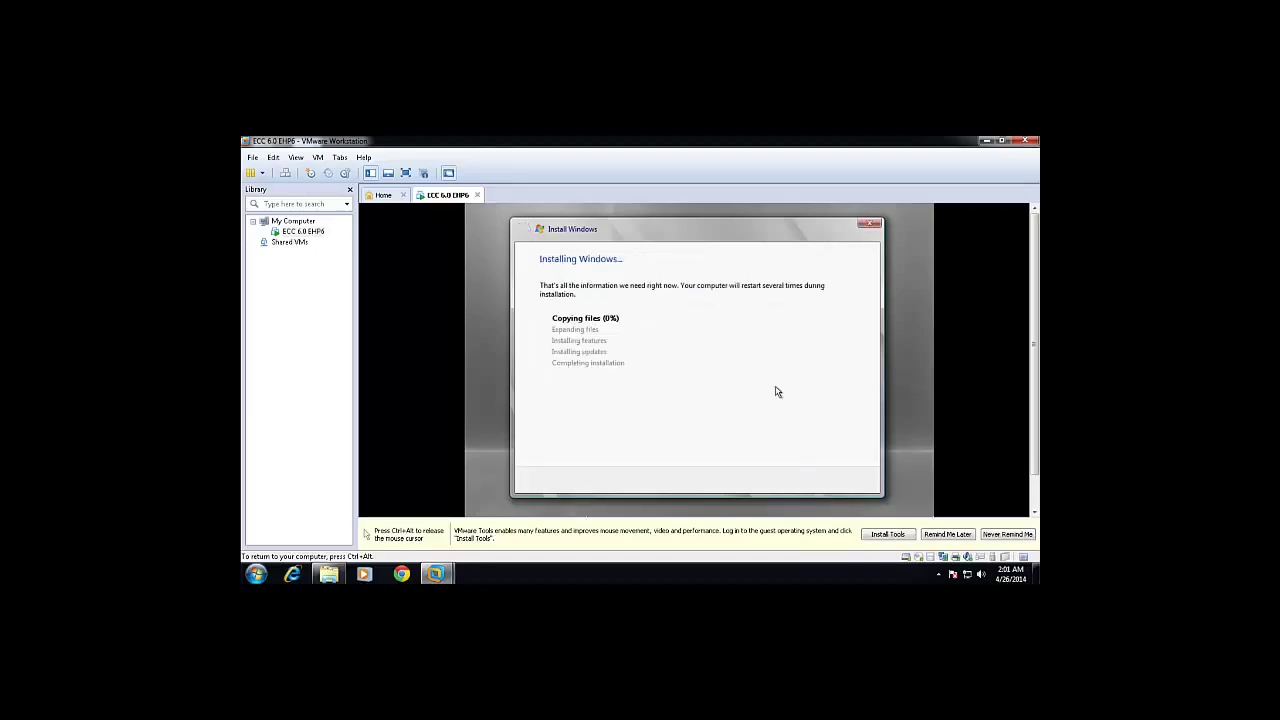
Wait for Windows Server setup to finish and show the first-logon password-change notice.
{"action": "key", "text": "ctrl+alt"}
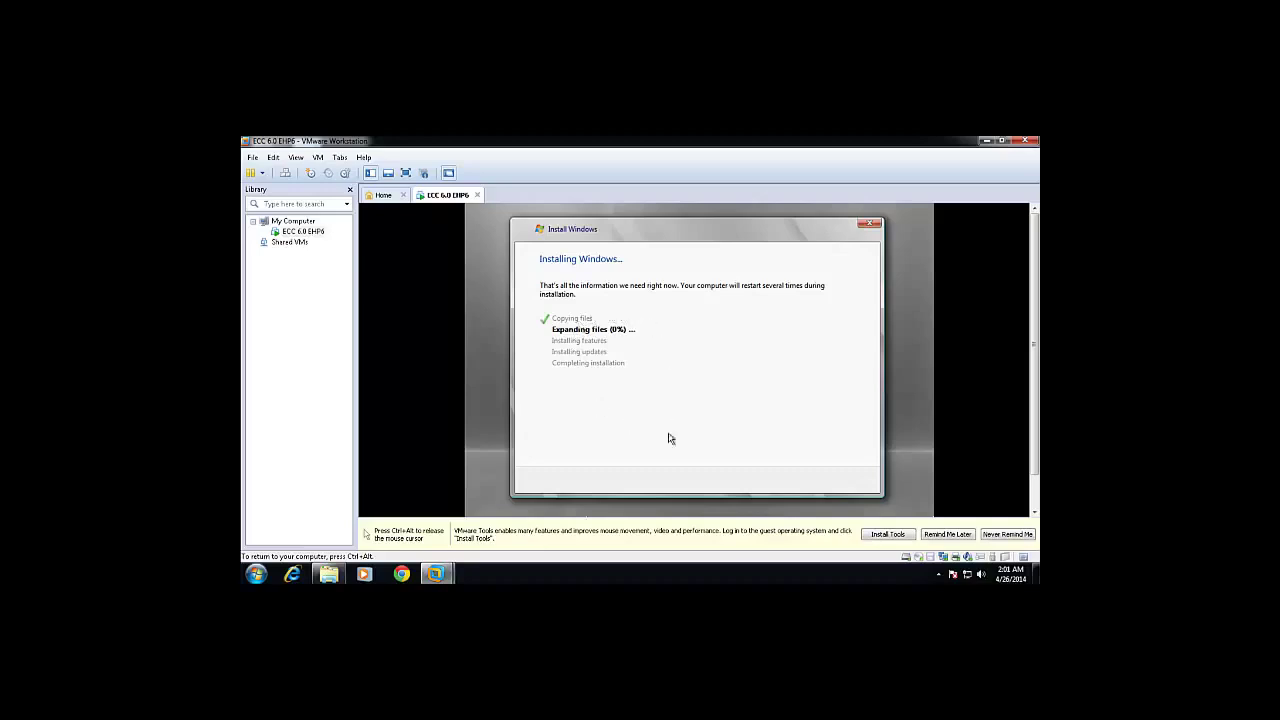
{"action": "key", "text": "ctrl+alt"}
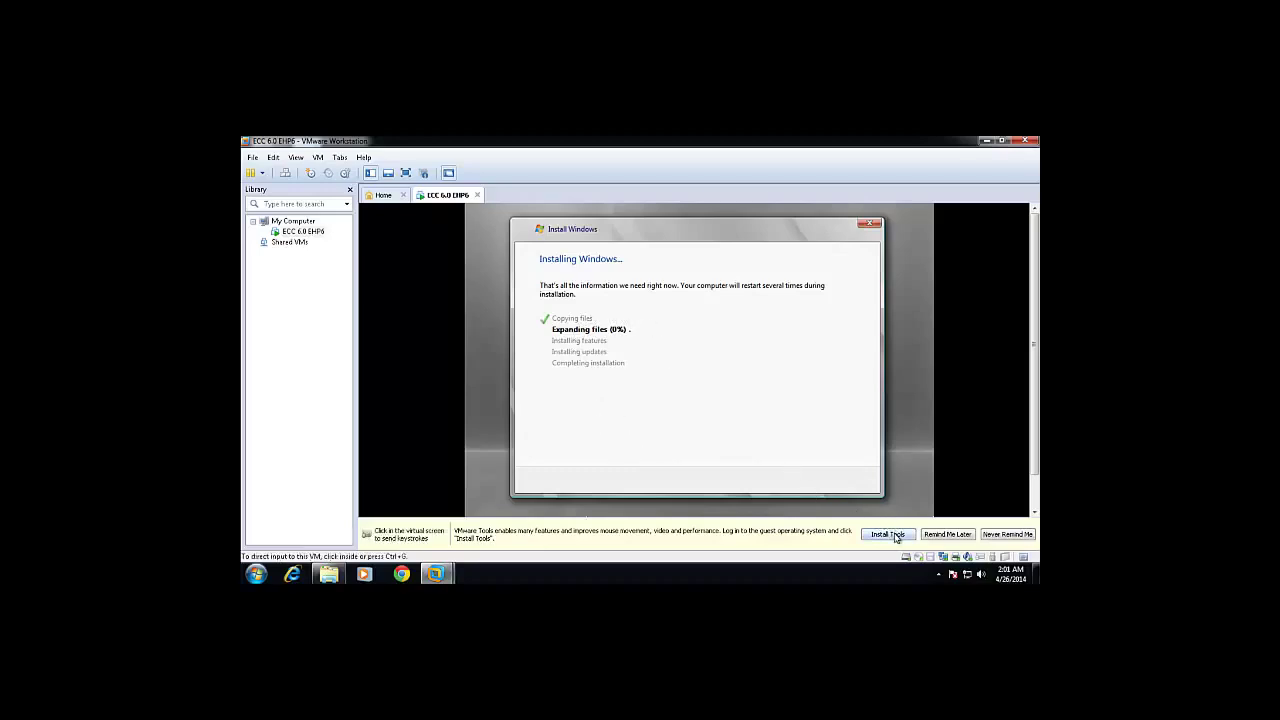
{"action": "left_click", "coordinate": [757, 477]}
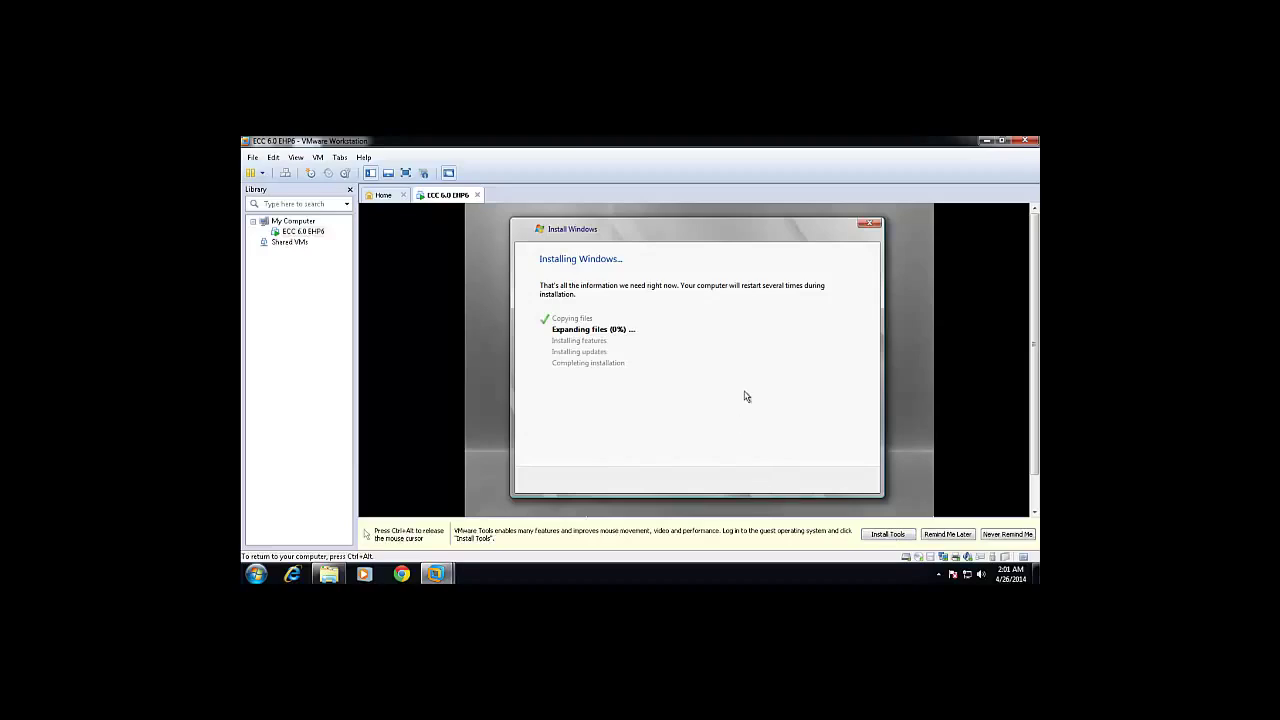
{"action": "key", "text": "ctrl+alt"}
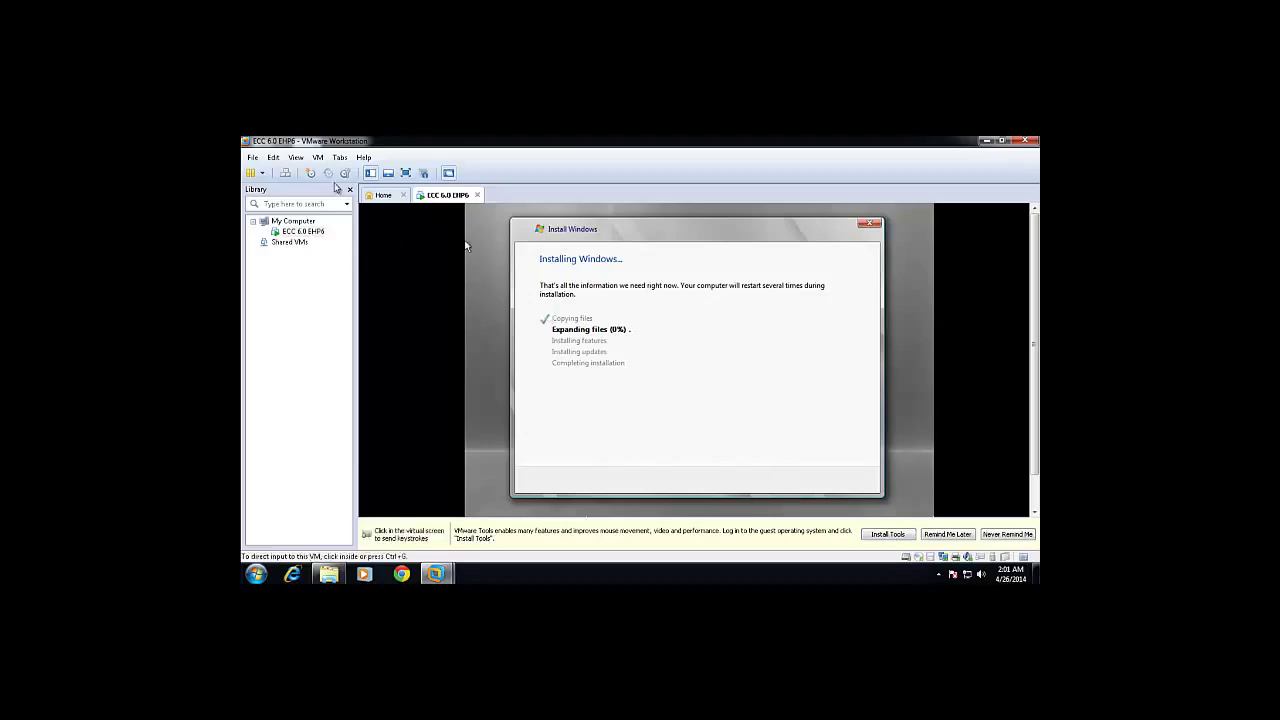
{"action": "left_click", "coordinate": [318, 158]}
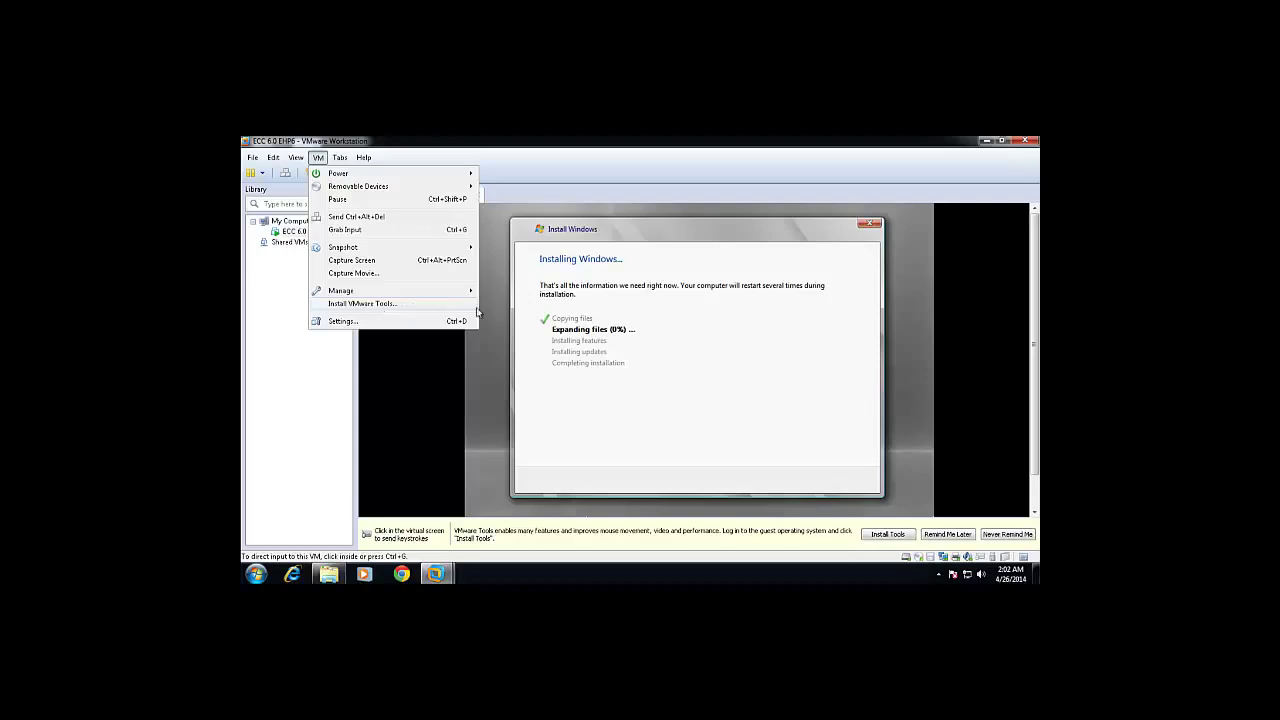
{"action": "left_click", "coordinate": [663, 365]}
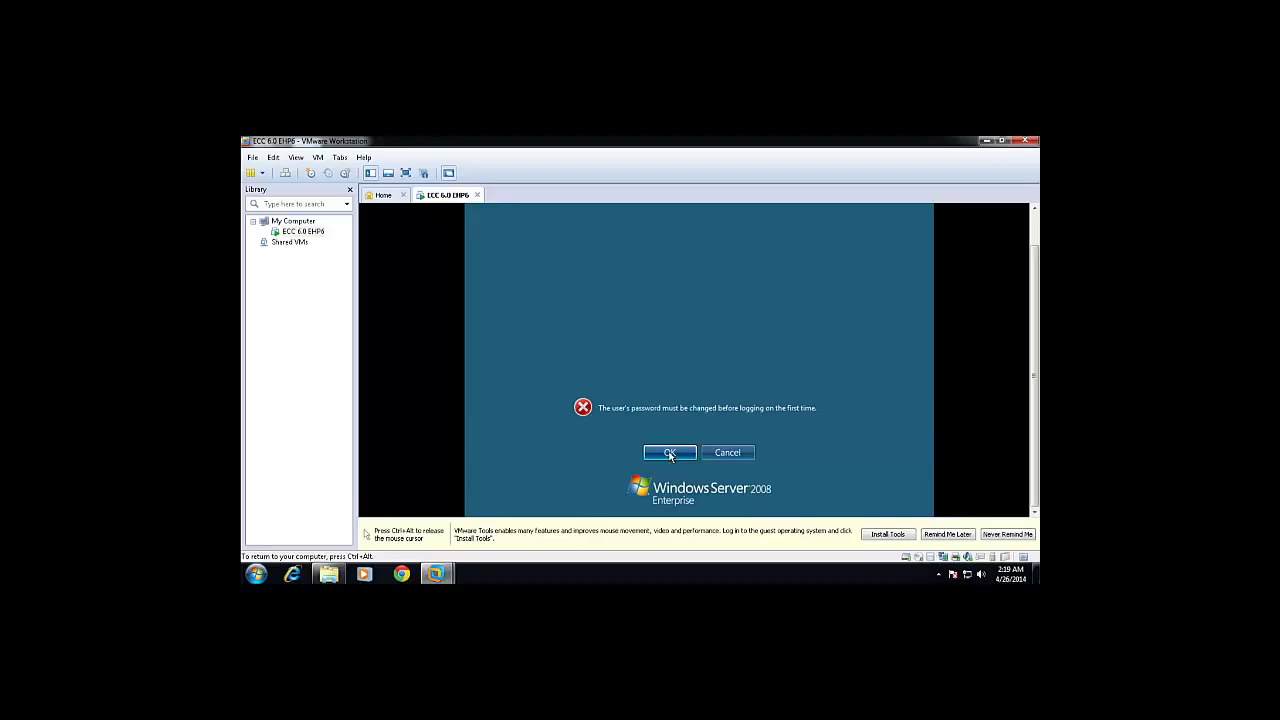
Enter and confirm a new Administrator password, then continue to the Windows Server desktop.
{"action": "left_click", "coordinate": [670, 453]}
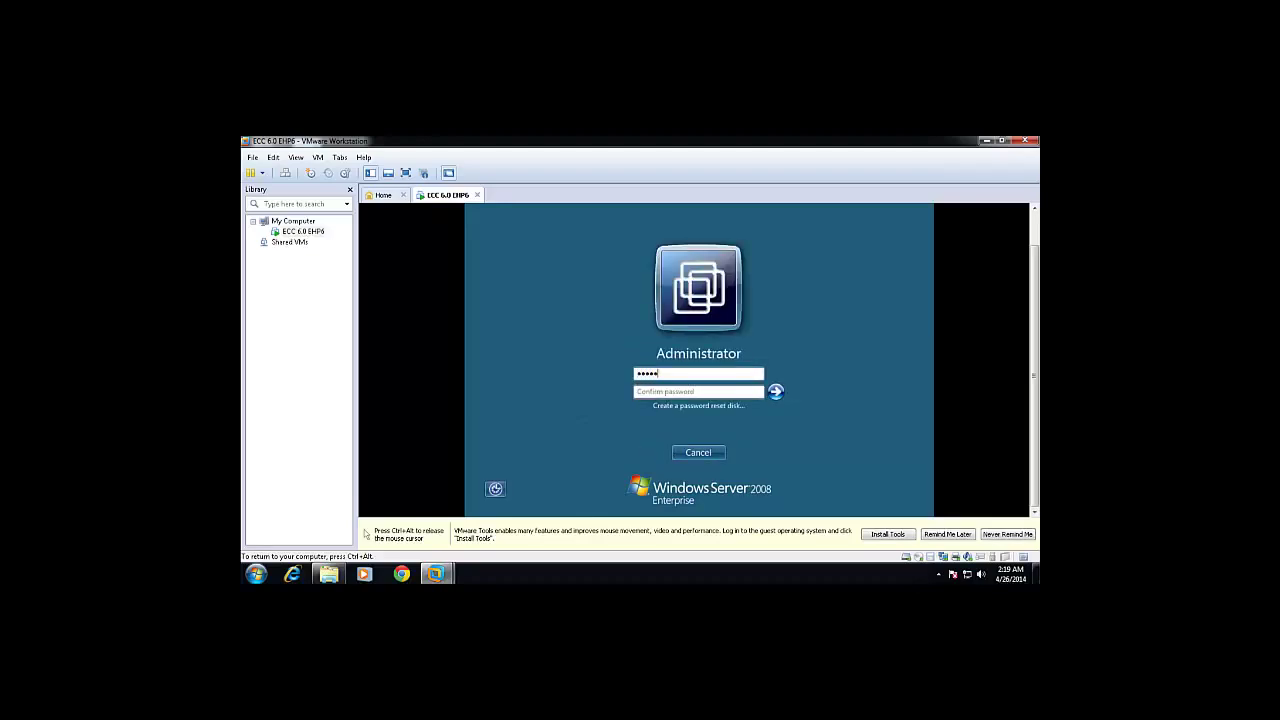
{"action": "type", "text": "•••••••••"}
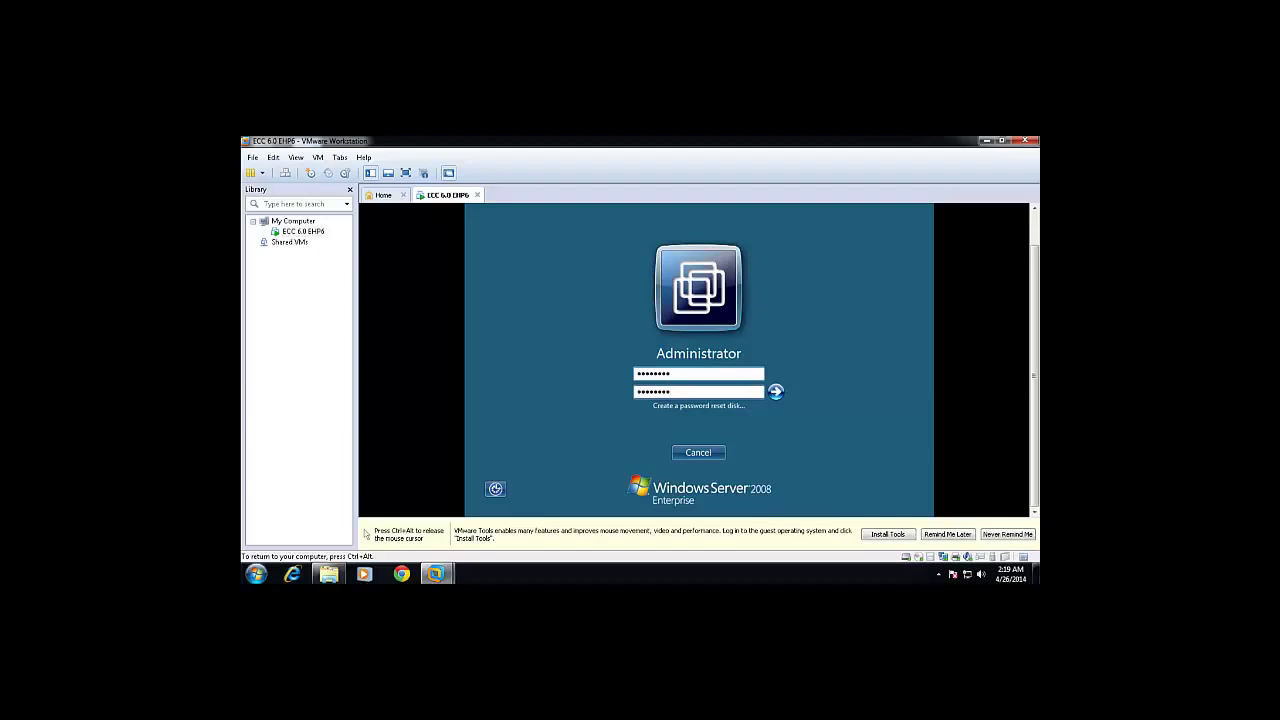
{"action": "left_click", "coordinate": [776, 392]}
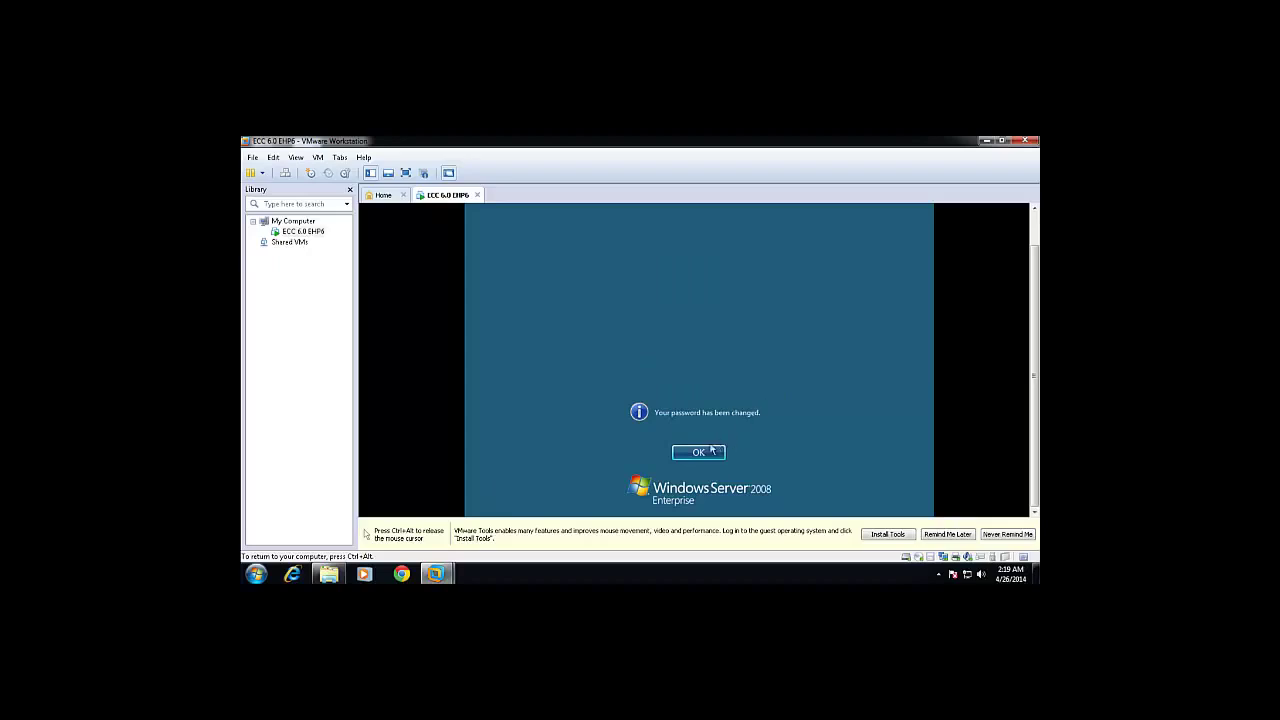
{"action": "left_click", "coordinate": [696, 454]}
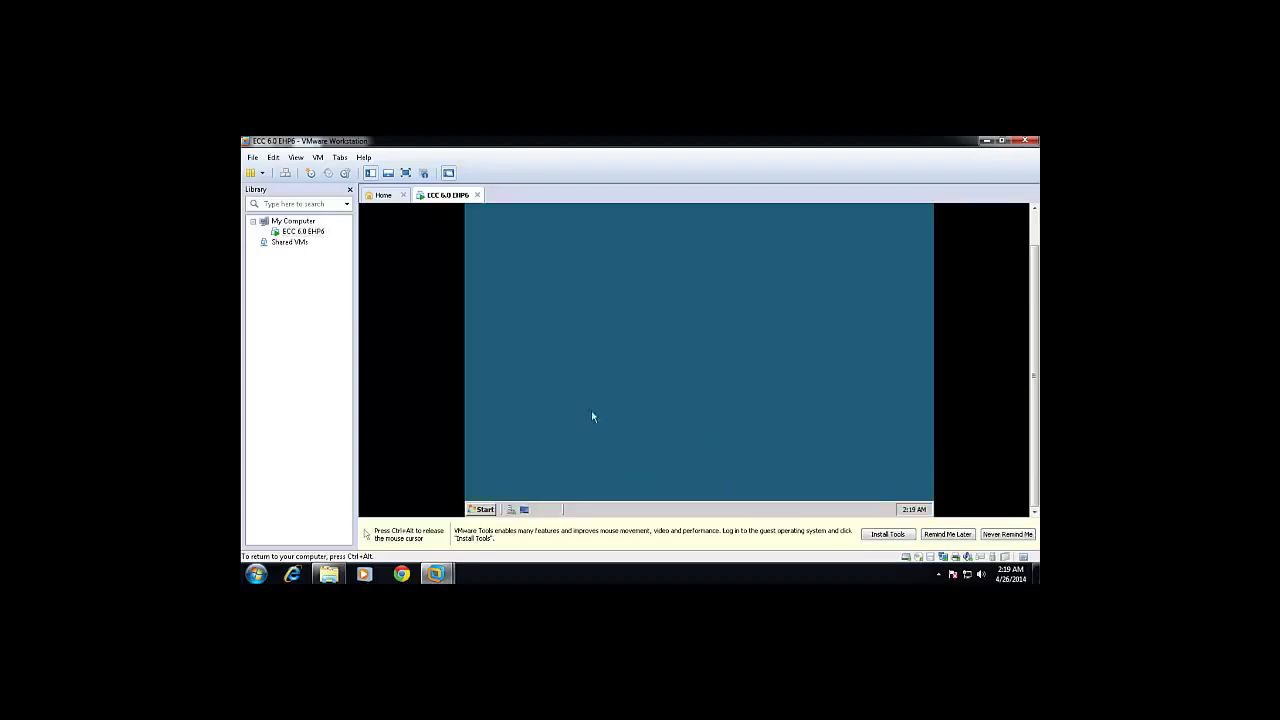
Set the guest's network location to Work (private) and dismiss the confirmation.
{"action": "left_click", "coordinate": [486, 509]}
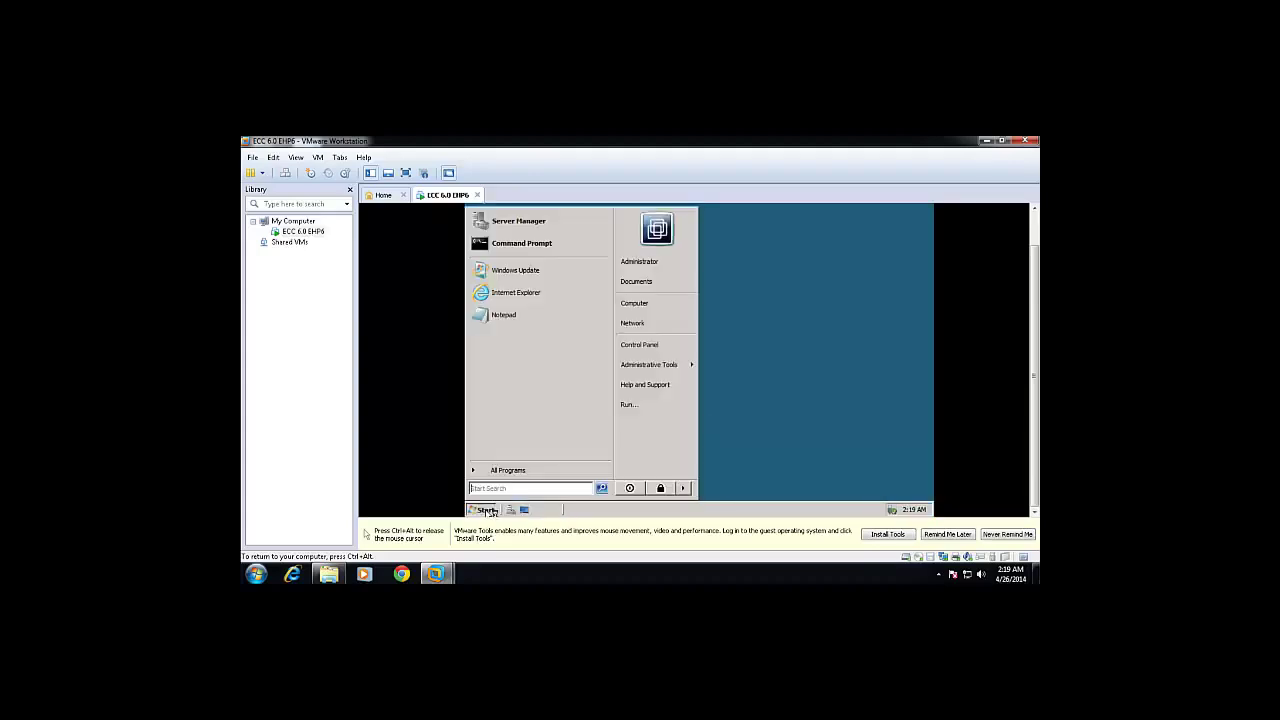
{"action": "left_click", "coordinate": [772, 444]}
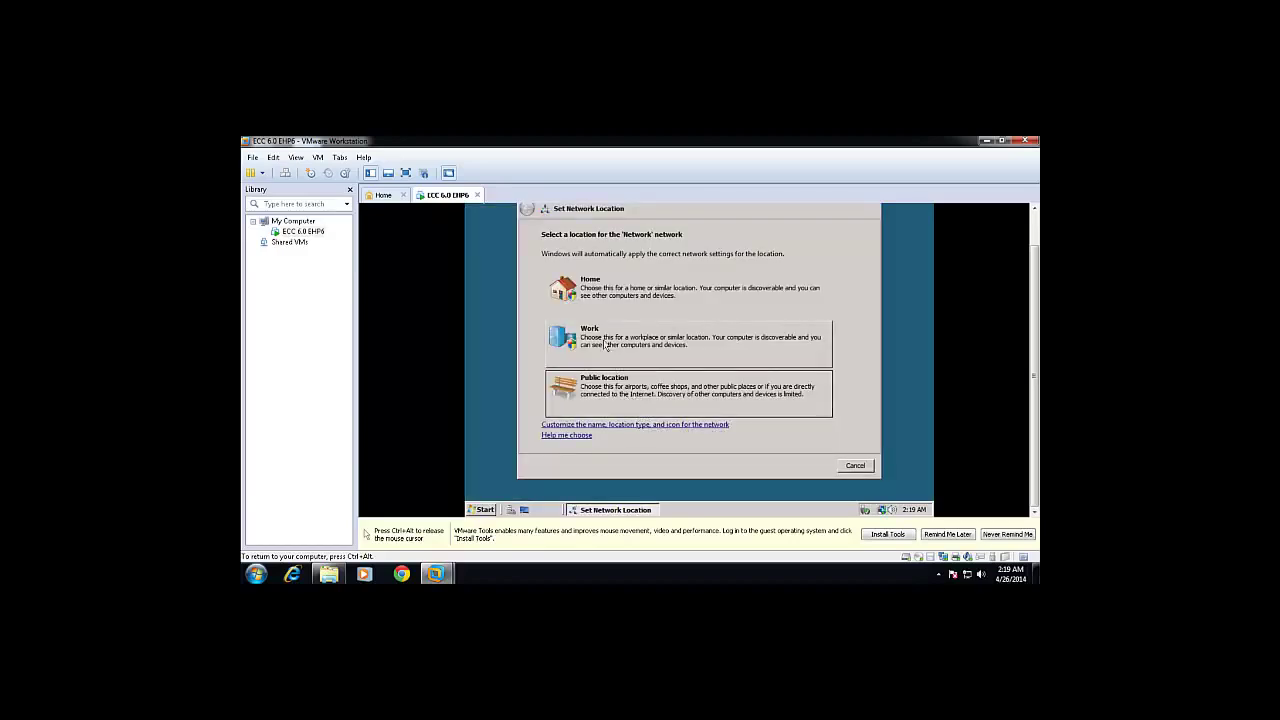
{"action": "left_click", "coordinate": [604, 342]}
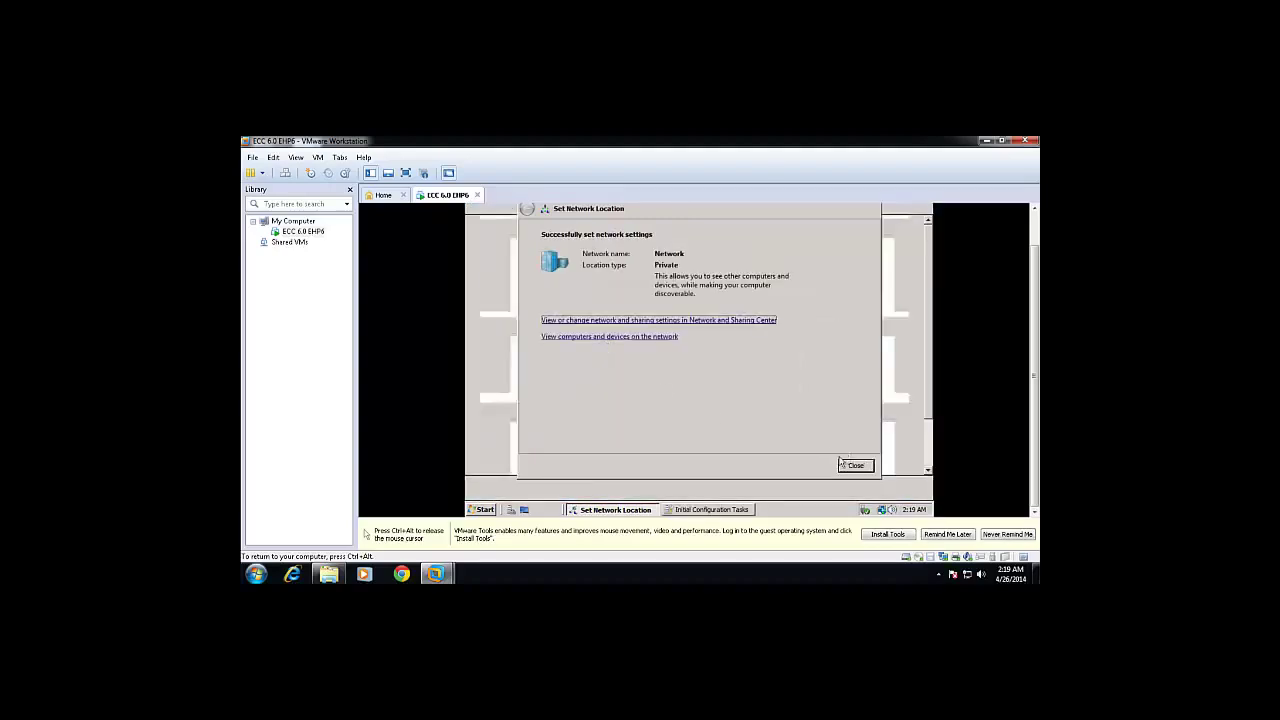
{"action": "left_click", "coordinate": [848, 467]}
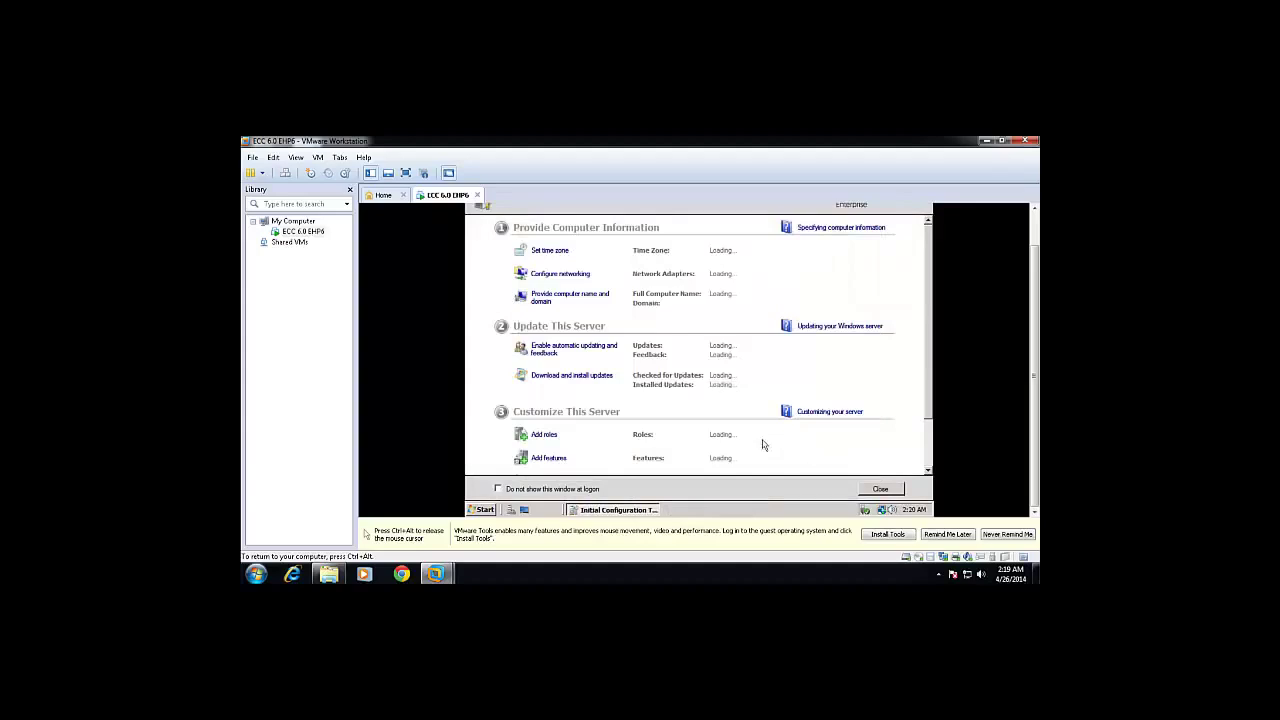
Stop Initial Configuration Tasks and Server Manager from appearing at logon, closing Initial Configuration Tasks.
{"action": "left_click", "coordinate": [498, 489]}
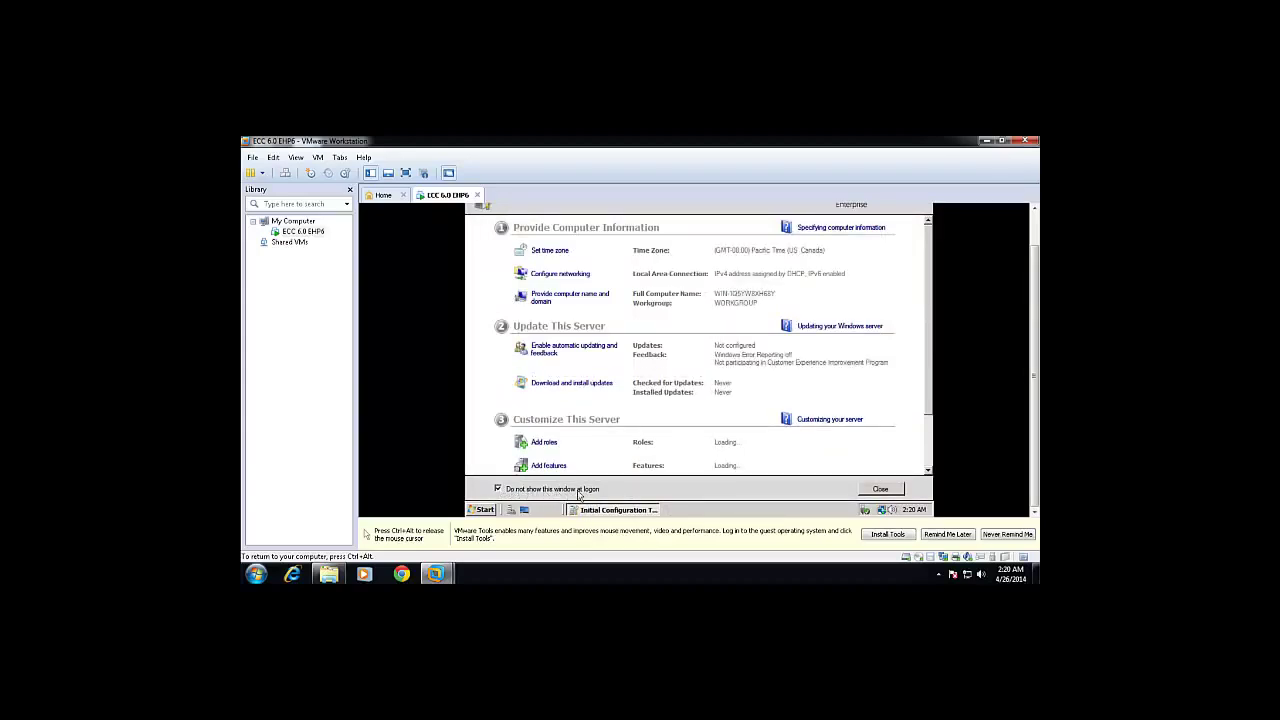
{"action": "left_click", "coordinate": [882, 489]}
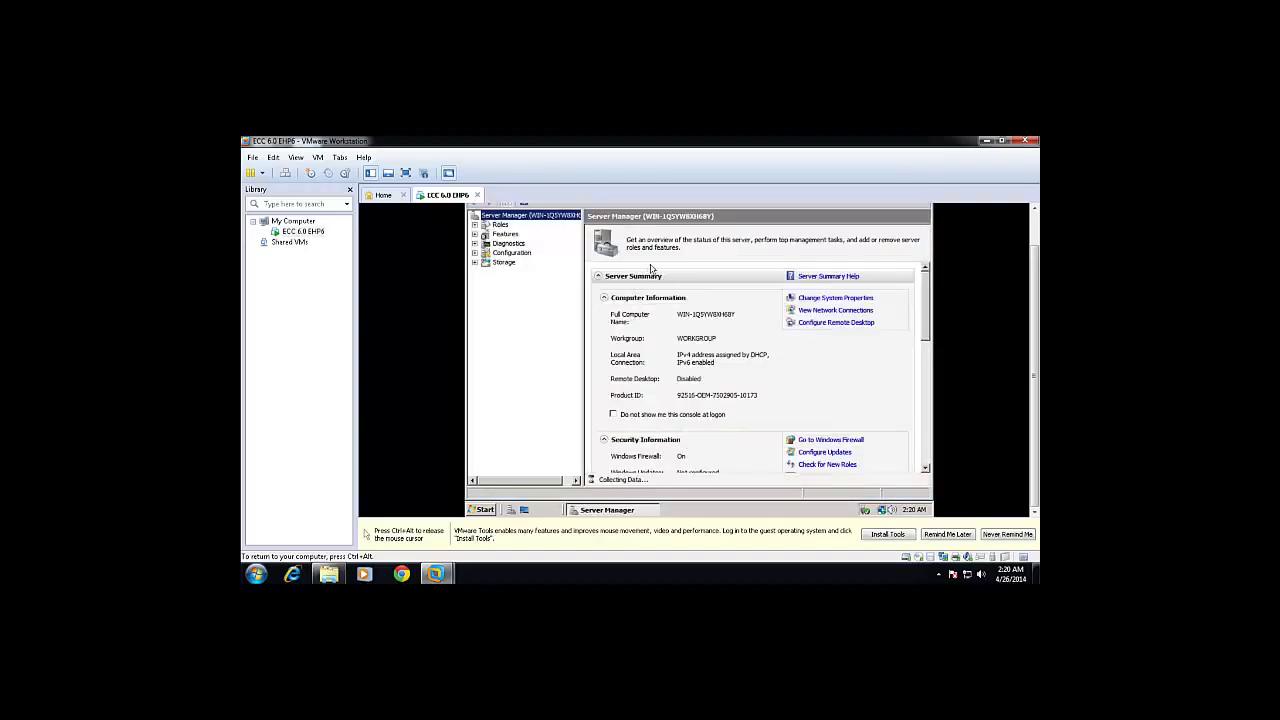
{"action": "left_click", "coordinate": [613, 414]}
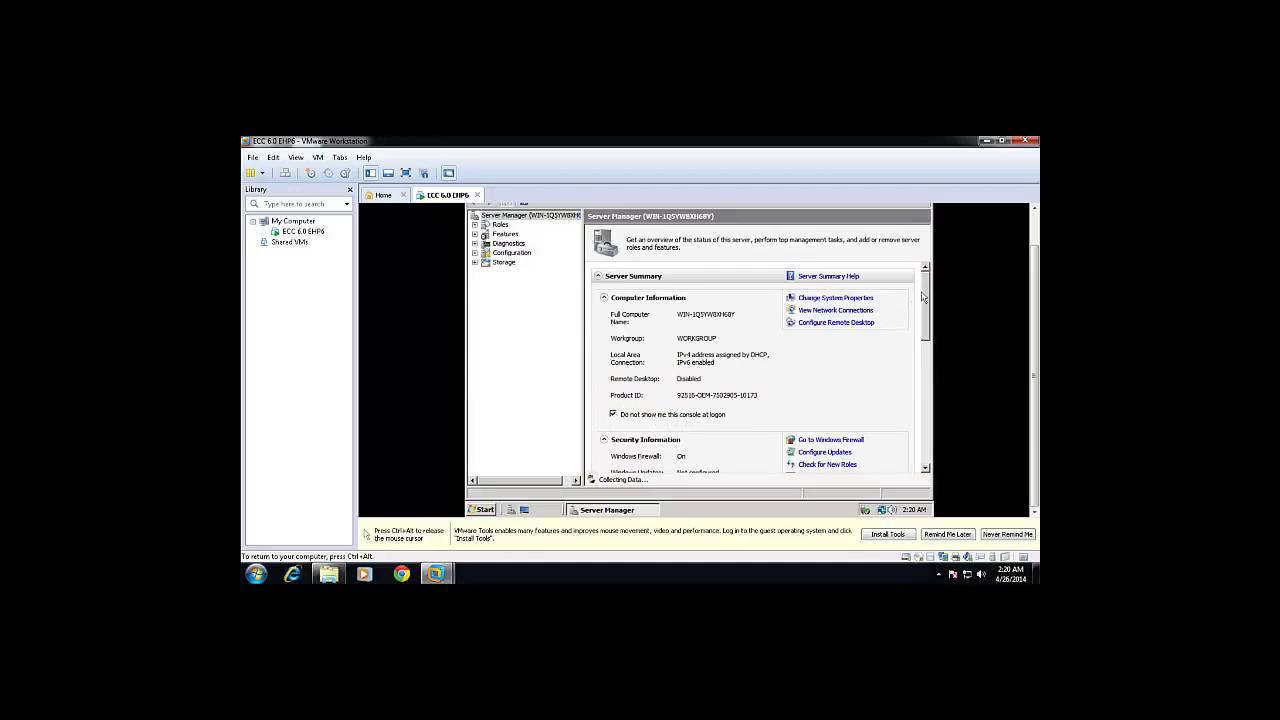
Turn off IE Enhanced Security Configuration for both Administrators and Users.
{"action": "scroll", "coordinate": [924, 297], "scroll_direction": "down", "scroll_amount": 3}
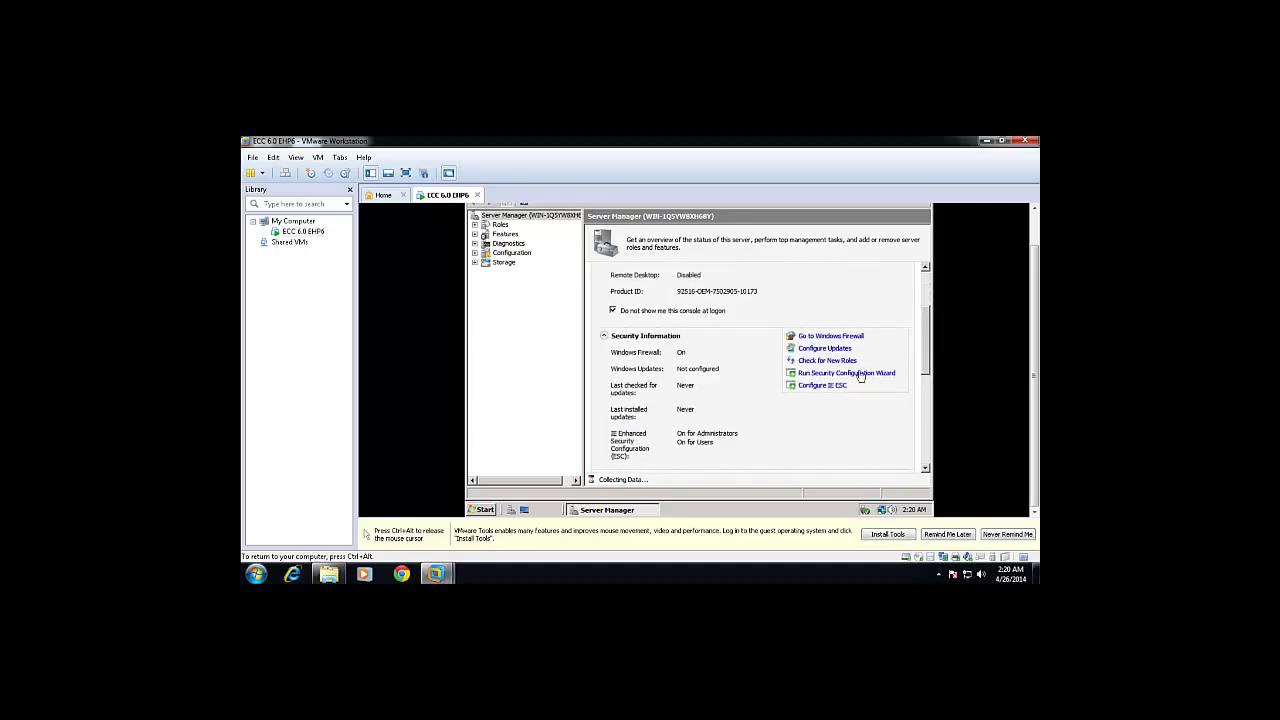
{"action": "left_click", "coordinate": [822, 386]}
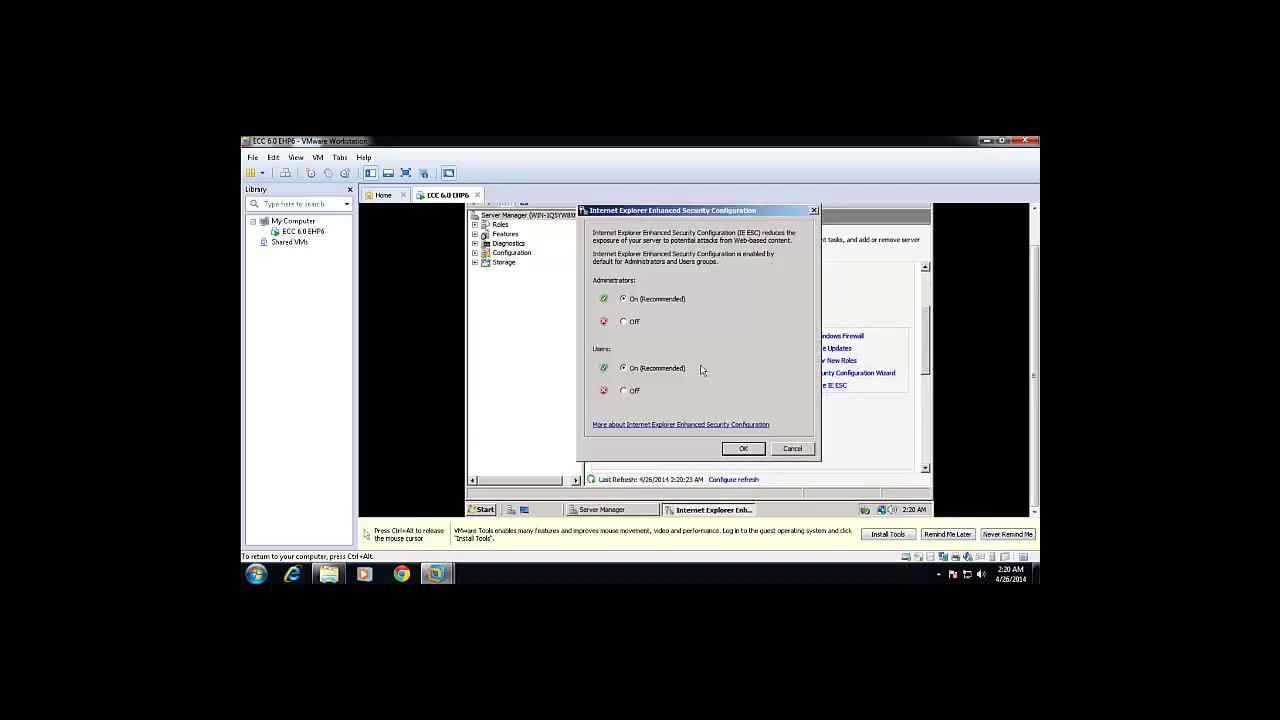
{"action": "left_click", "coordinate": [626, 322]}
{"action": "left_click", "coordinate": [626, 390]}
{"action": "left_click", "coordinate": [731, 449]}
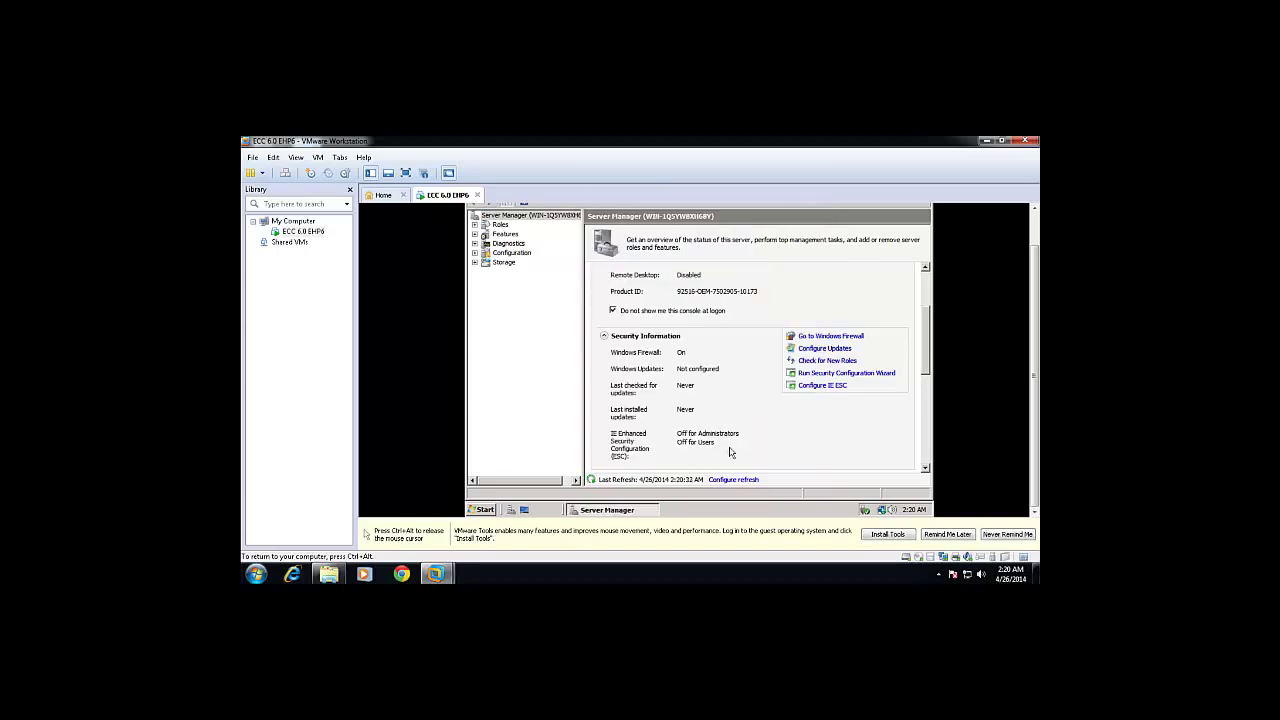
Close the Server Manager window to reveal the guest desktop.
{"action": "key", "text": "ctrl+alt"}
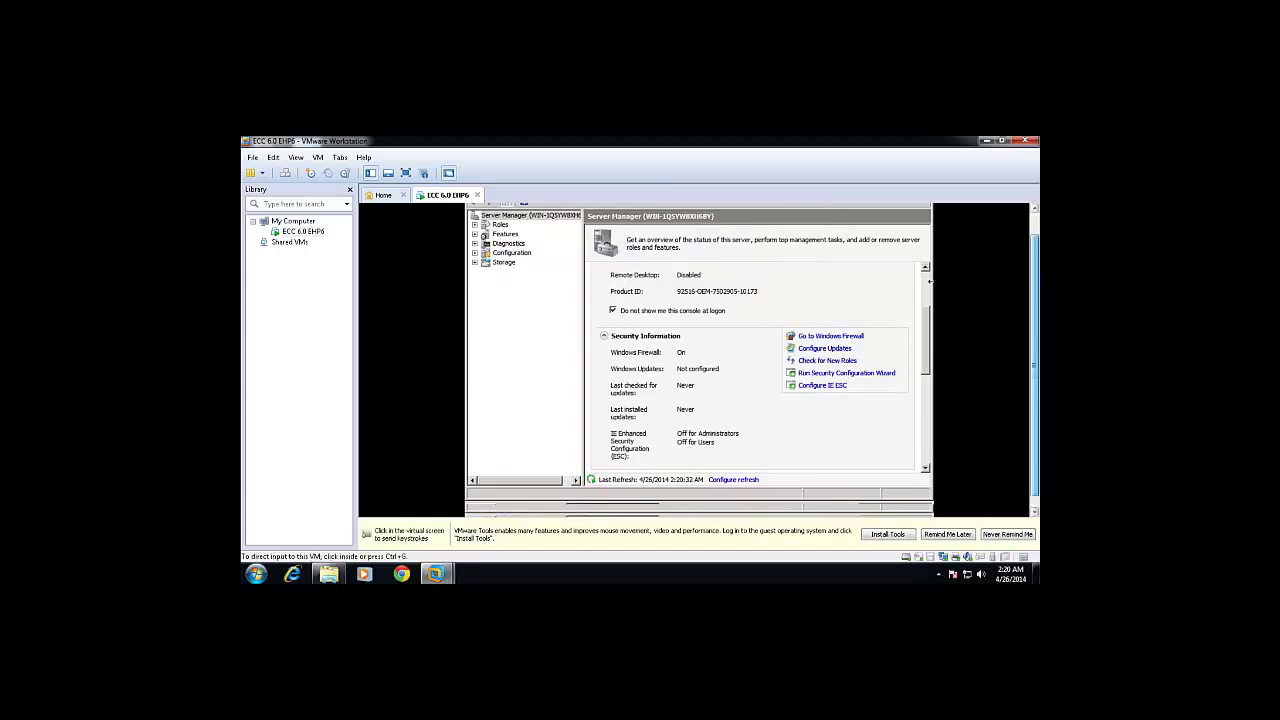
{"action": "scroll", "coordinate": [1030, 292], "scroll_direction": "up", "scroll_amount": 1}
{"action": "left_click", "coordinate": [925, 210]}
{"action": "left_click", "coordinate": [925, 210]}
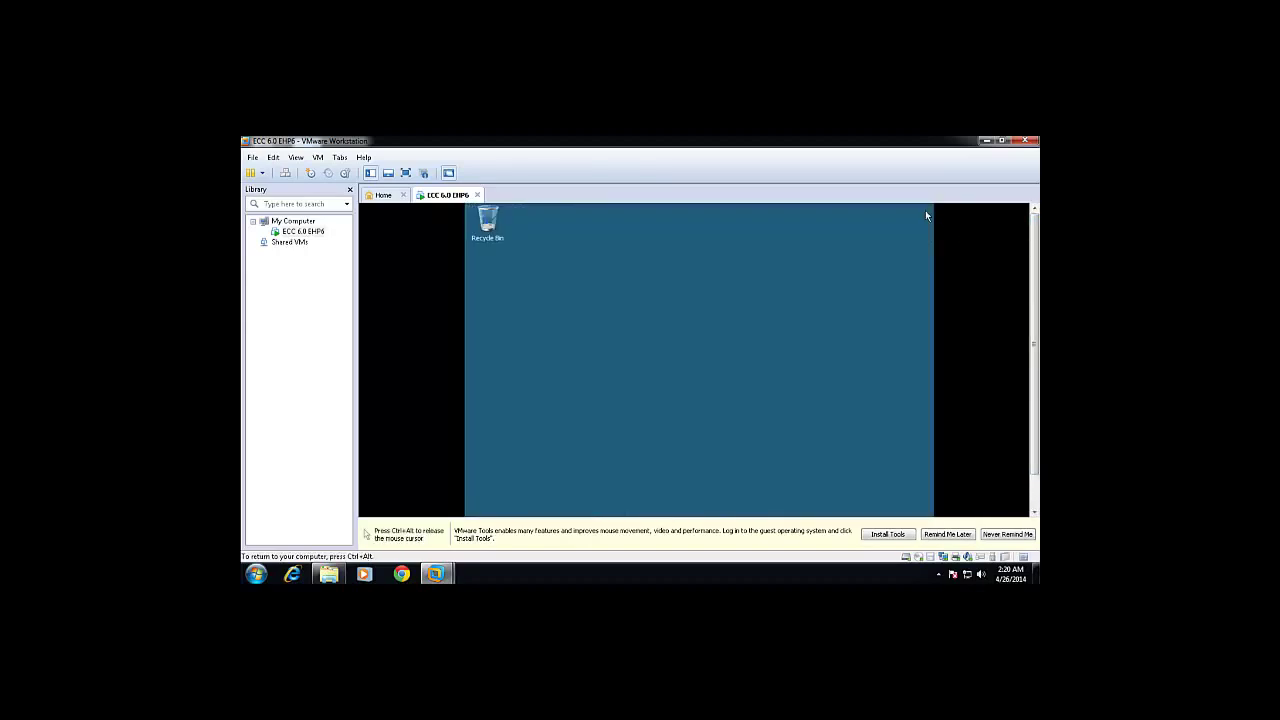
Mount the VMware Tools installer via VM > Install VMware Tools... so AutoPlay appears.
{"action": "key", "text": "ctrl+alt"}
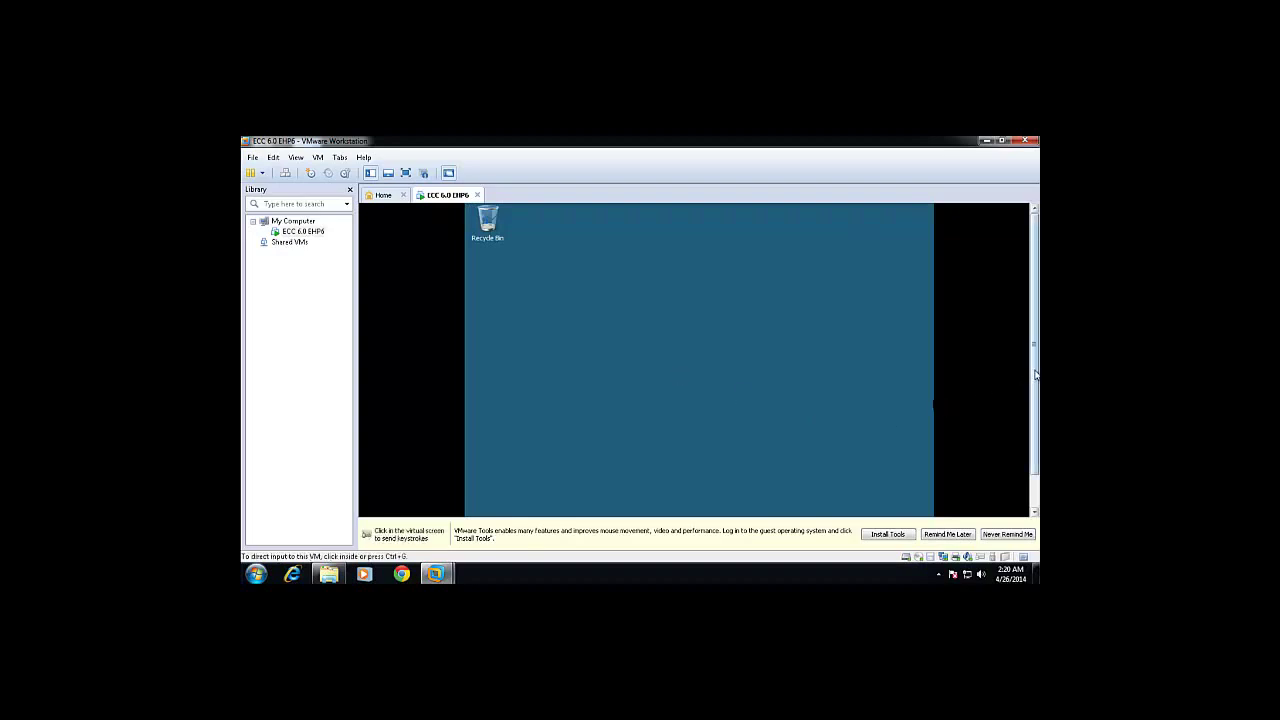
{"action": "scroll", "coordinate": [1035, 415], "scroll_direction": "down", "scroll_amount": 1}
{"action": "scroll", "coordinate": [1035, 415], "scroll_direction": "down", "scroll_amount": 1}
{"action": "left_click", "coordinate": [704, 381]}
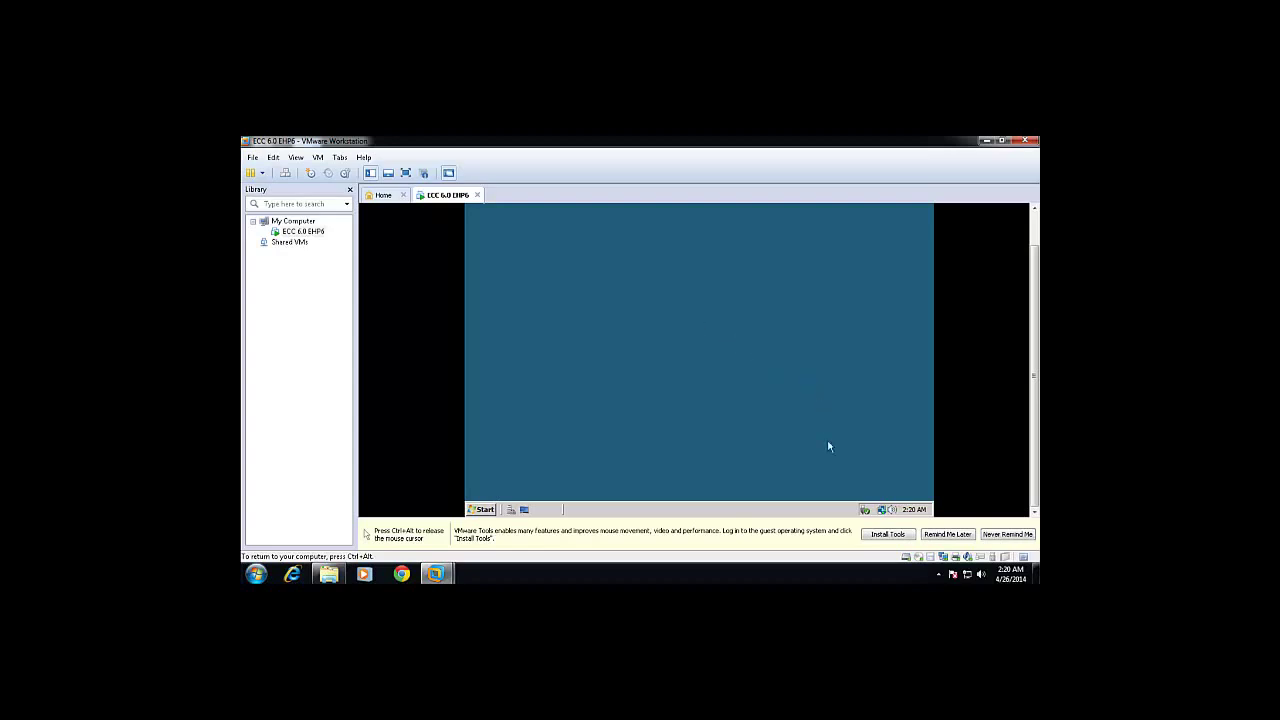
{"action": "key", "text": "ctrl+alt"}
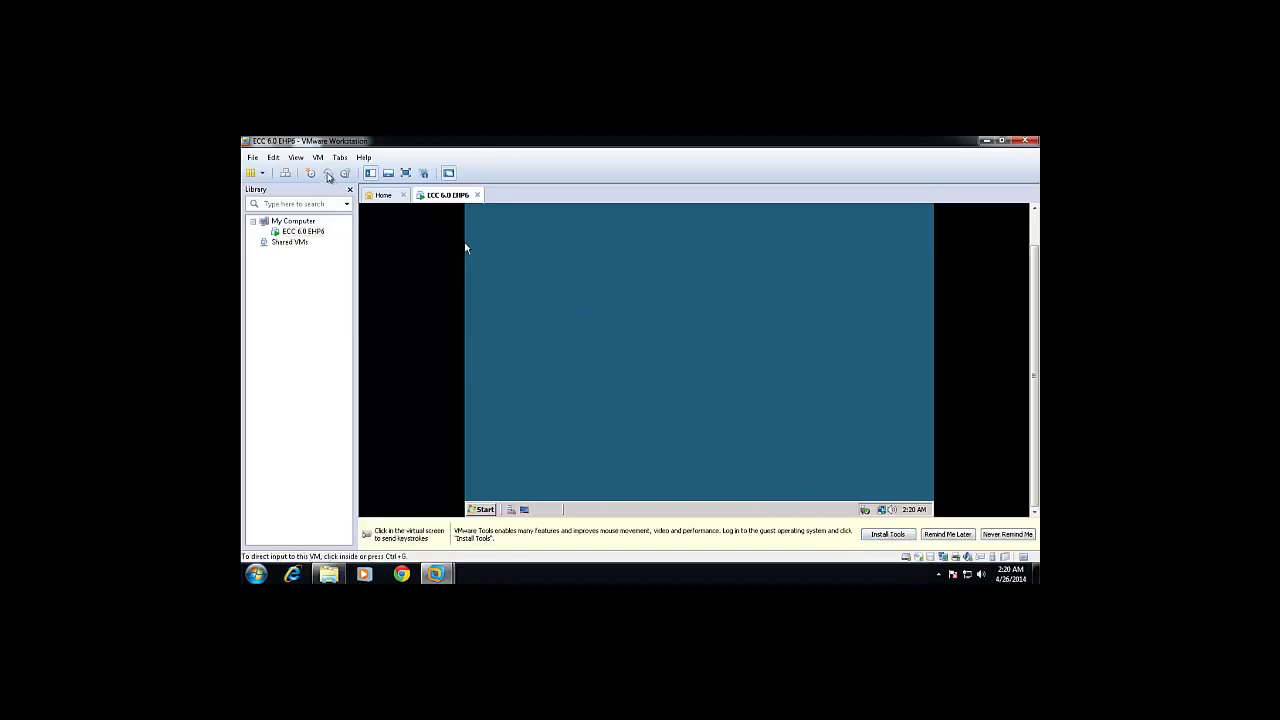
{"action": "left_click", "coordinate": [318, 160]}
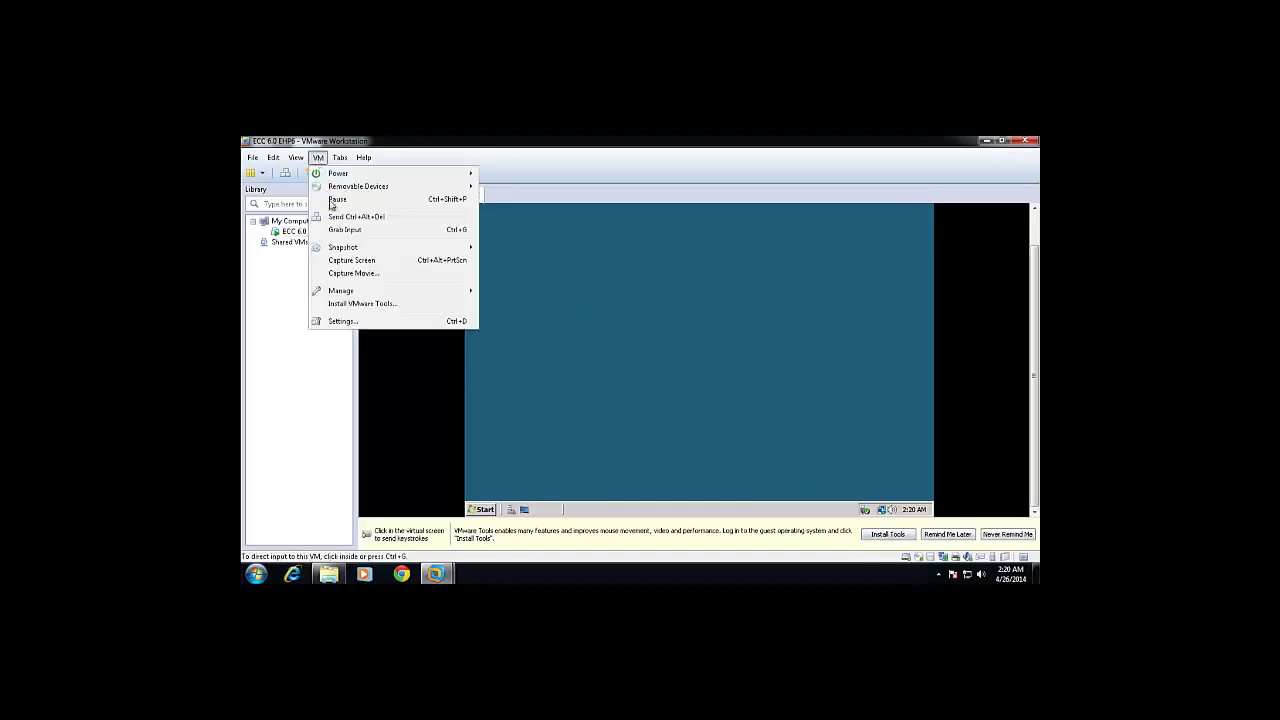
{"action": "left_click", "coordinate": [348, 304]}
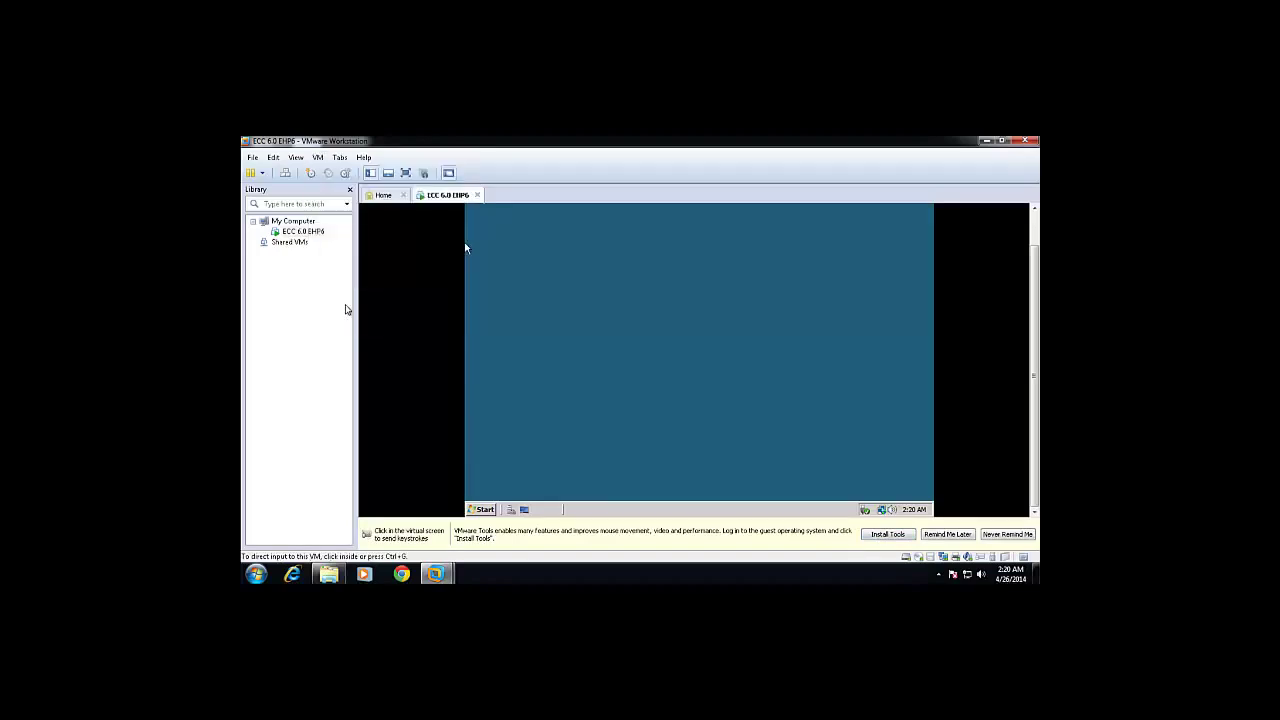
{"action": "left_click", "coordinate": [556, 304]}
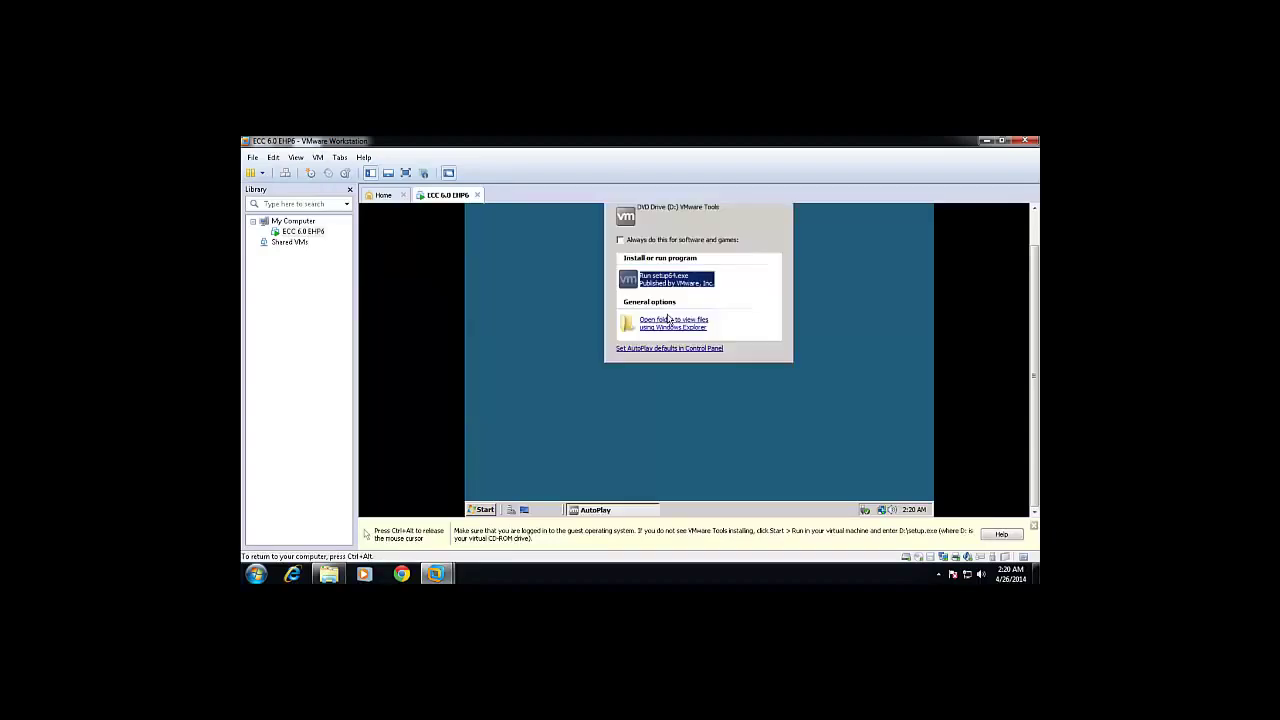
Run setup64.exe and install VMware Tools with the Typical setup, finishing the wizard.
{"action": "left_click", "coordinate": [655, 280]}
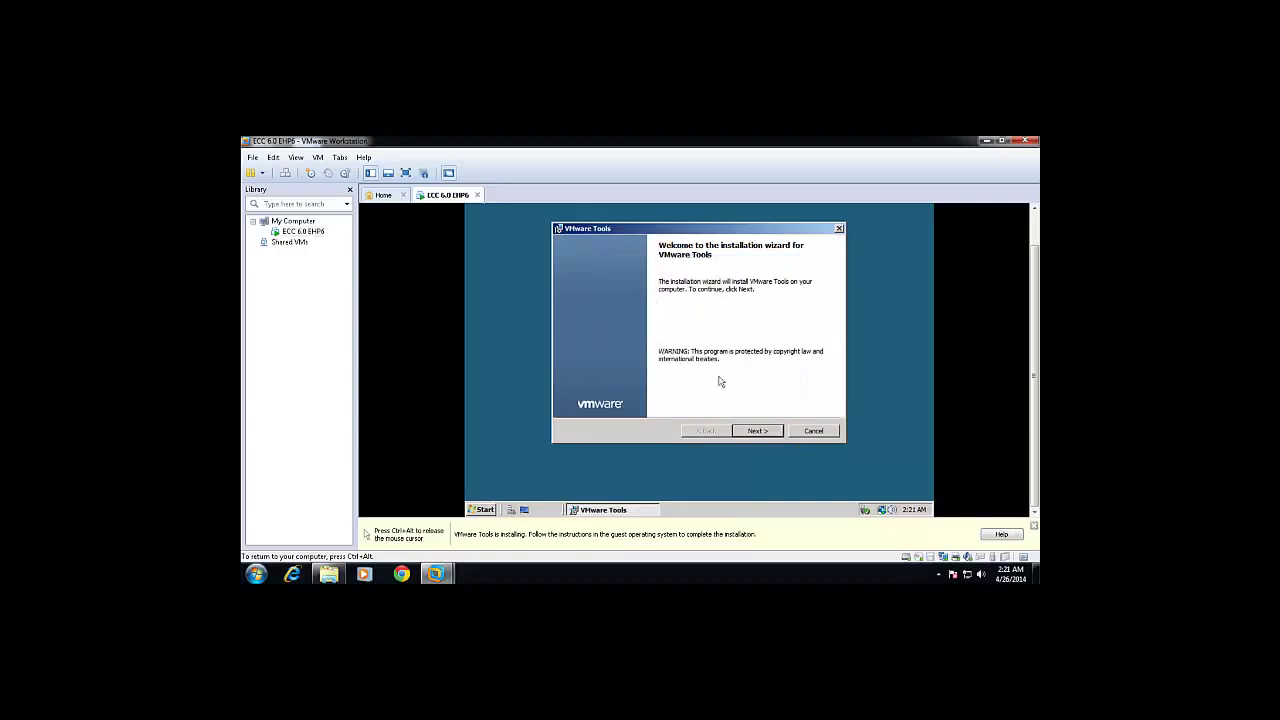
{"action": "left_click", "coordinate": [746, 430]}
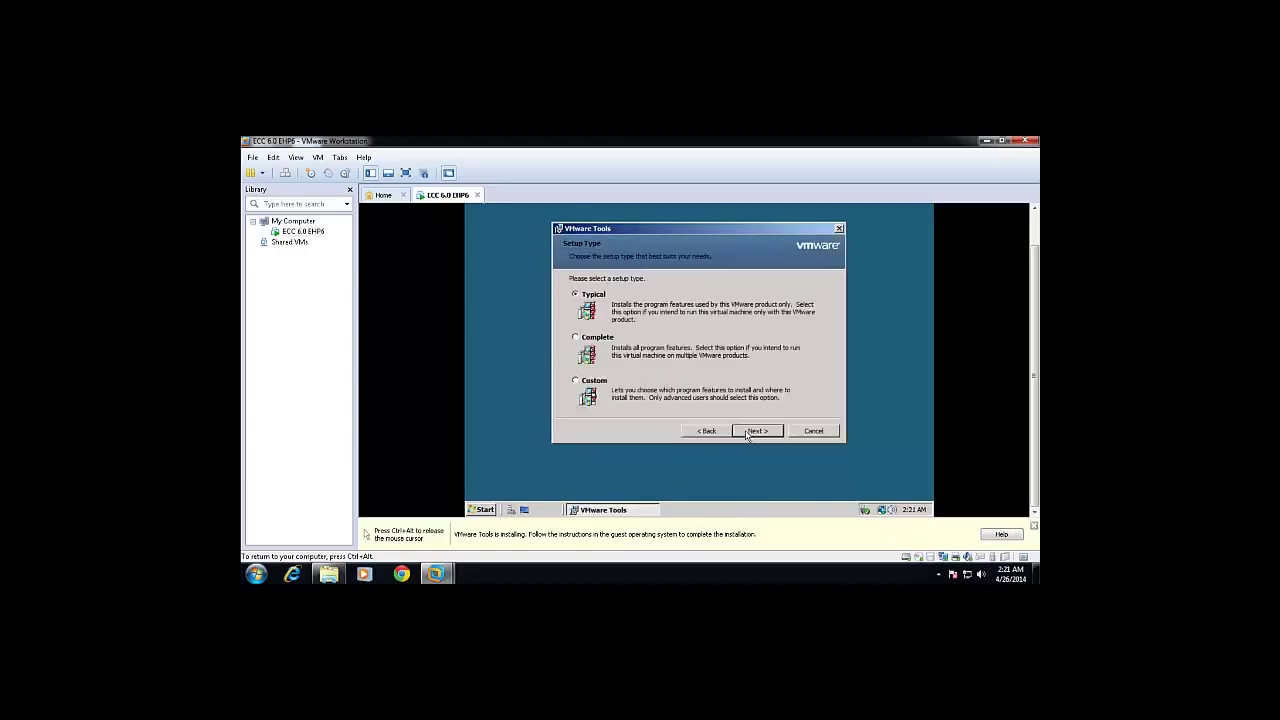
{"action": "left_click", "coordinate": [756, 431]}
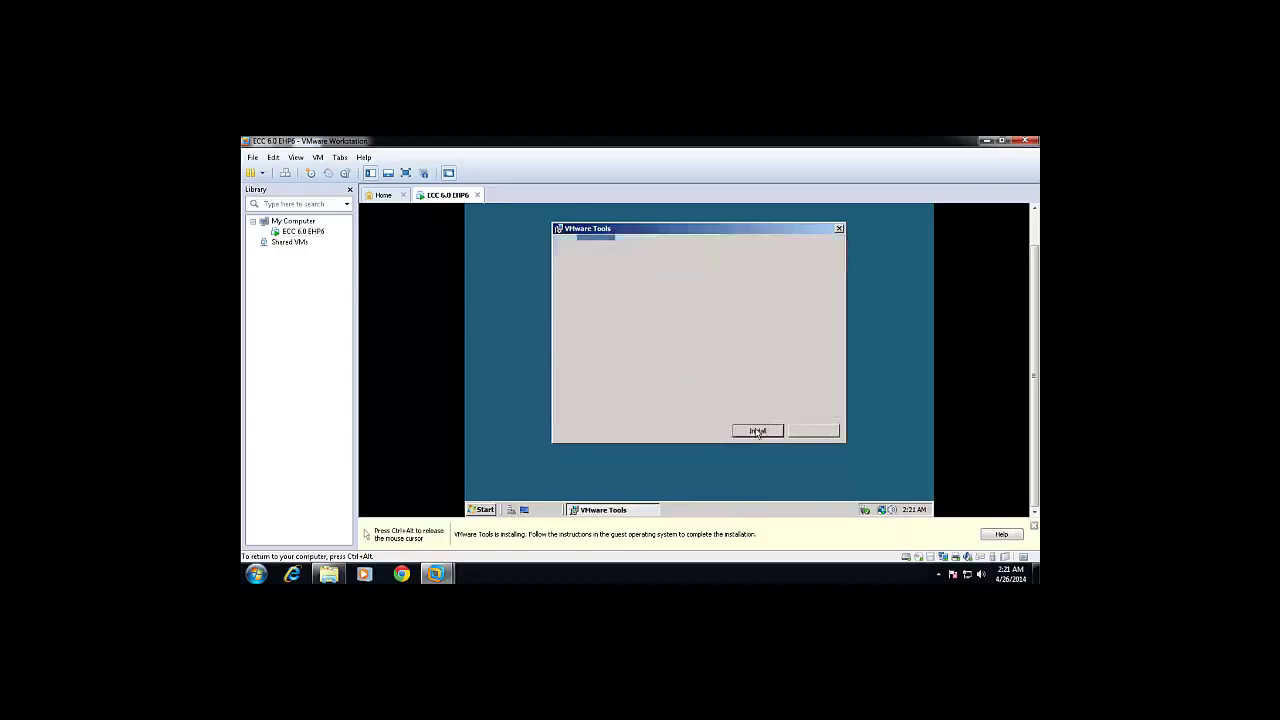
{"action": "left_click", "coordinate": [756, 431]}
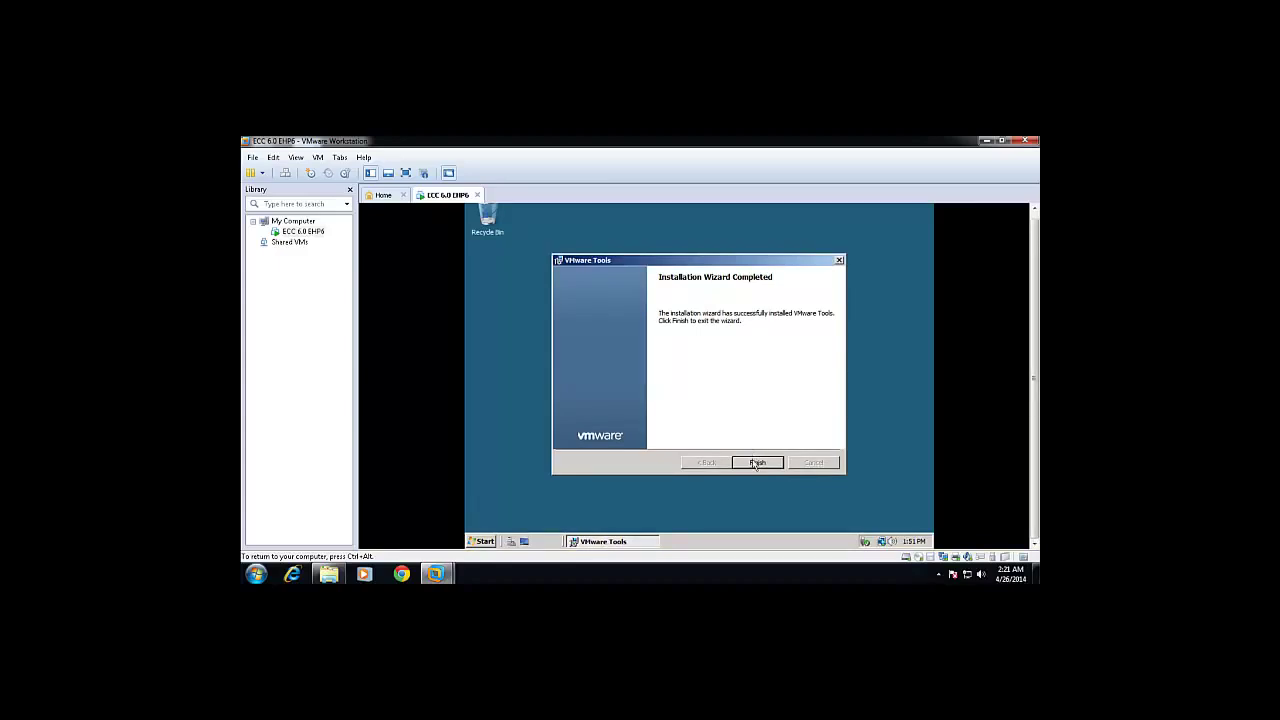
{"action": "left_click", "coordinate": [755, 461]}
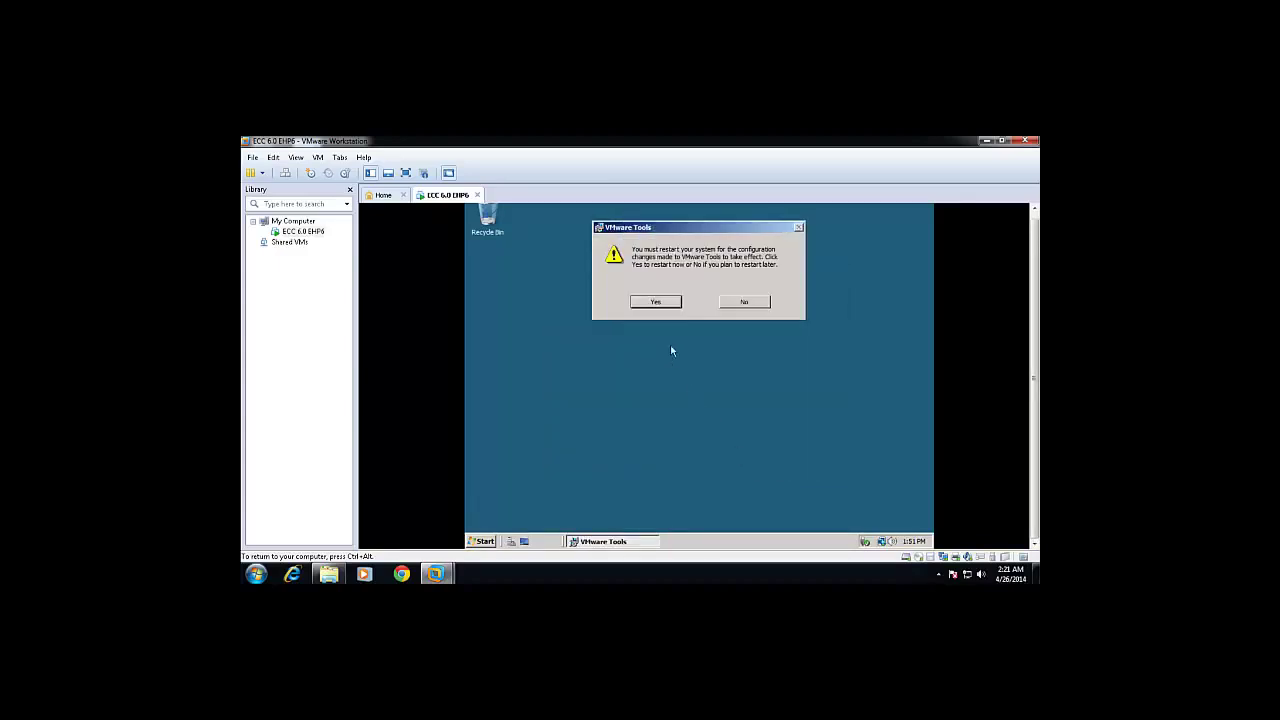
Confirm the VMware Tools restart and let the guest reboot to its Ctrl+Alt+Delete screen.
{"action": "left_click", "coordinate": [659, 302]}
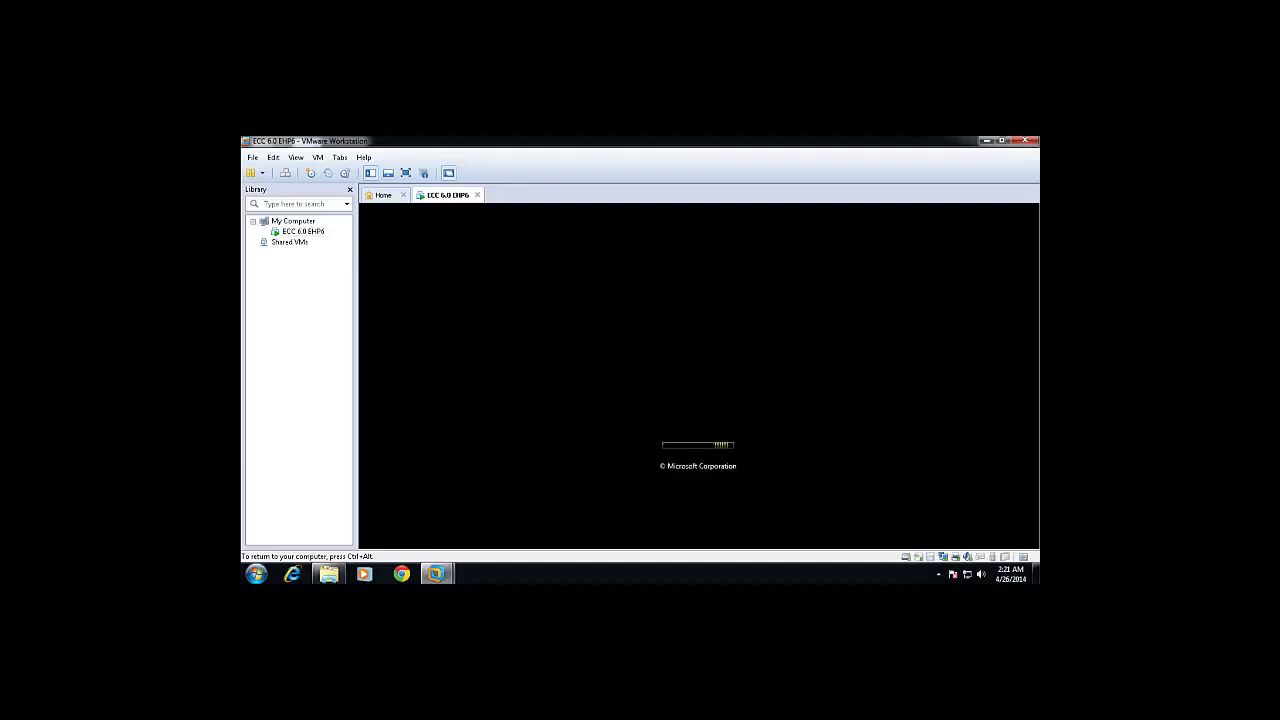
{"action": "key", "text": "ctrl+alt"}
{"action": "left_click", "coordinate": [461, 229]}
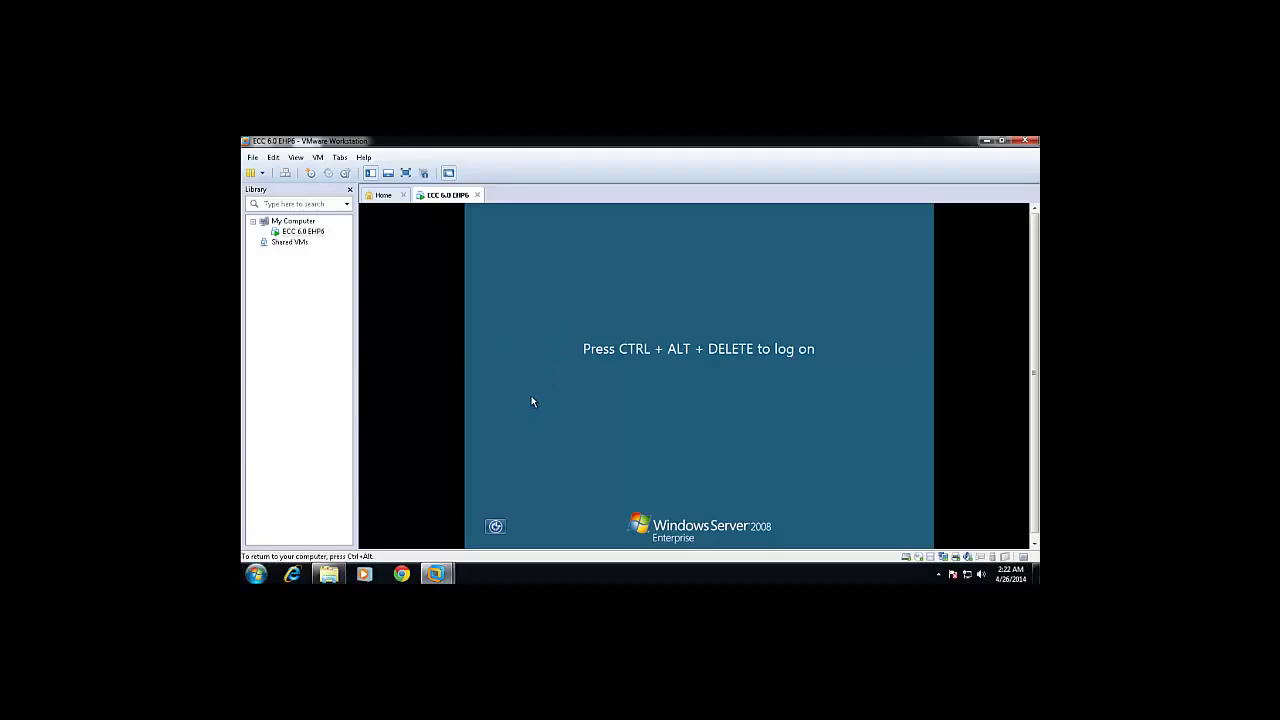
{"action": "key", "text": "ctrl+alt"}
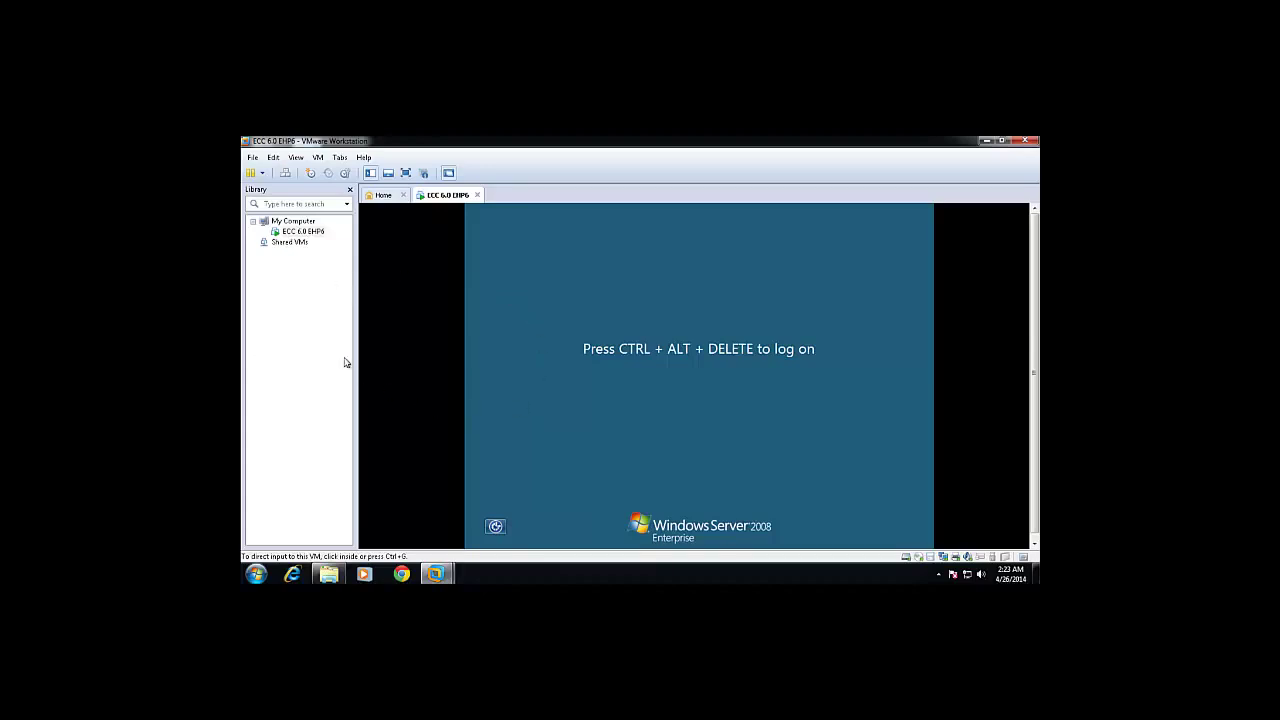
{"action": "left_click", "coordinate": [254, 574]}
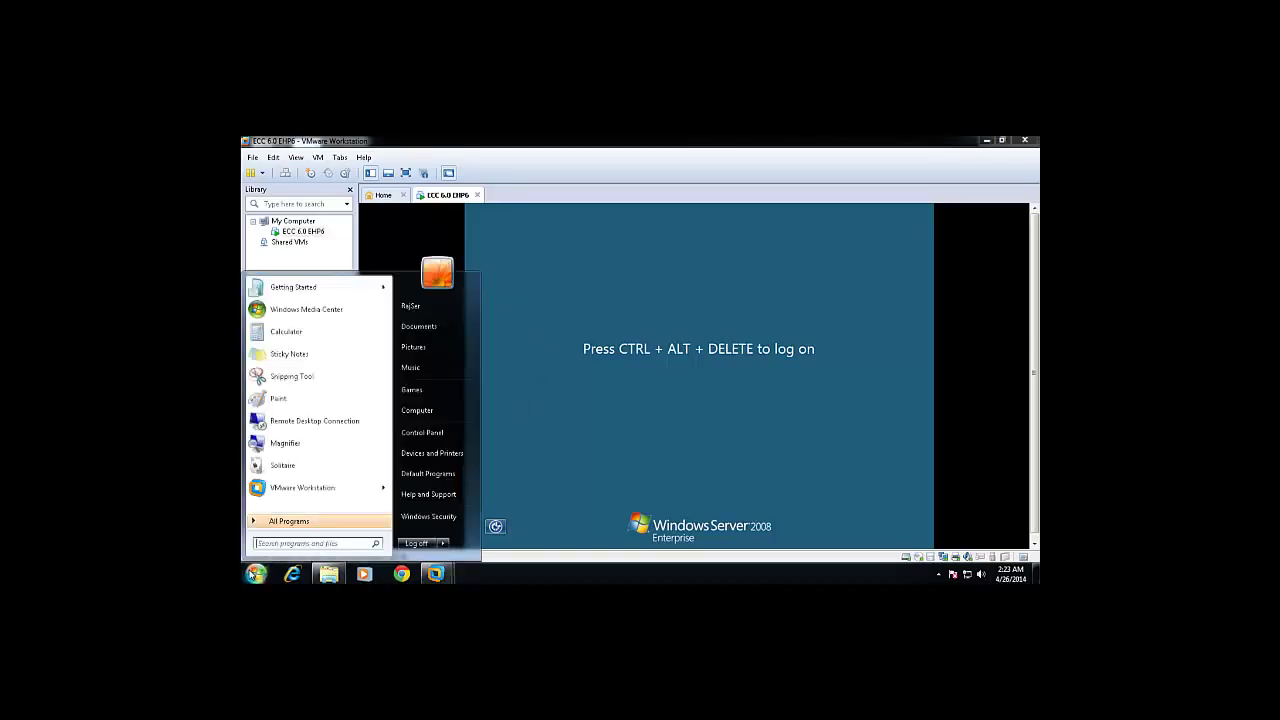
{"action": "left_click", "coordinate": [557, 411]}
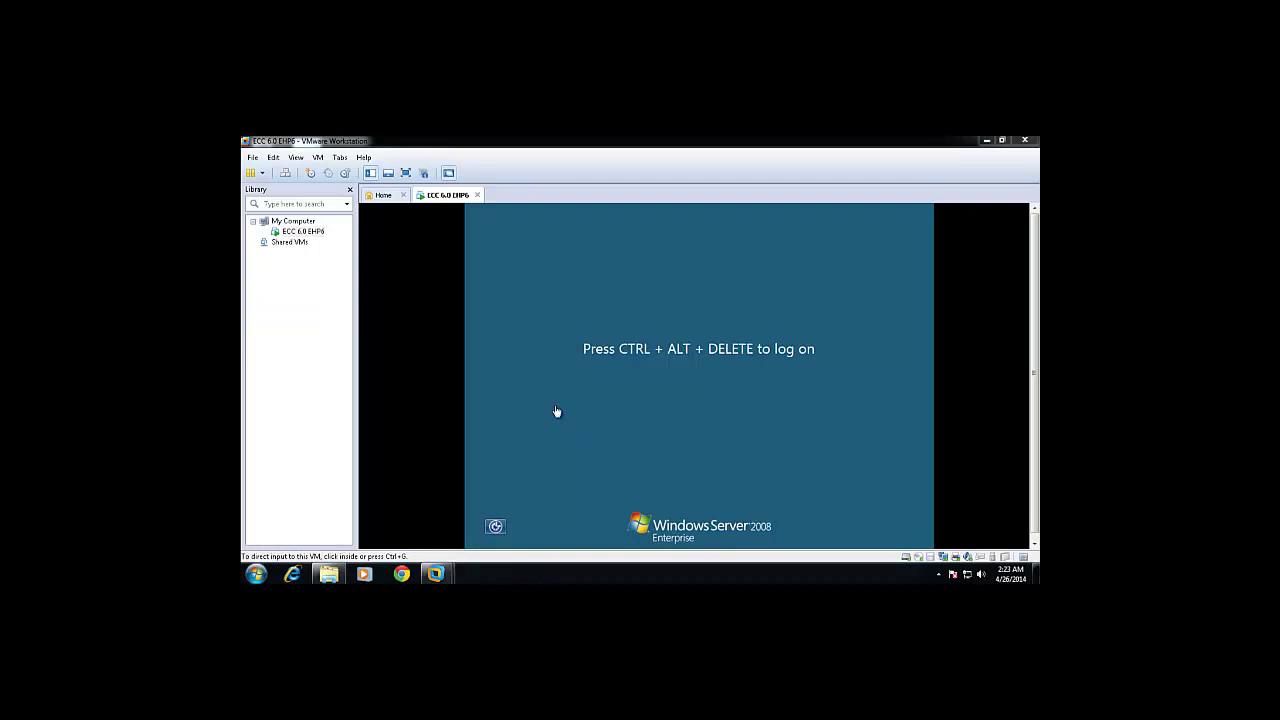
{"action": "left_click", "coordinate": [537, 401]}
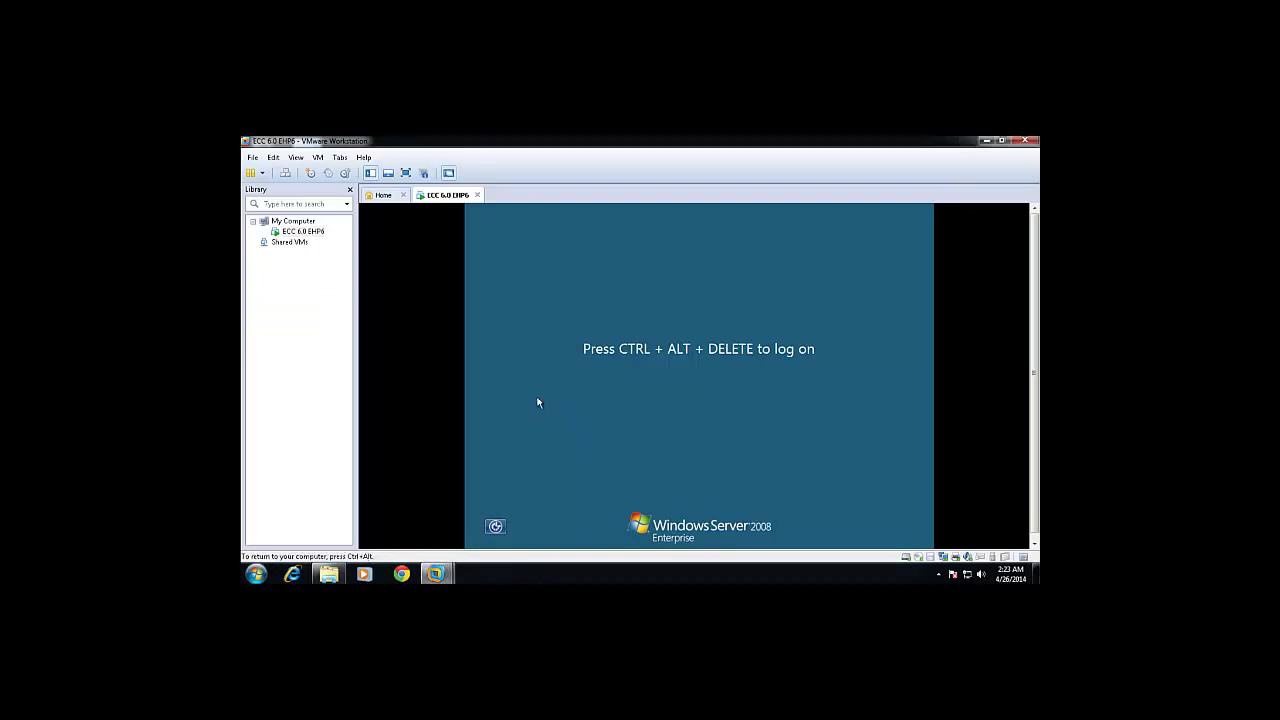
{"action": "left_click", "coordinate": [656, 430]}
{"action": "key", "text": "ctrl+alt+Return"}
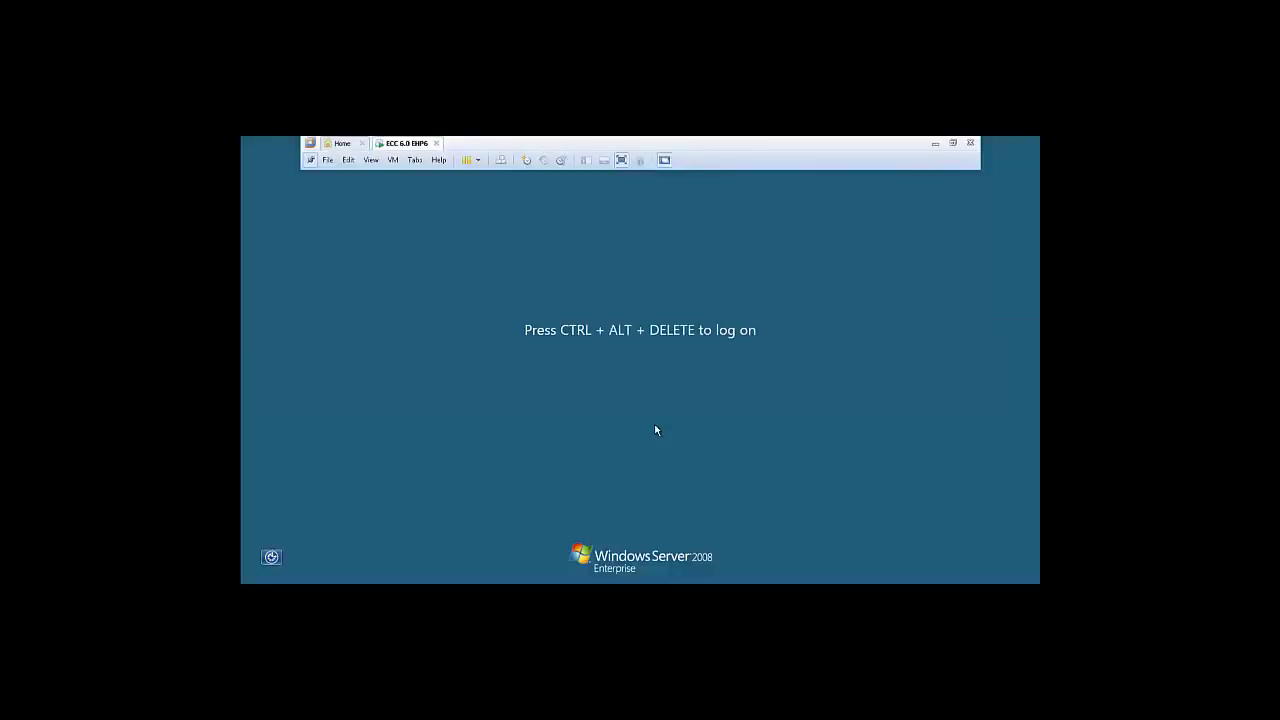
{"action": "key", "text": "ctrl+alt+Return"}
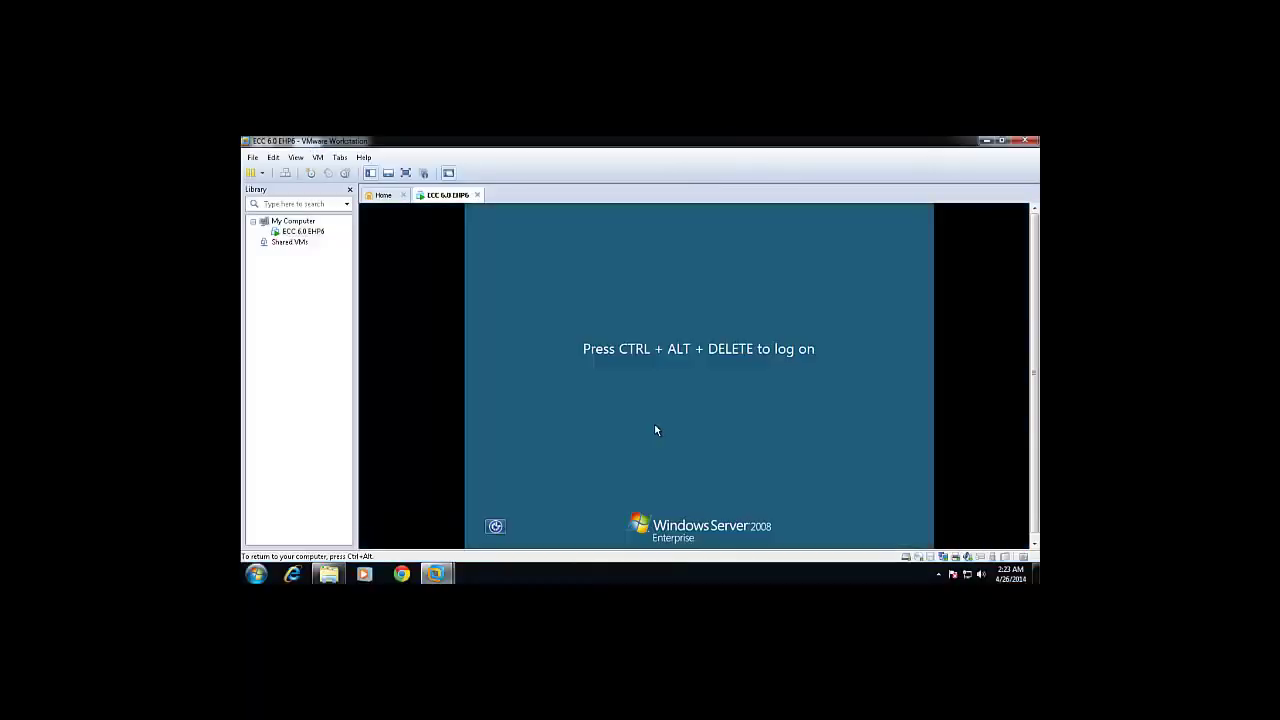
{"action": "key", "text": "ctrl+alt+Return"}
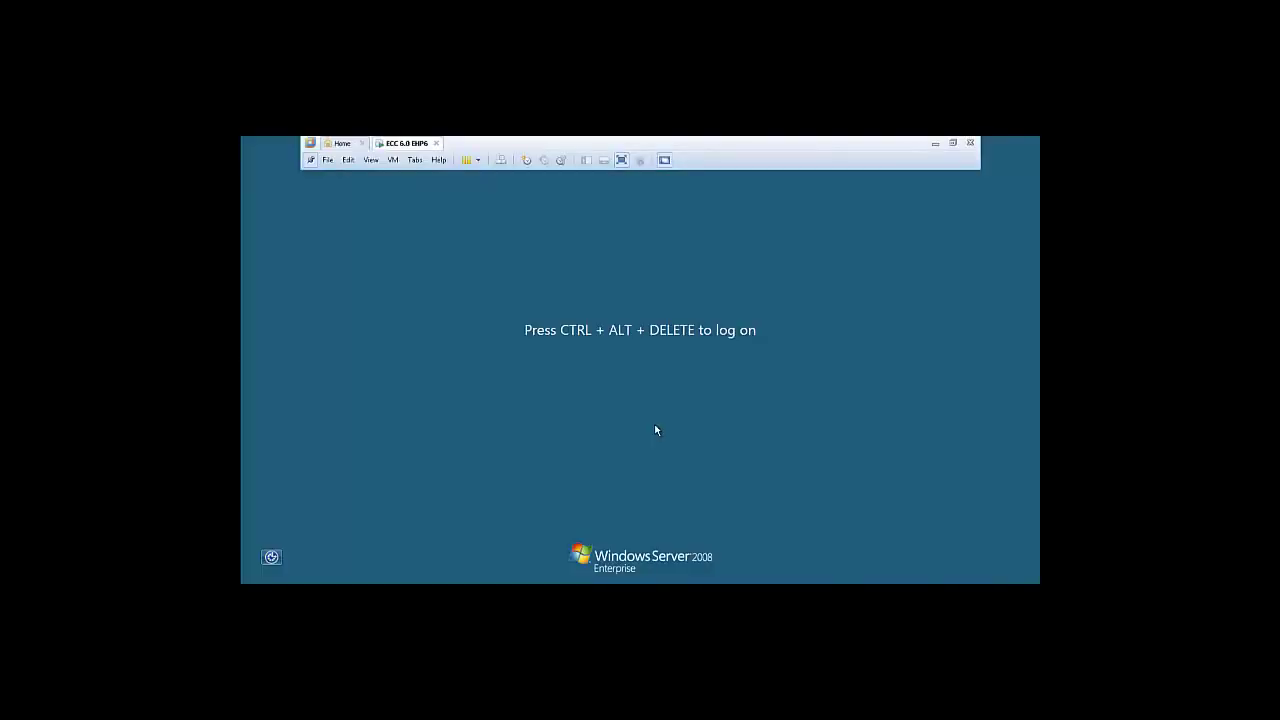
{"action": "key", "text": "ctrl+alt+Return"}
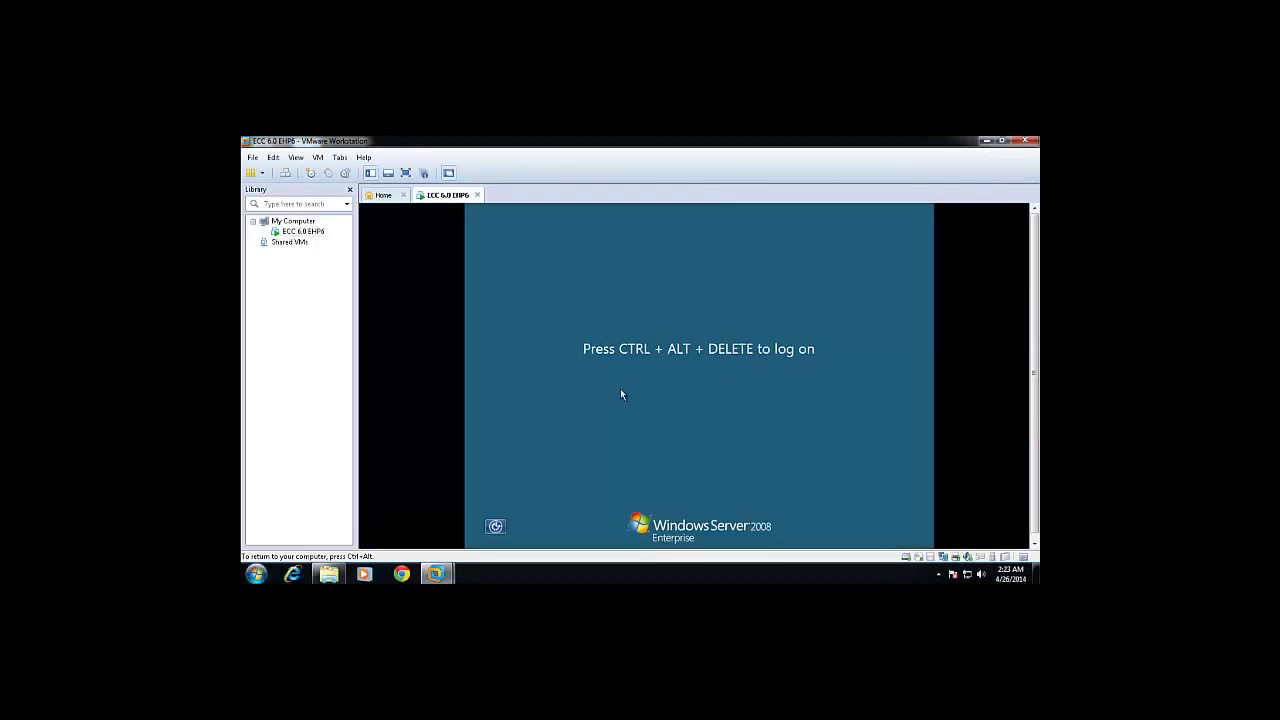
{"action": "key", "text": "ctrl+alt"}
{"action": "left_click", "coordinate": [318, 158]}
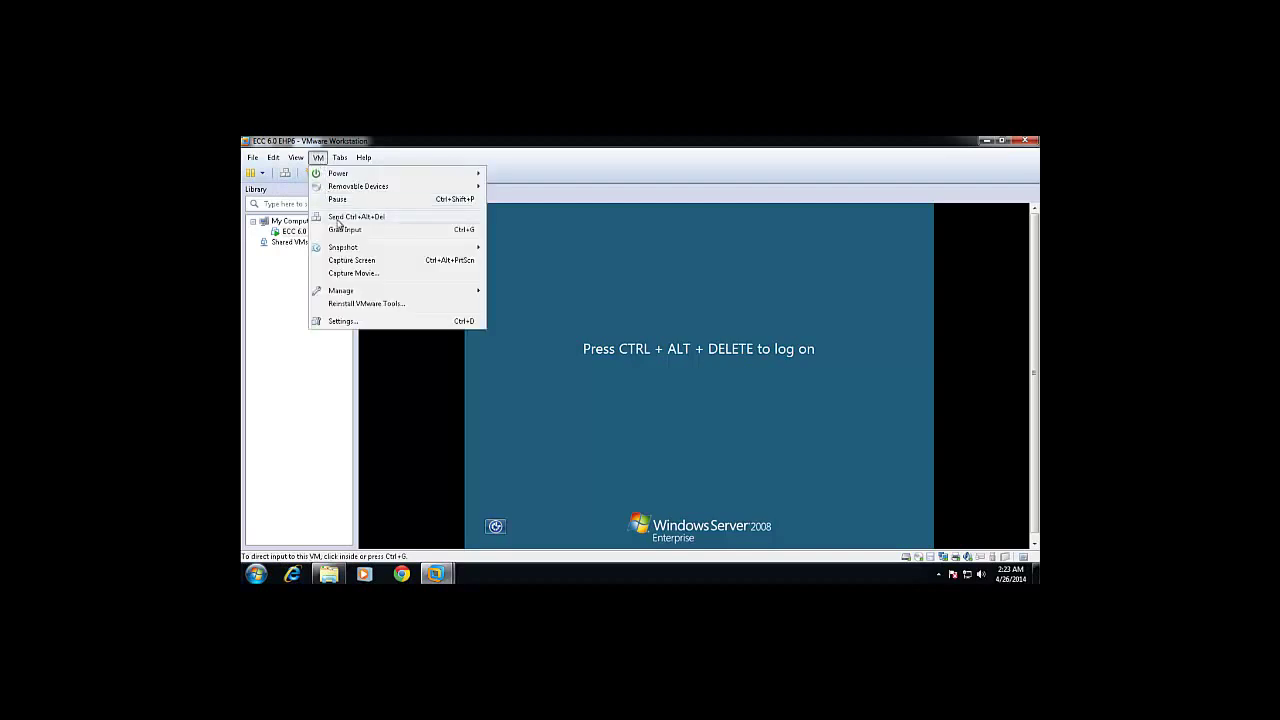
{"action": "left_click", "coordinate": [430, 229]}
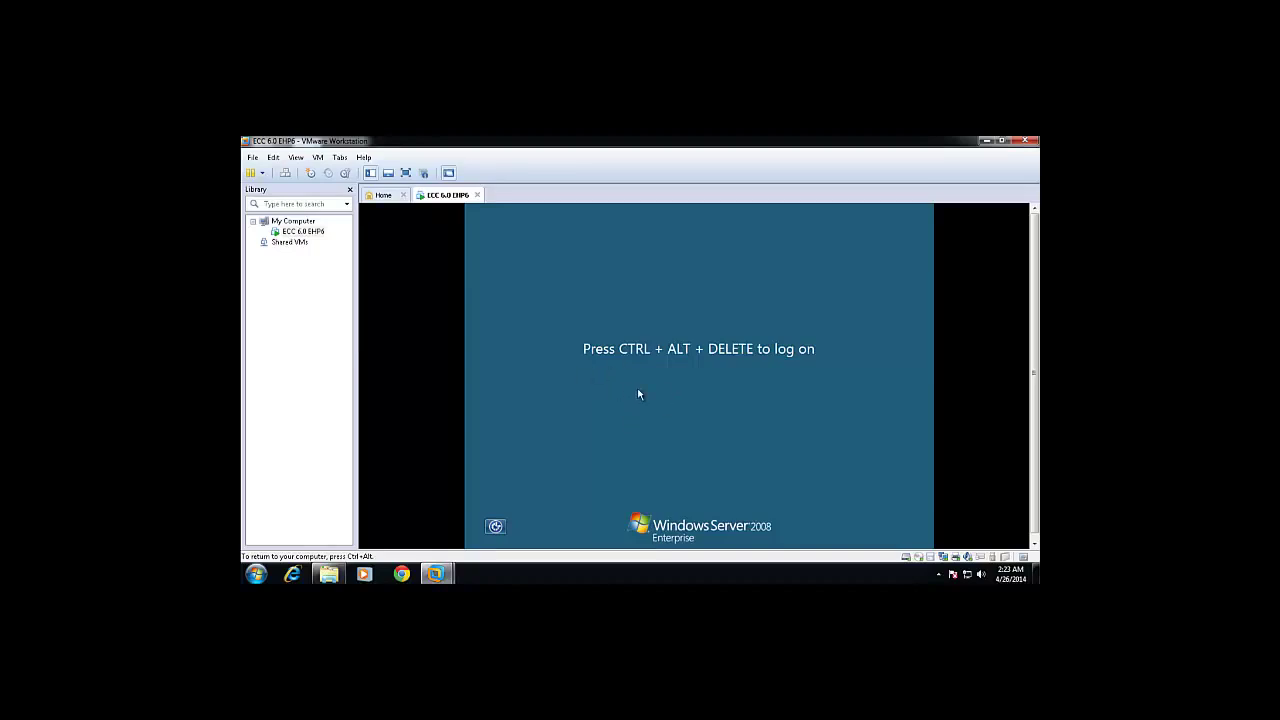
Log on as Administrator with the account password, then open and close the Start menu.
{"action": "key", "text": "ctrl+alt+Delete"}
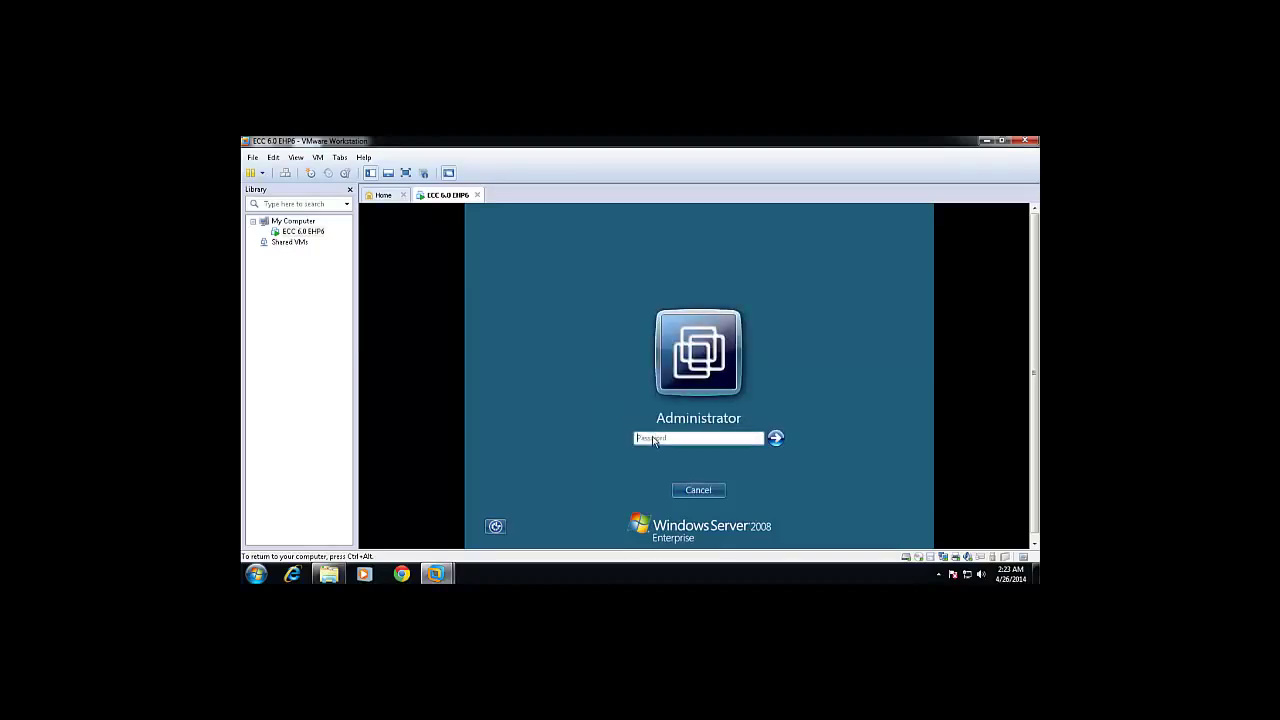
{"action": "type", "text": "PP*****"}
{"action": "key", "text": "Return"}
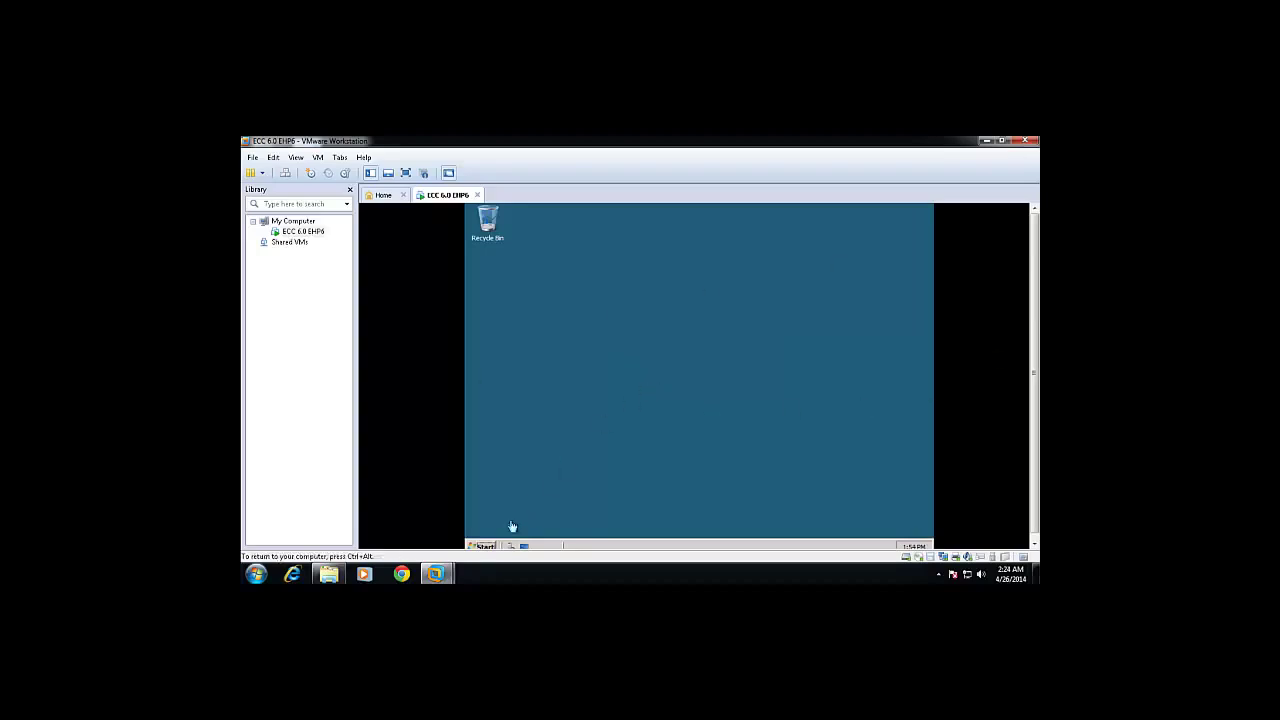
{"action": "left_click", "coordinate": [484, 547]}
{"action": "left_click", "coordinate": [746, 426]}
Open the guest's System properties from the Computer entry in the Start menu.
{"action": "left_click", "coordinate": [484, 547]}
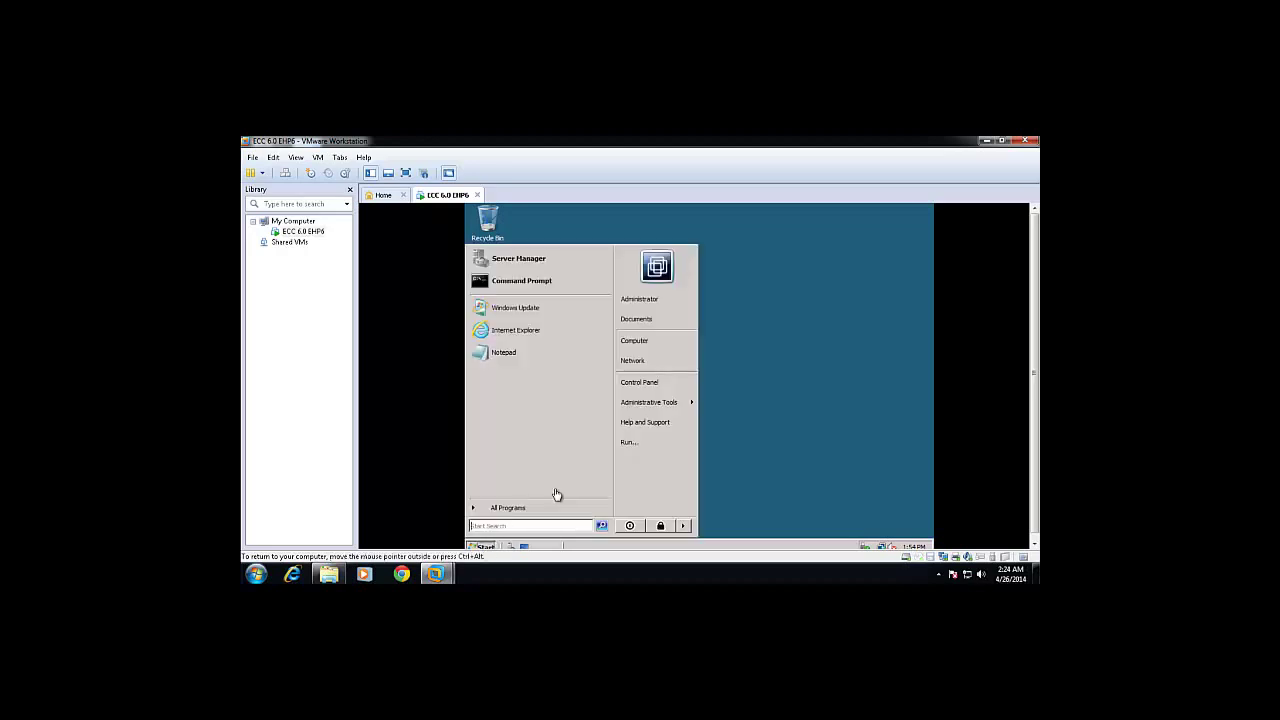
{"action": "right_click", "coordinate": [648, 343]}
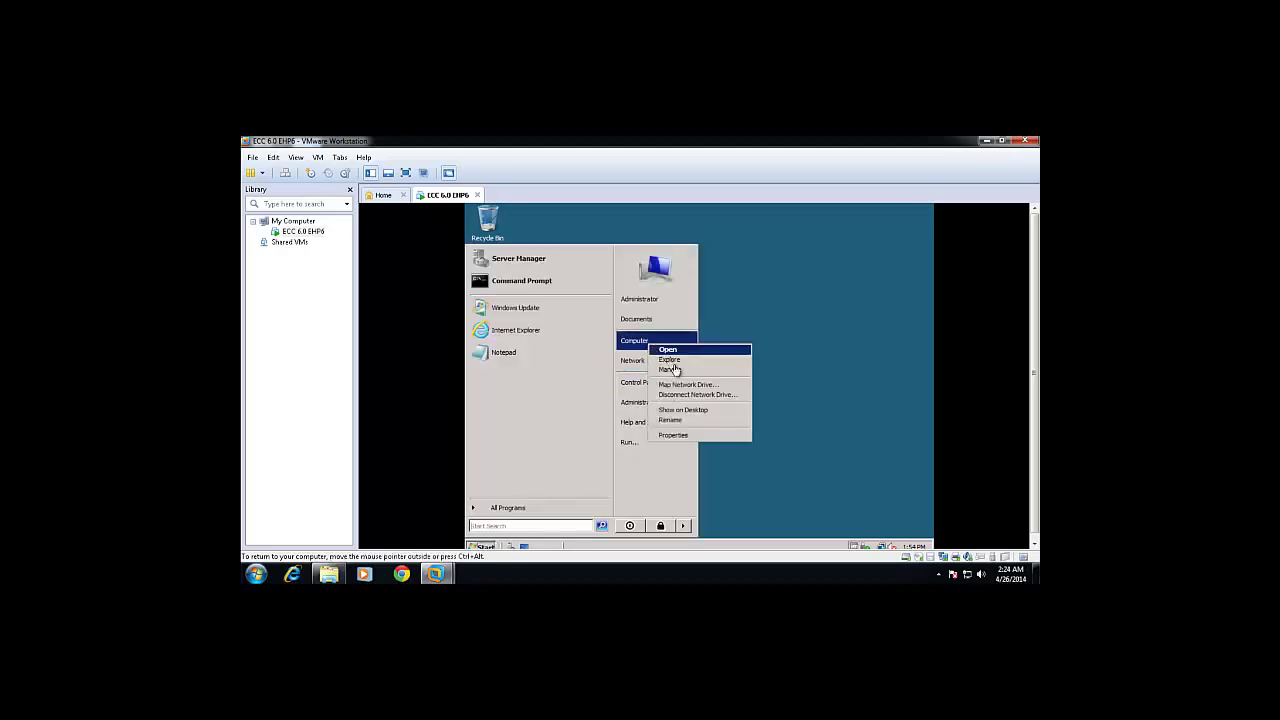
{"action": "left_click", "coordinate": [677, 435]}
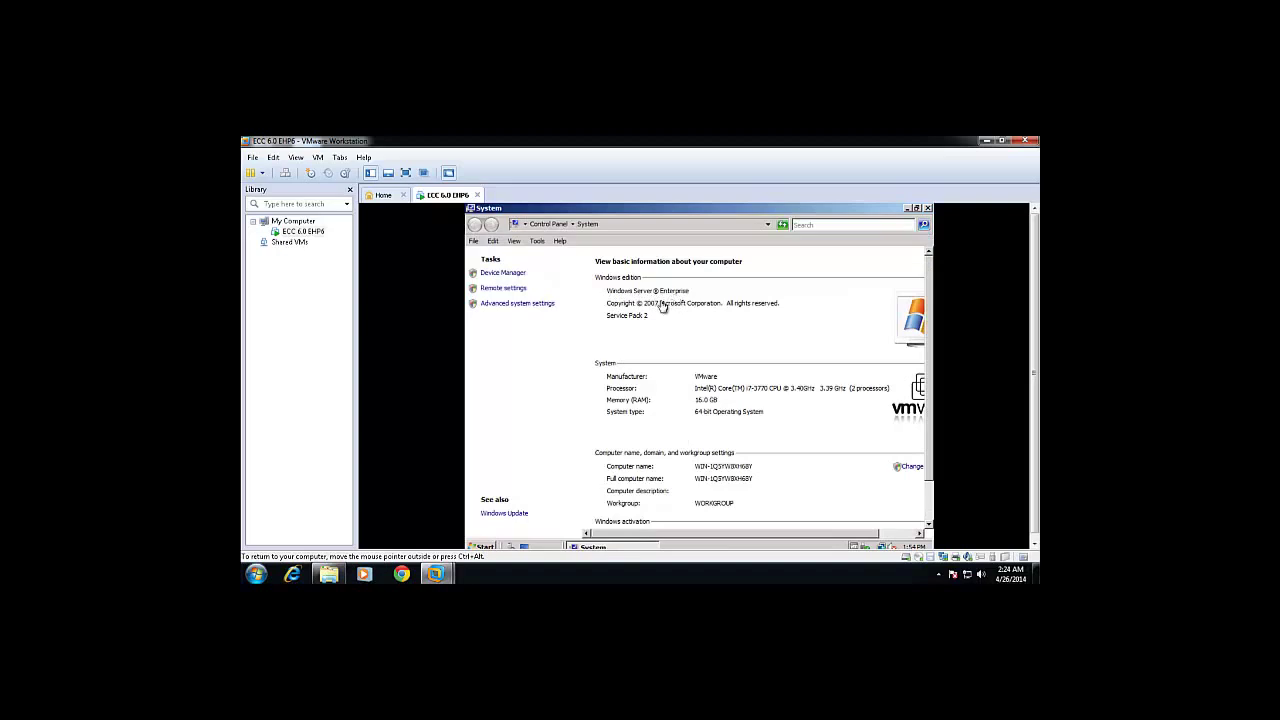
Run winver in an administrator Command Prompt to check the Windows version, then exit the prompt.
{"action": "left_click", "coordinate": [484, 547]}
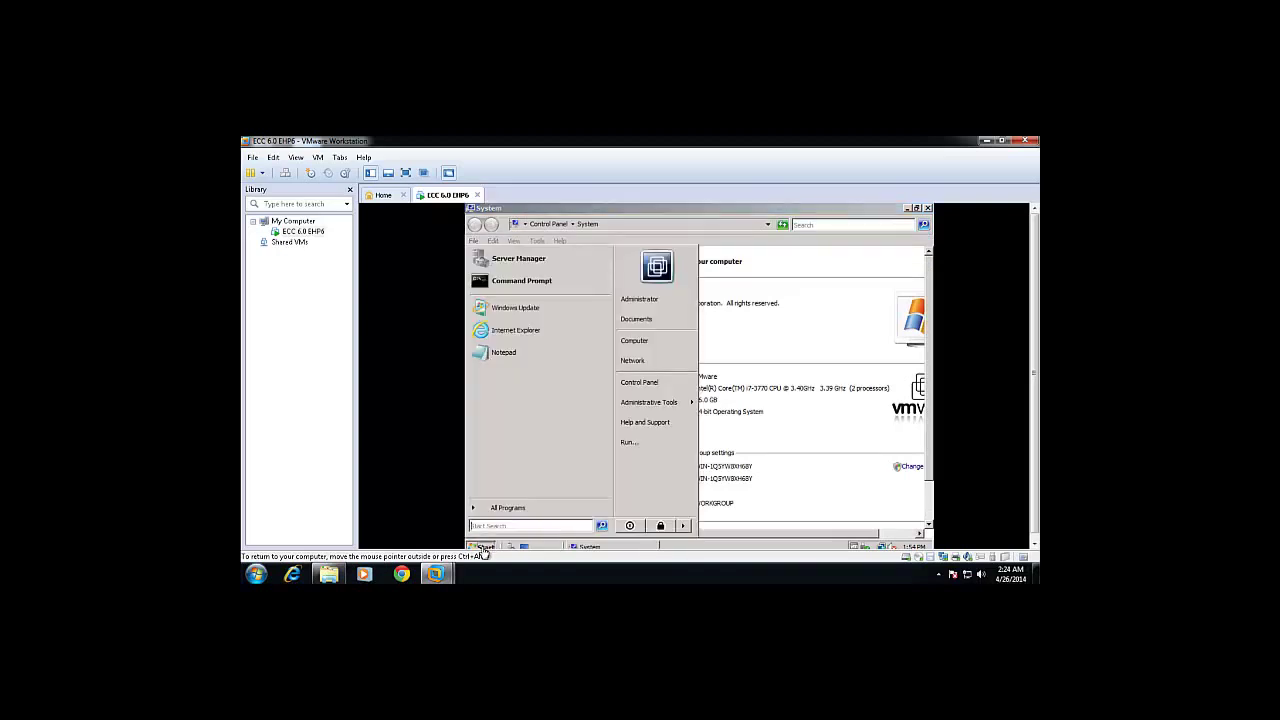
{"action": "left_click", "coordinate": [540, 281]}
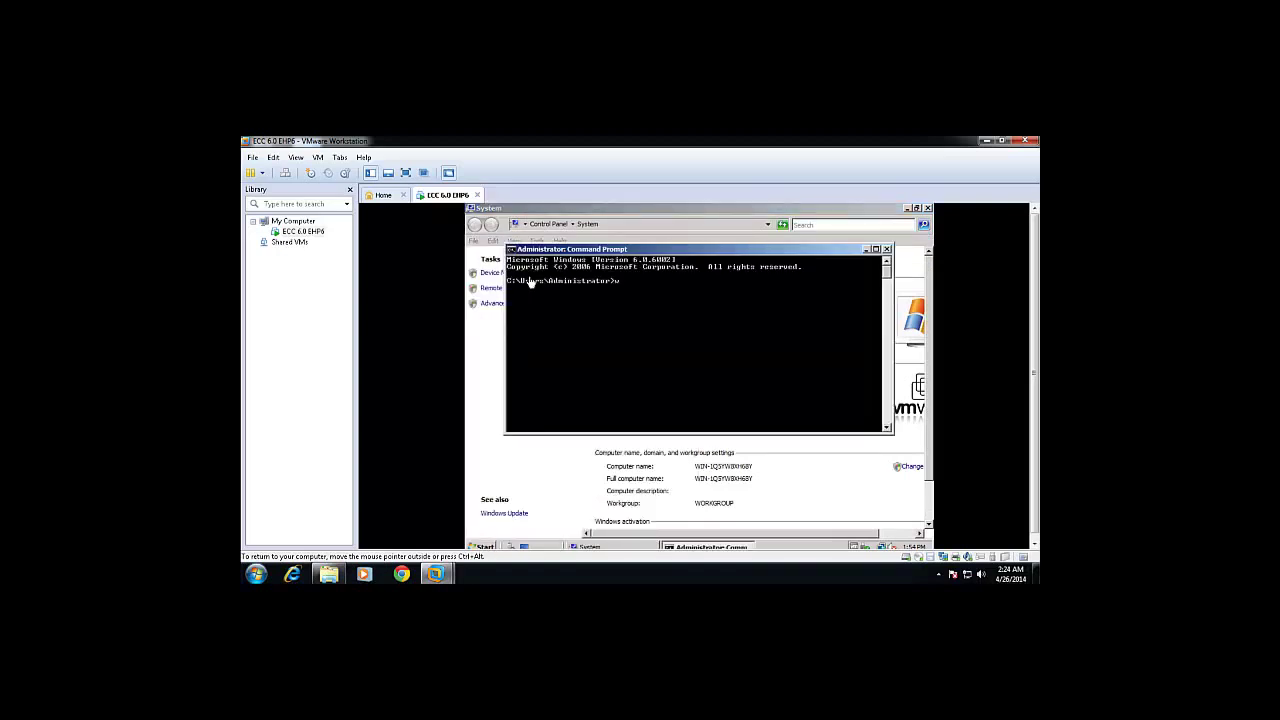
{"action": "key", "text": "Return"}
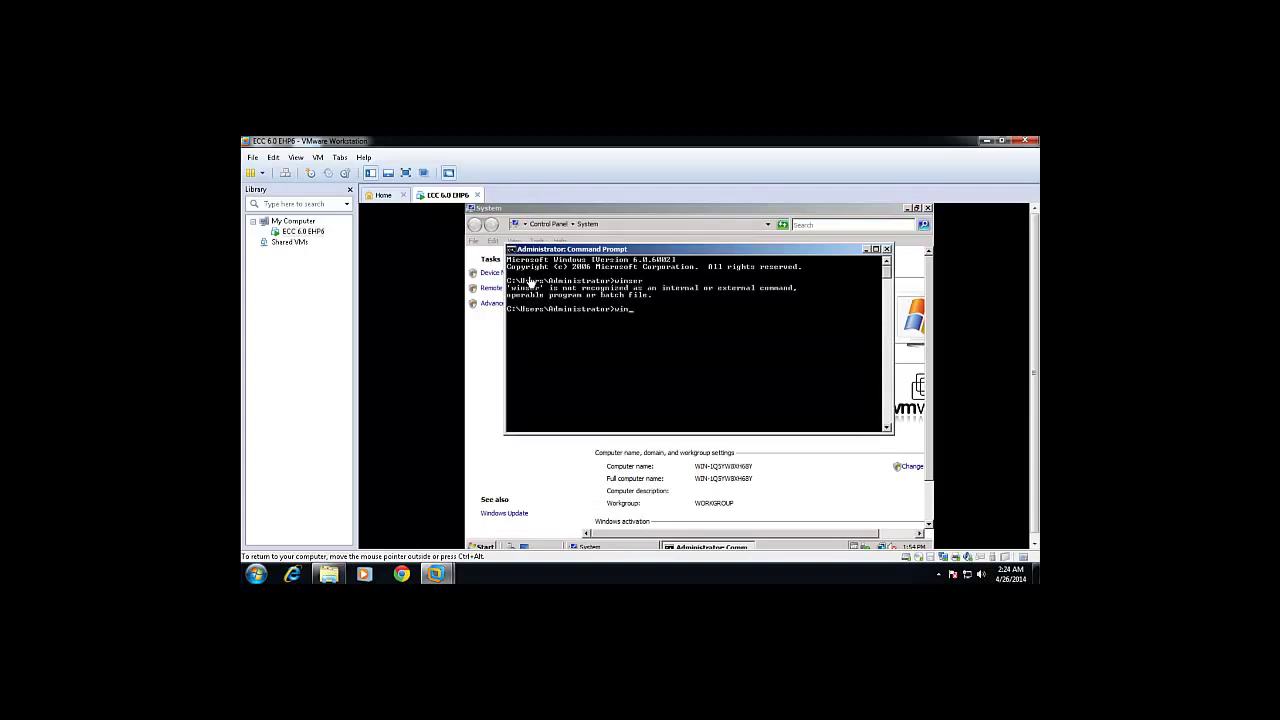
{"action": "type", "text": "winver"}
{"action": "key", "text": "Return"}
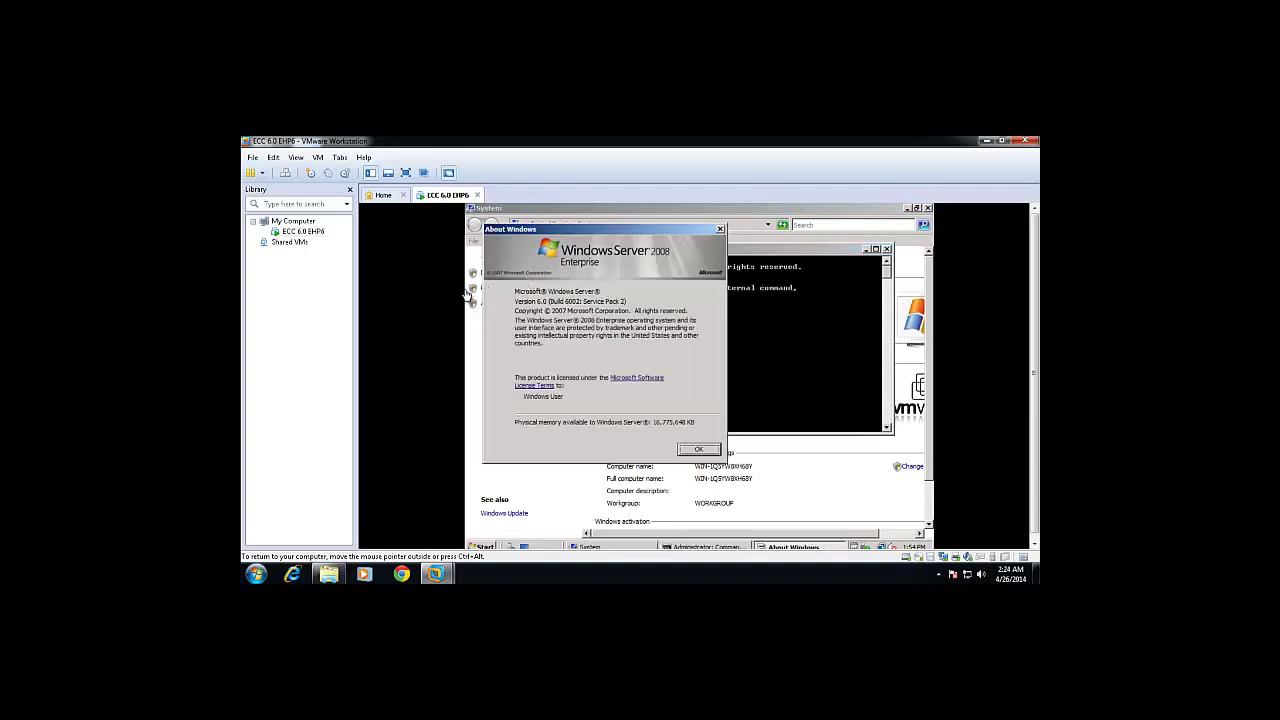
{"action": "left_click", "coordinate": [699, 450]}
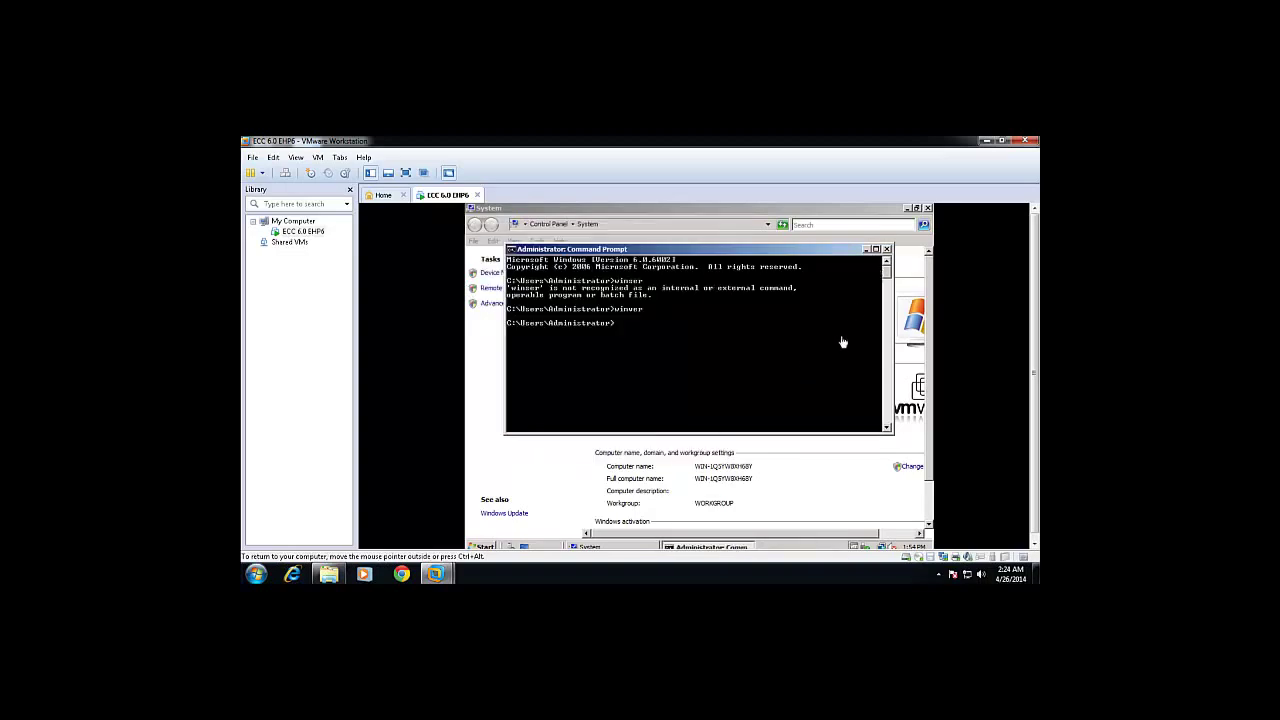
{"action": "type", "text": "exit"}
{"action": "key", "text": "Return"}
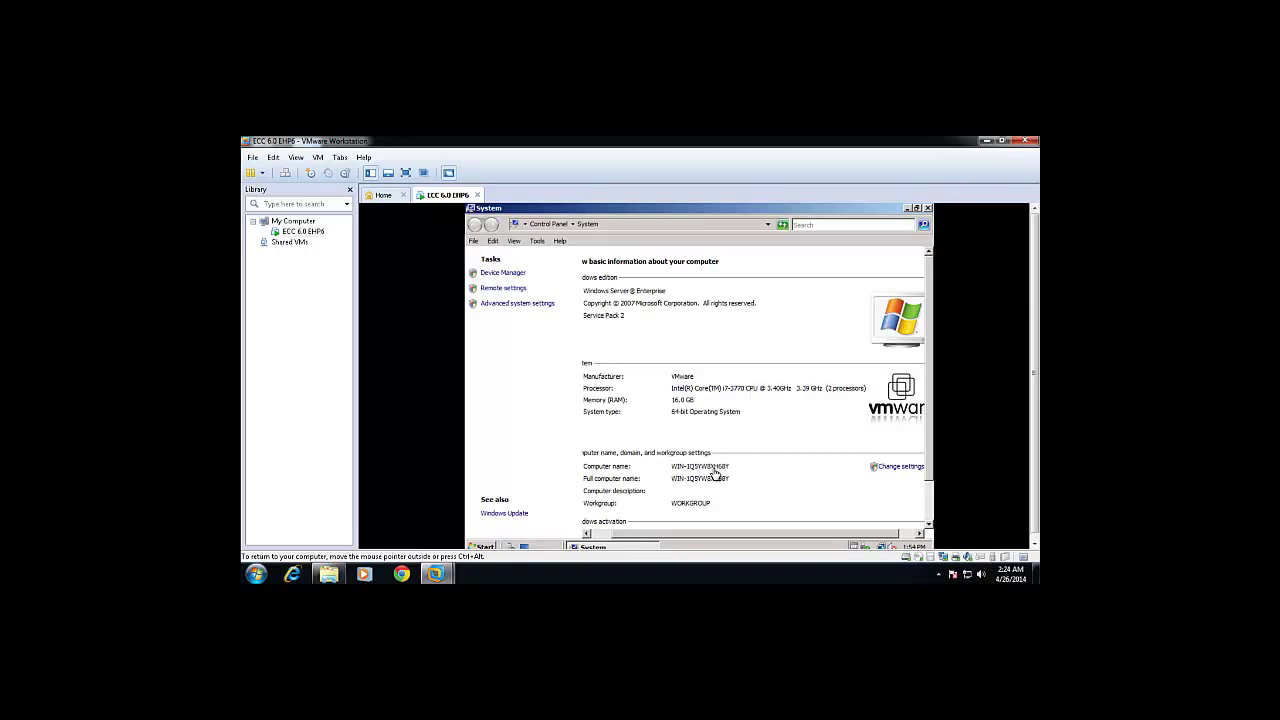
Reach the Virtual Memory dialog through Advanced system settings and the Performance Options Advanced tab.
{"action": "left_click", "coordinate": [497, 306]}
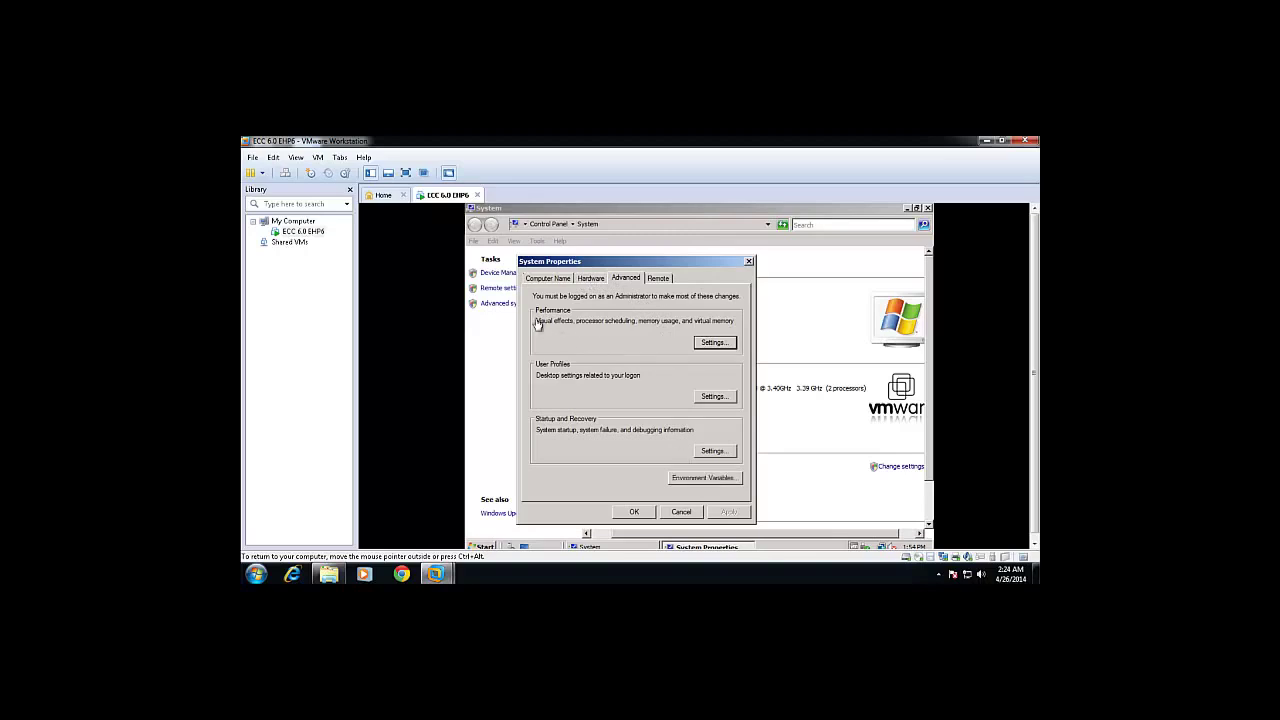
{"action": "left_click", "coordinate": [718, 344]}
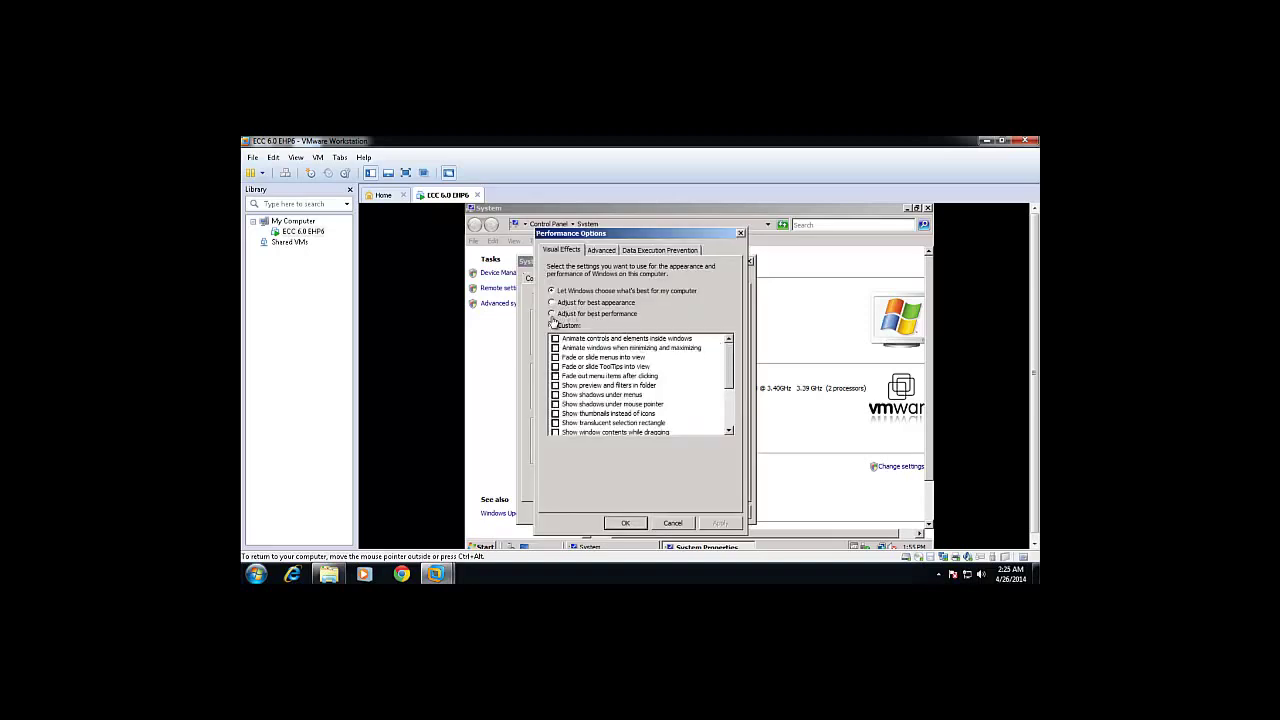
{"action": "left_click", "coordinate": [603, 251]}
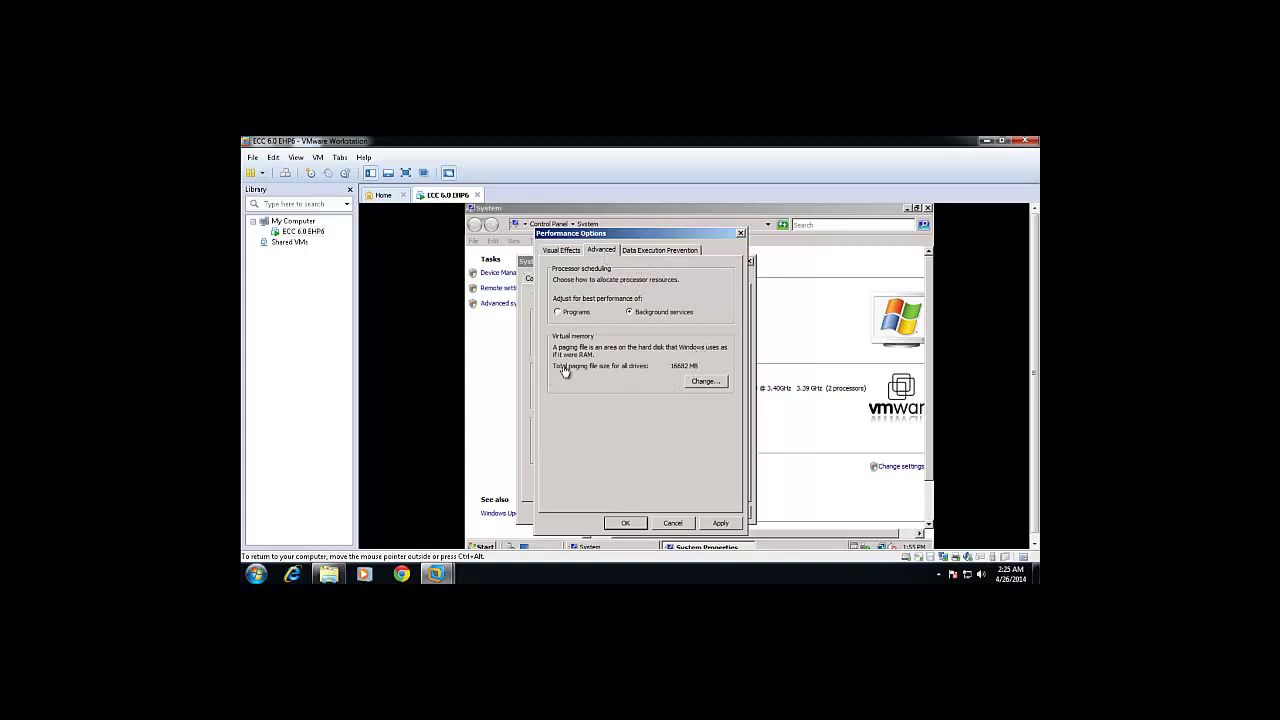
{"action": "left_click", "coordinate": [701, 381]}
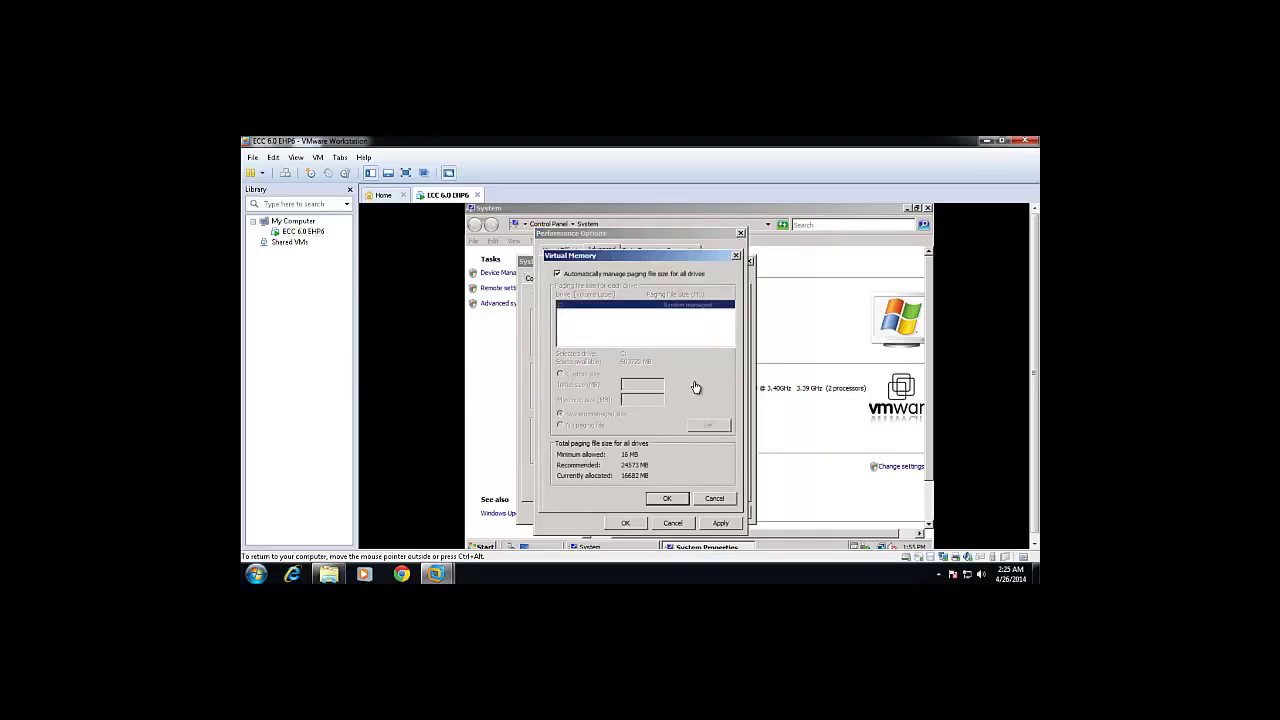
Set a custom C: paging file of 25000 MB initial and 30000 MB maximum, and confirm.
{"action": "left_click", "coordinate": [558, 274]}
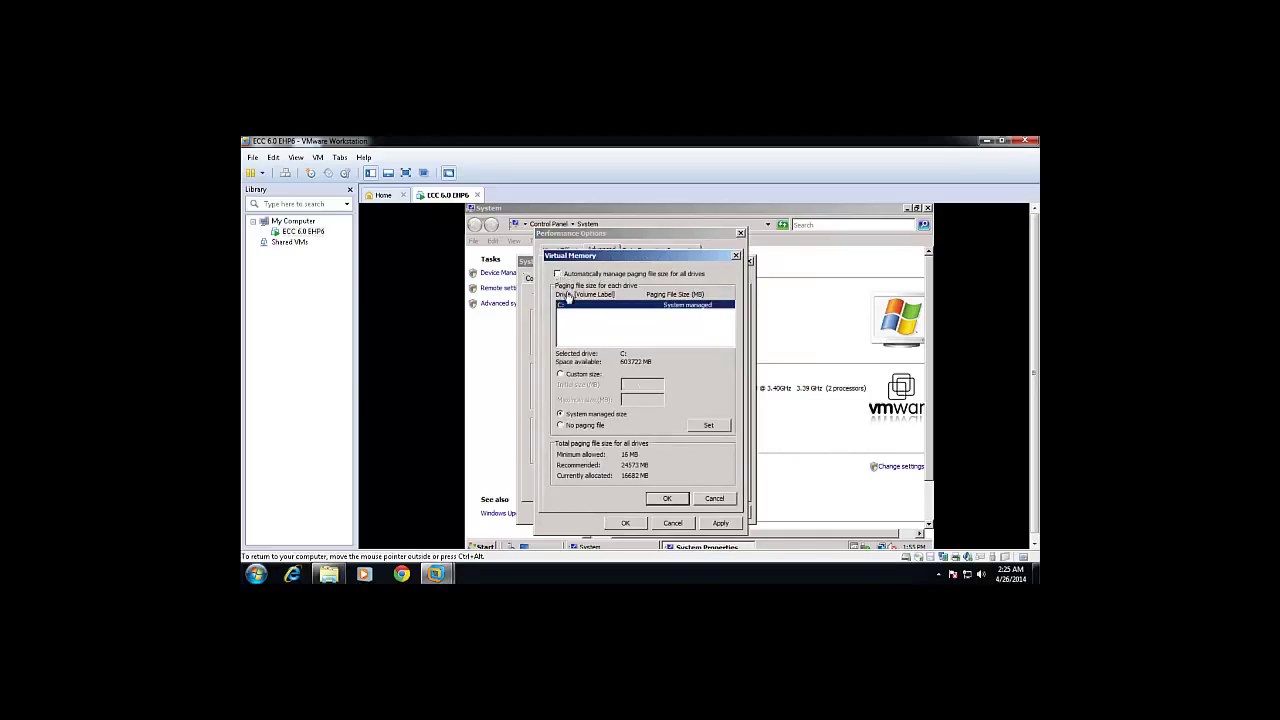
{"action": "left_click", "coordinate": [561, 374]}
{"action": "left_click", "coordinate": [636, 388]}
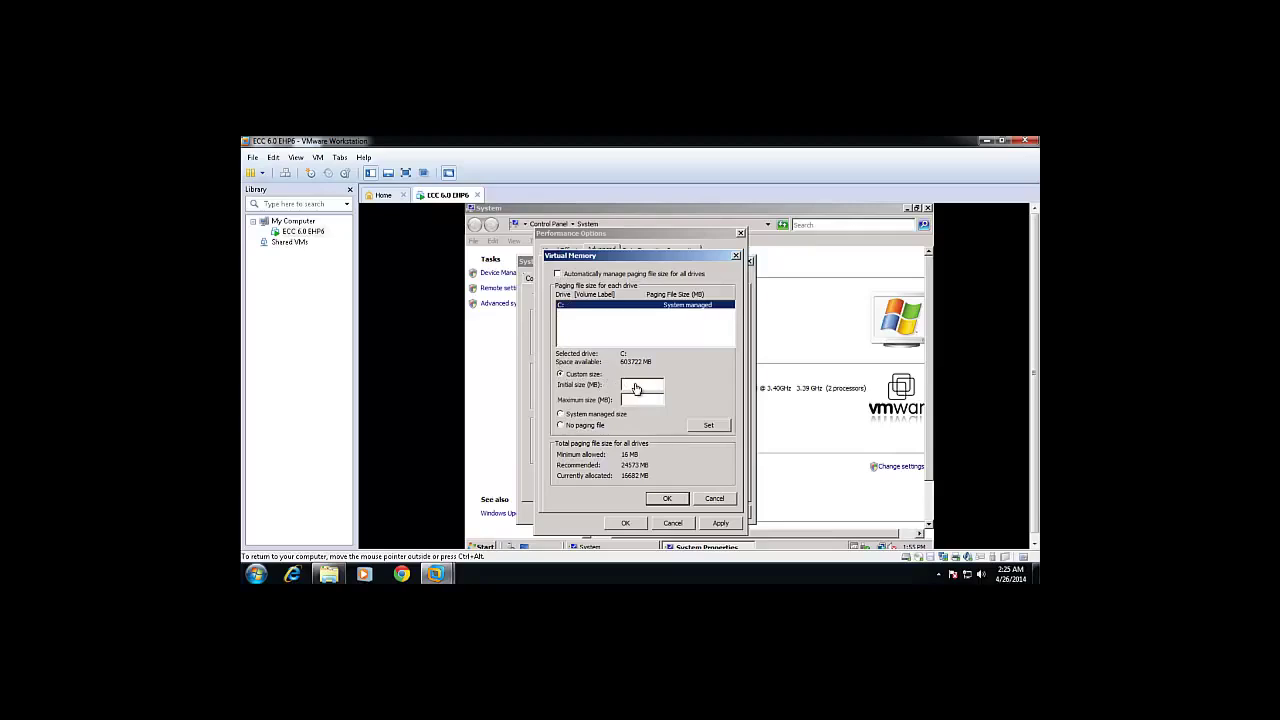
{"action": "key", "text": "Num_Lock"}
{"action": "type", "text": "25000"}
{"action": "type", "text": "30000"}
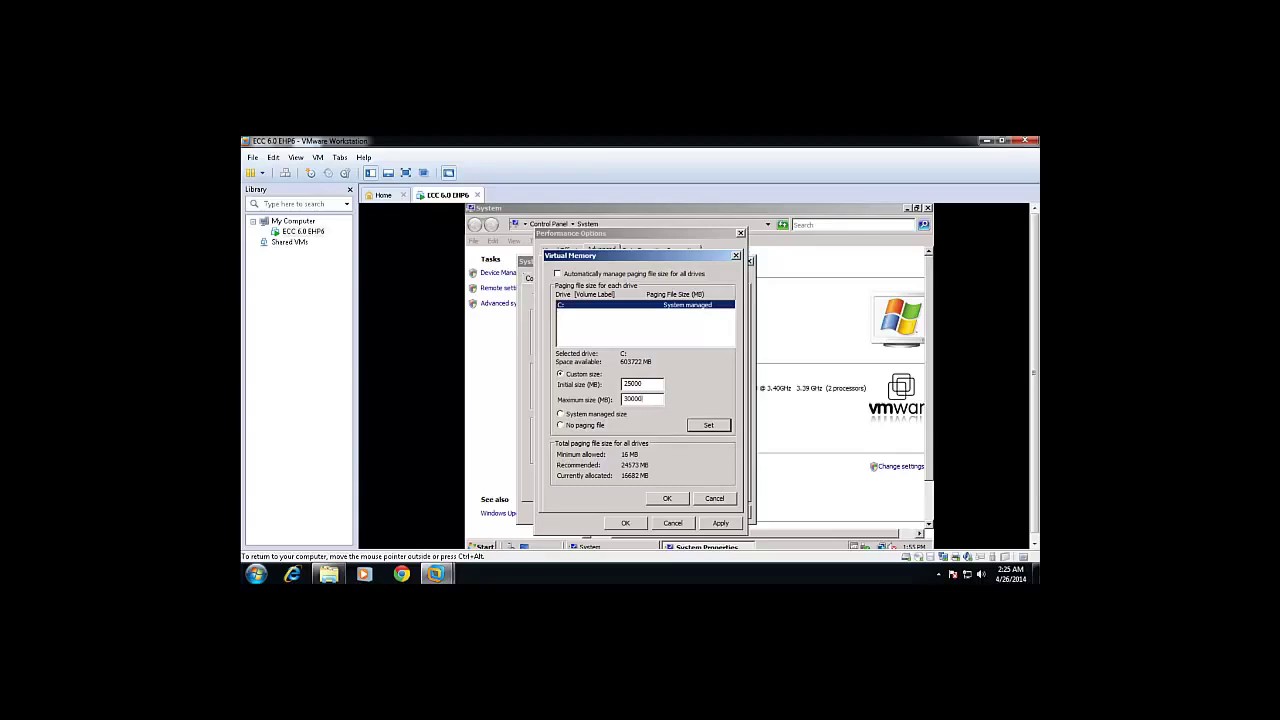
{"action": "left_click", "coordinate": [709, 427]}
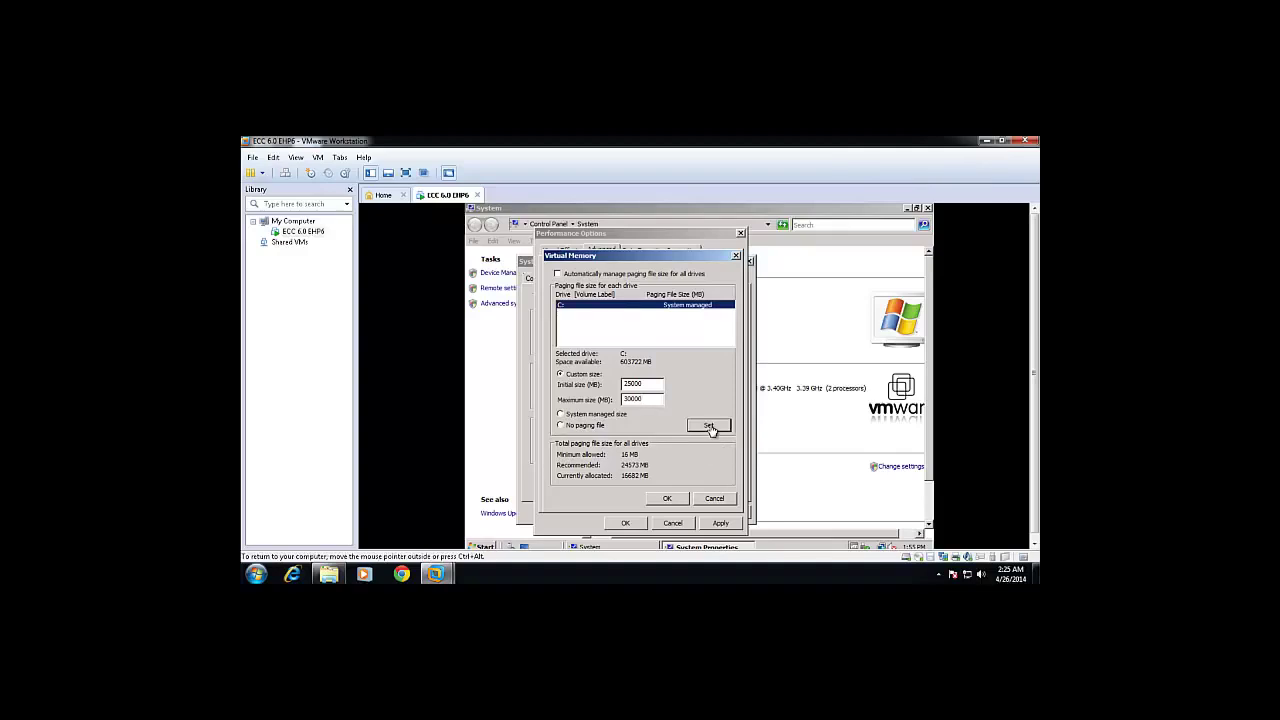
{"action": "left_click", "coordinate": [667, 499]}
{"action": "left_click", "coordinate": [793, 412]}
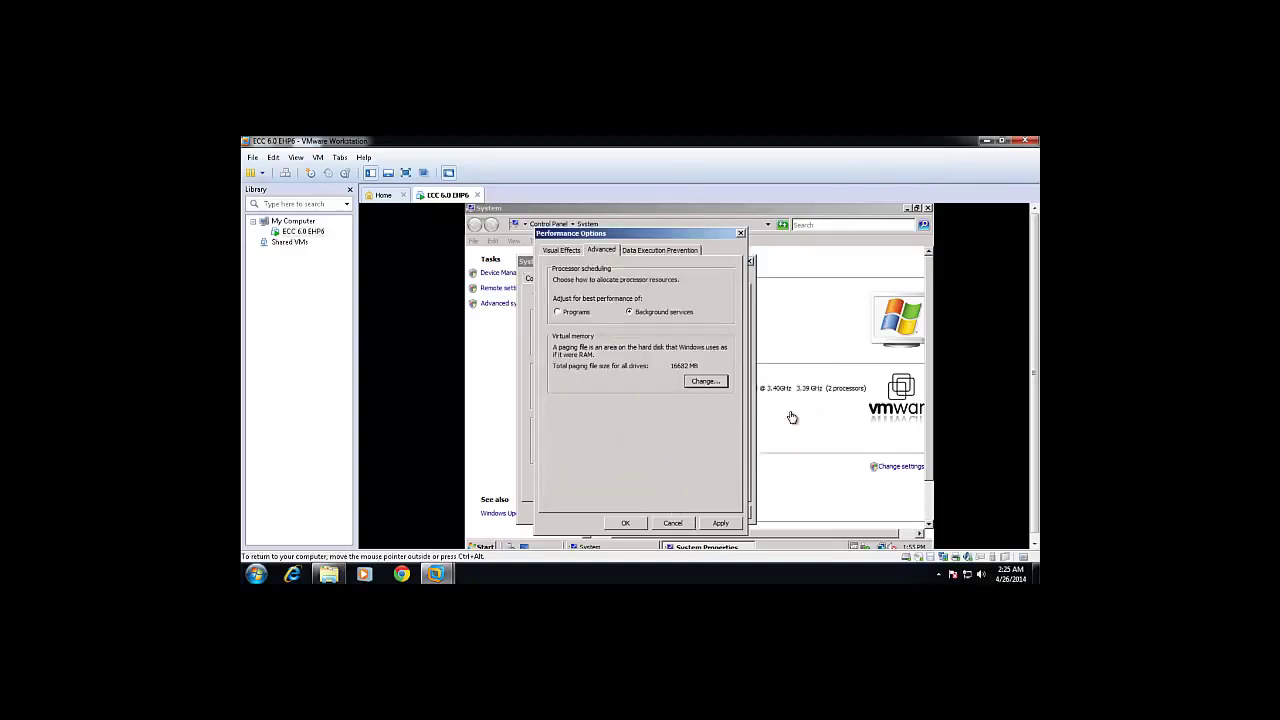
Recheck the Virtual Memory settings, then apply and close Performance Options.
{"action": "left_click", "coordinate": [701, 384]}
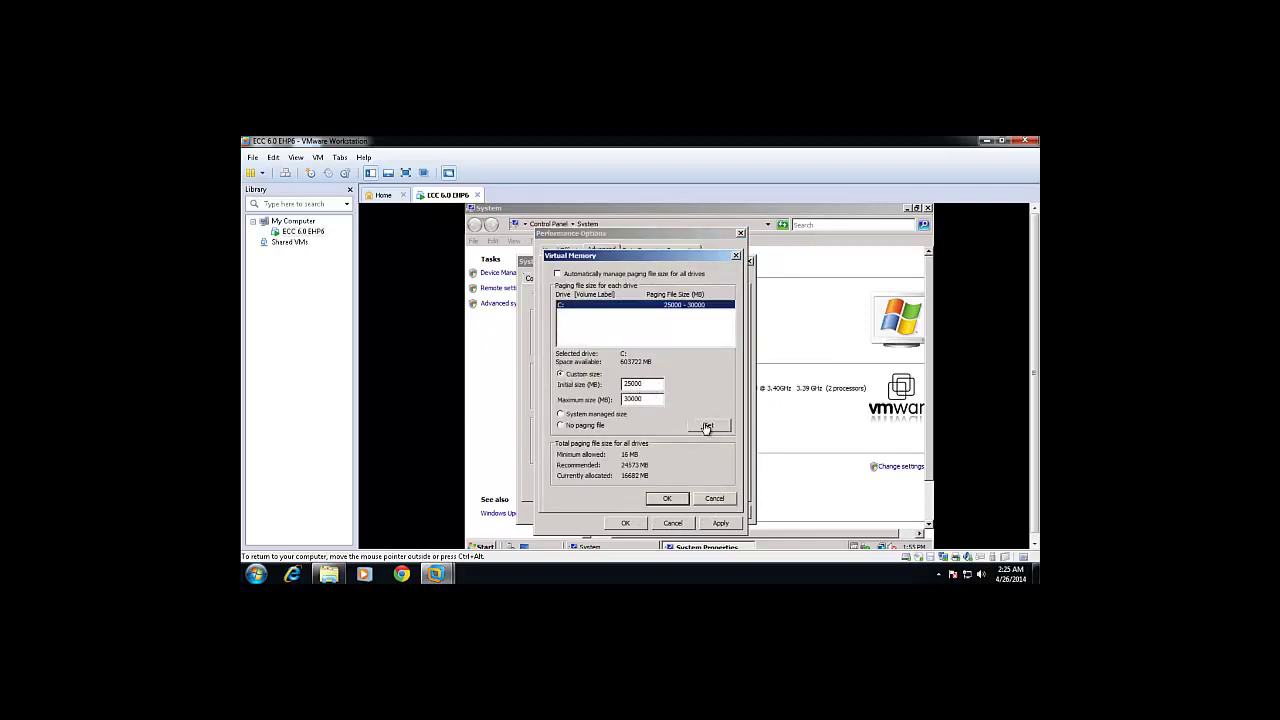
{"action": "left_click", "coordinate": [708, 425]}
{"action": "left_click", "coordinate": [674, 500]}
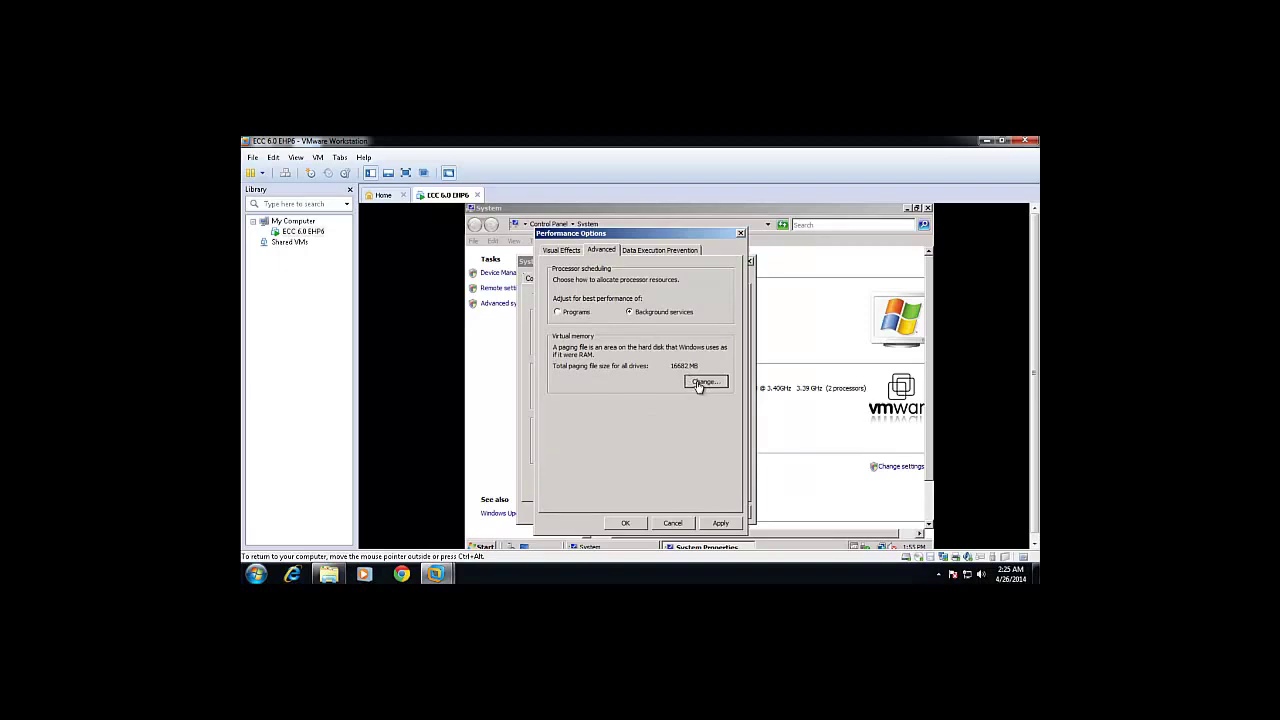
{"action": "left_click", "coordinate": [700, 384]}
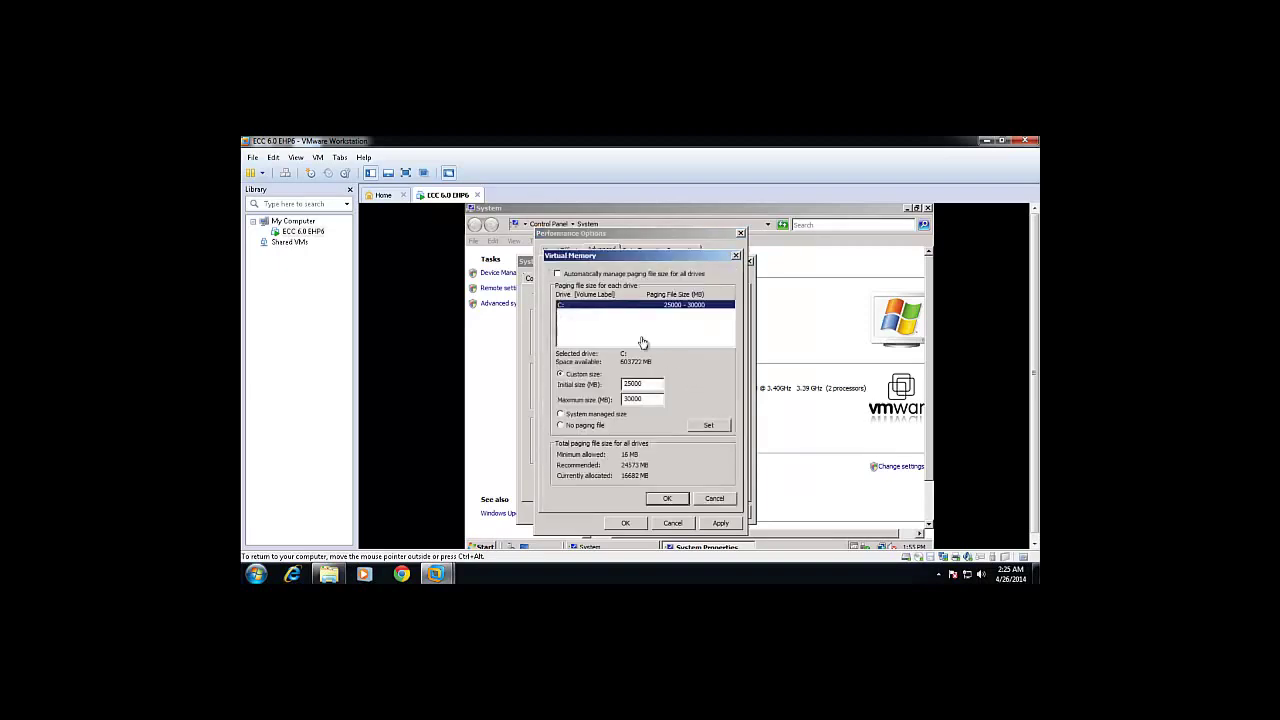
{"action": "left_click", "coordinate": [665, 500]}
{"action": "left_click", "coordinate": [664, 500]}
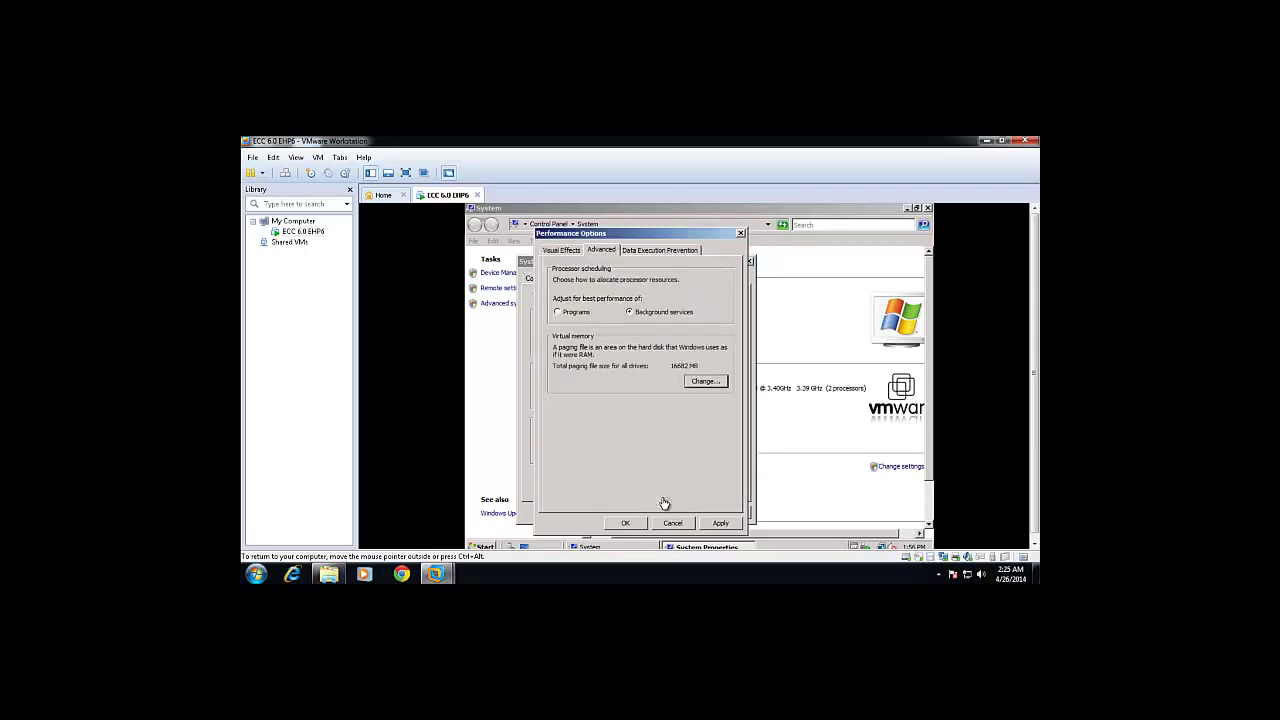
{"action": "left_click", "coordinate": [720, 524]}
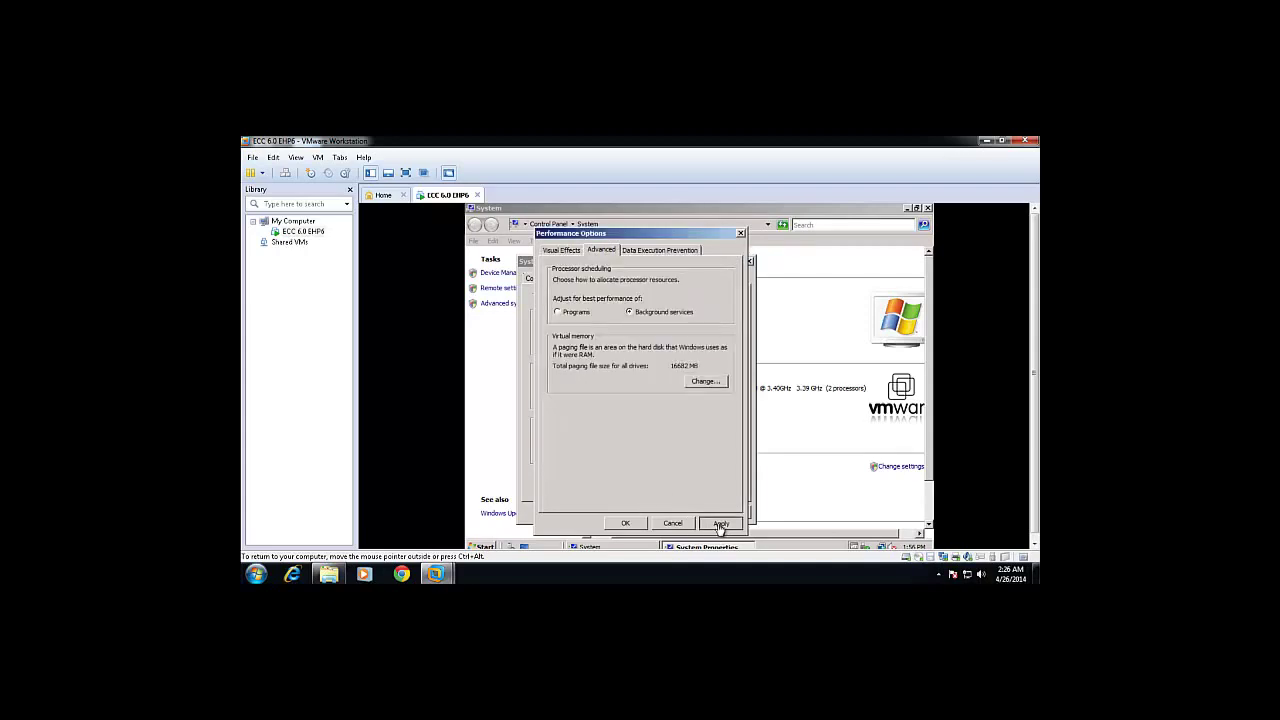
{"action": "left_click", "coordinate": [626, 524]}
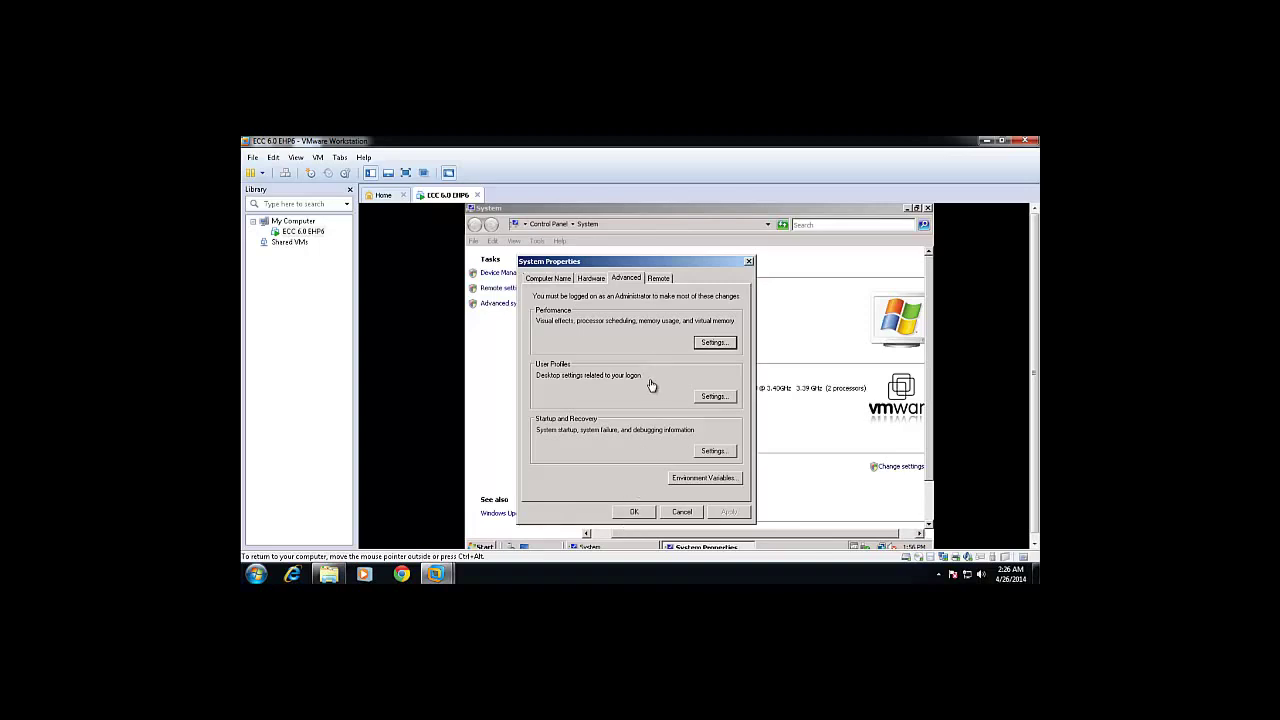
Replace the computer name with eccehp6 in the Computer Name/Domain Changes dialog.
{"action": "left_click", "coordinate": [555, 280]}
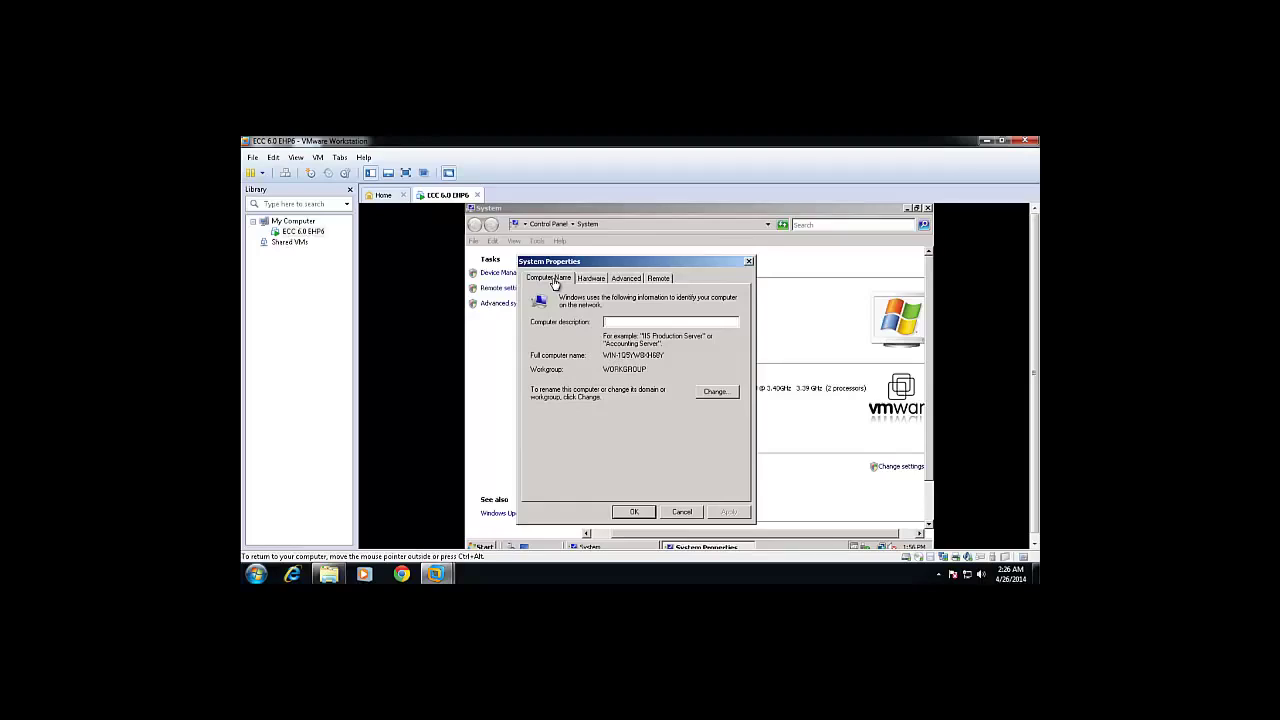
{"action": "left_click", "coordinate": [714, 392]}
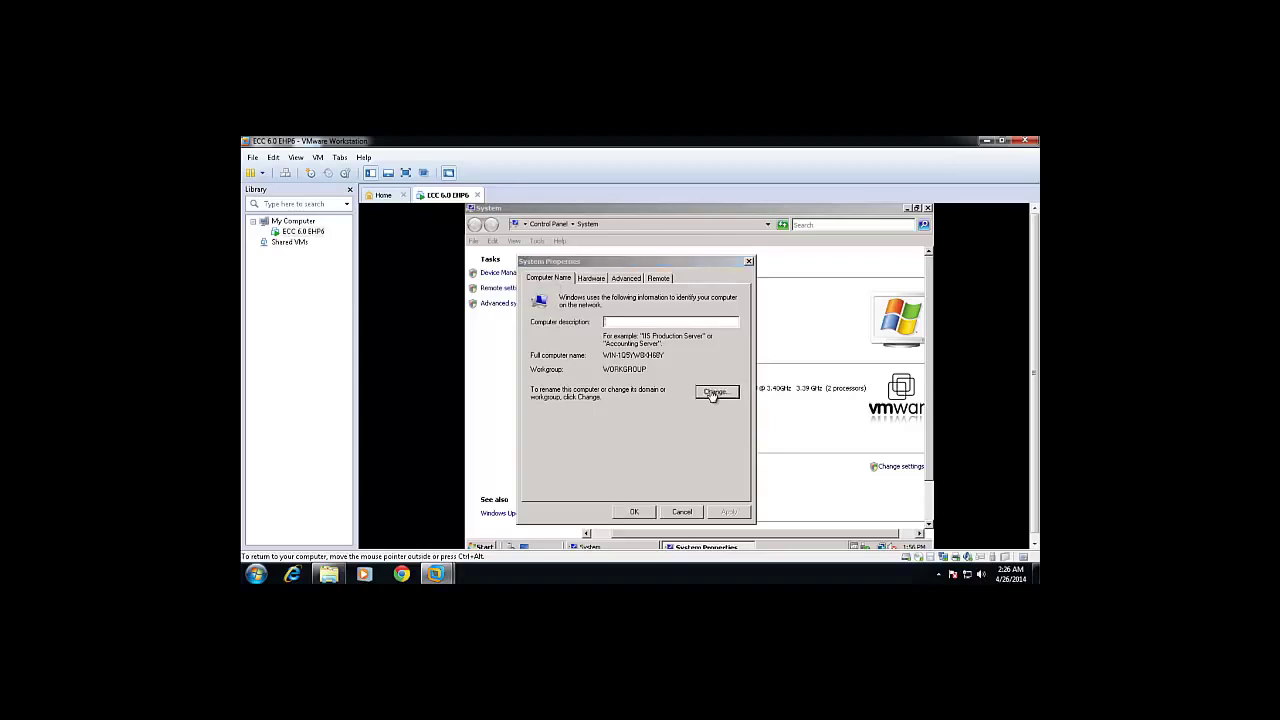
{"action": "double_click", "coordinate": [609, 347]}
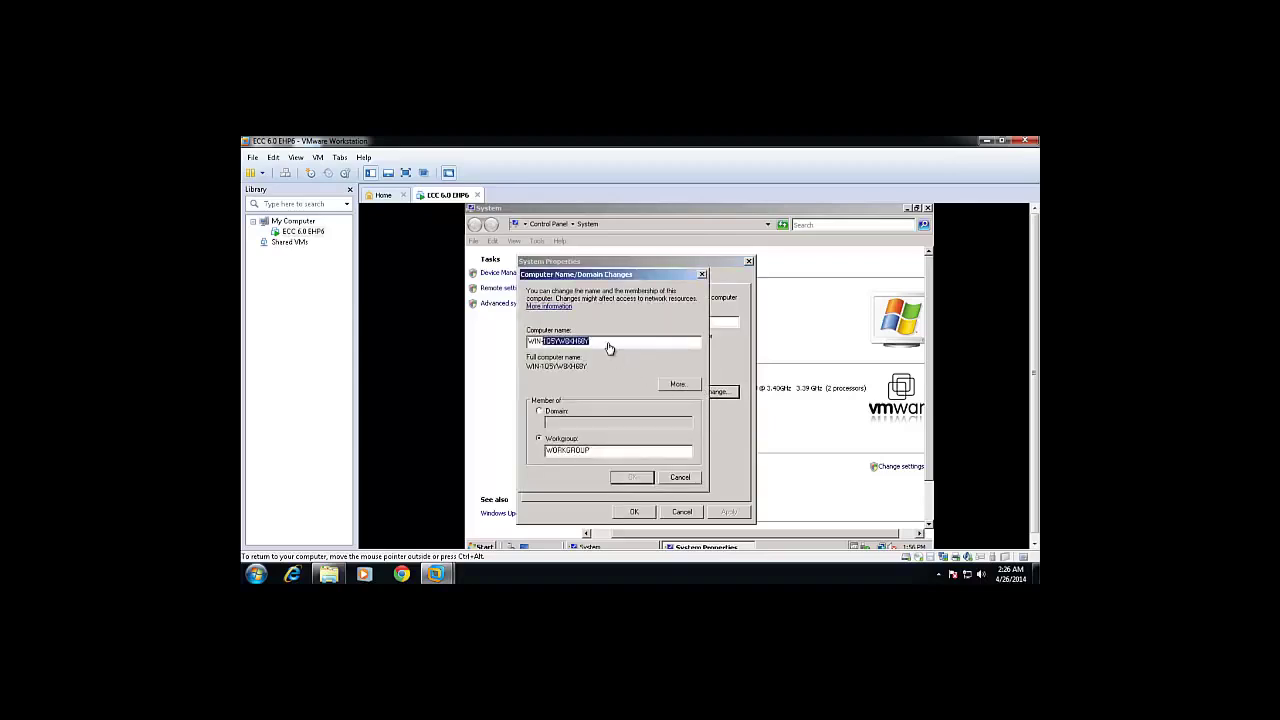
{"action": "key", "text": "BackSpace"}
{"action": "key", "text": "BackSpace"}
{"action": "key", "text": "BackSpace"}
{"action": "key", "text": "BackSpace"}
{"action": "key", "text": "BackSpace"}
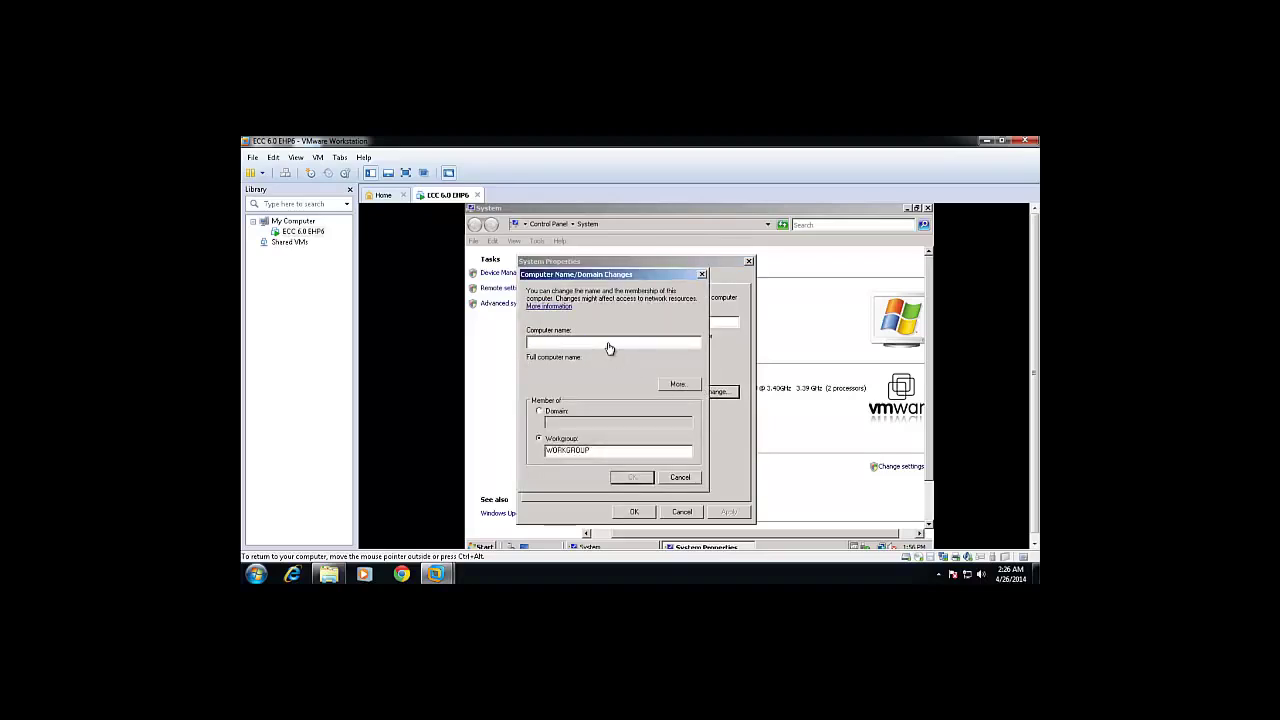
{"action": "type", "text": "eccehp6"}
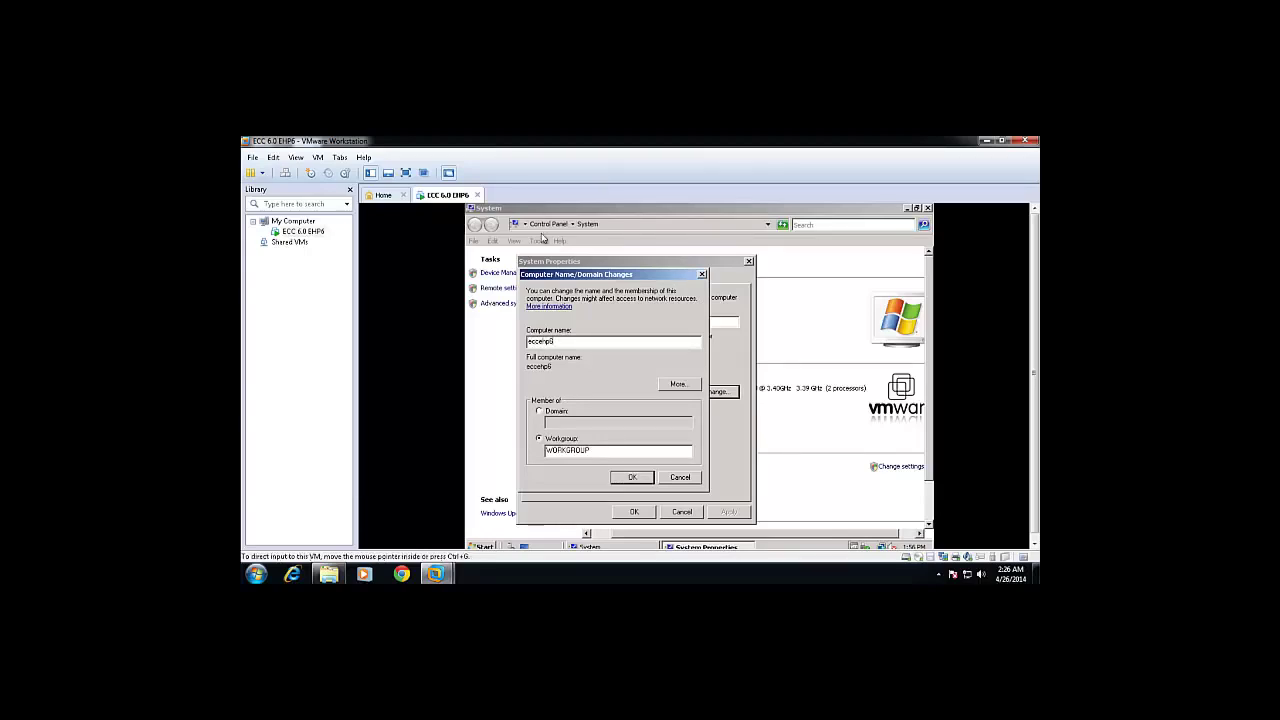
Set the primary DNS suffix to itl.net.
{"action": "left_click", "coordinate": [677, 385]}
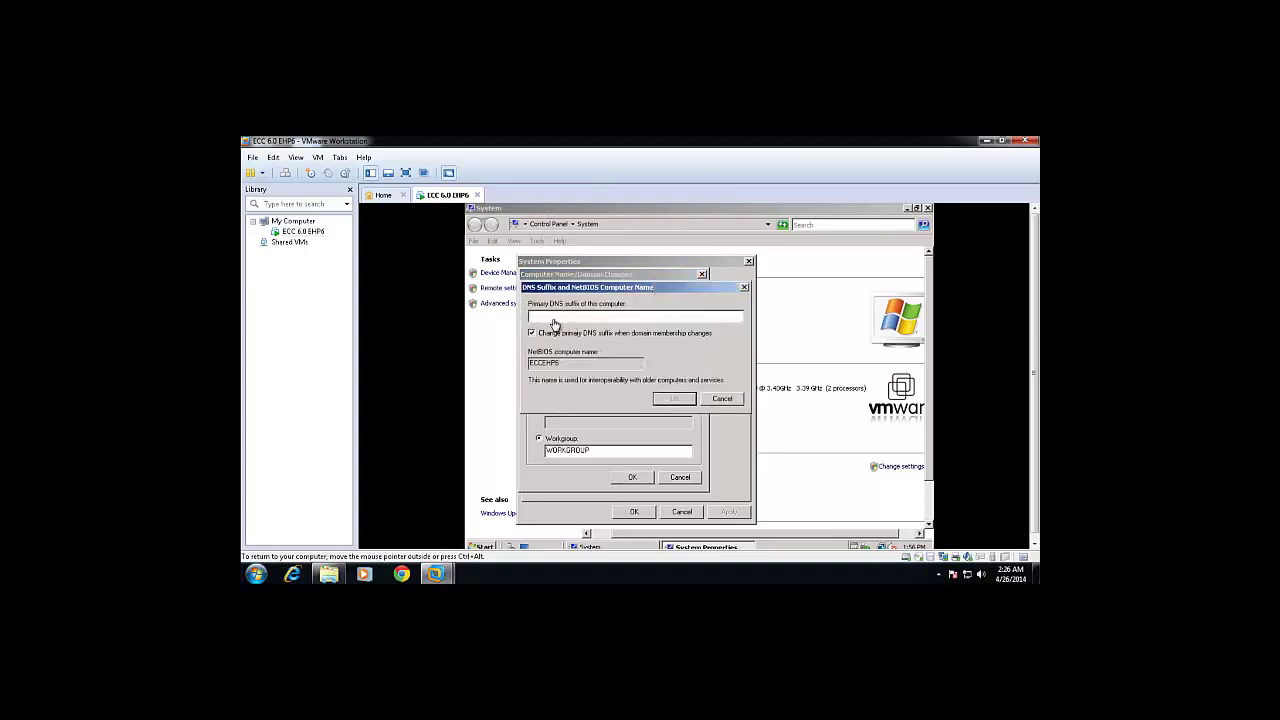
{"action": "left_click", "coordinate": [555, 320]}
{"action": "type", "text": "l.net"}
{"action": "left_click", "coordinate": [672, 400]}
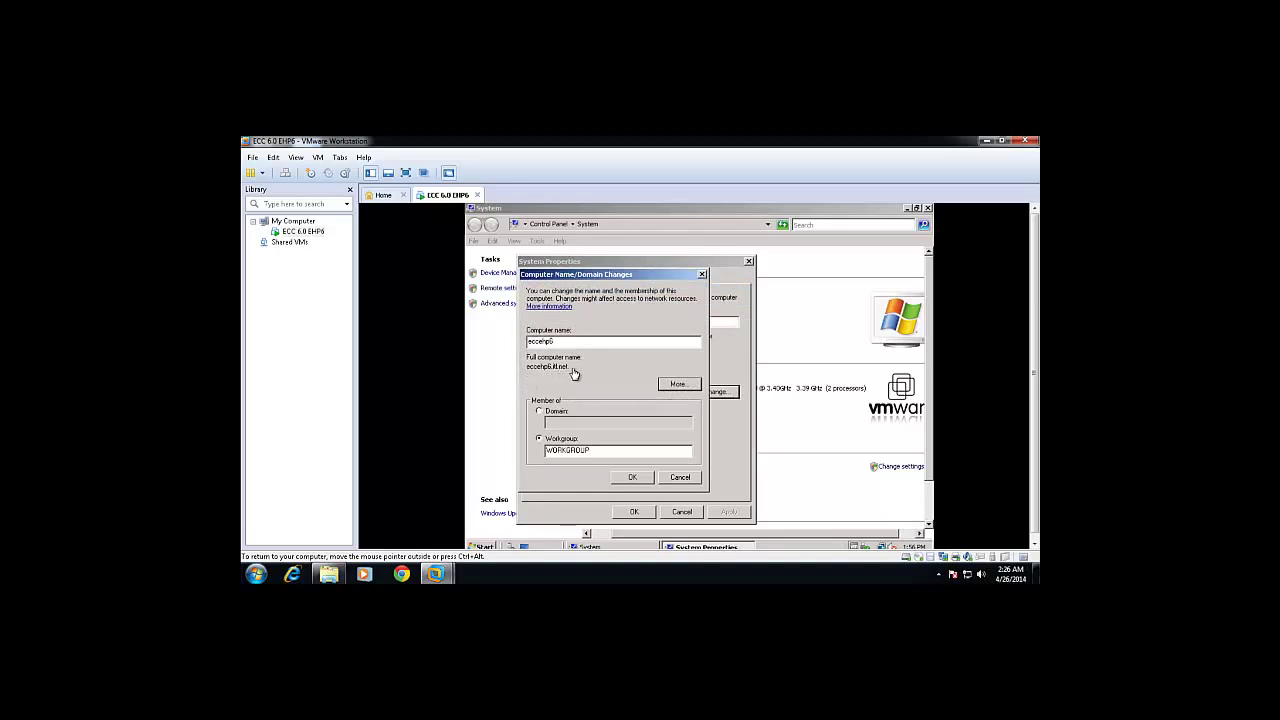
Confirm the computer name change, close System Properties and restart the server.
{"action": "left_click", "coordinate": [632, 484]}
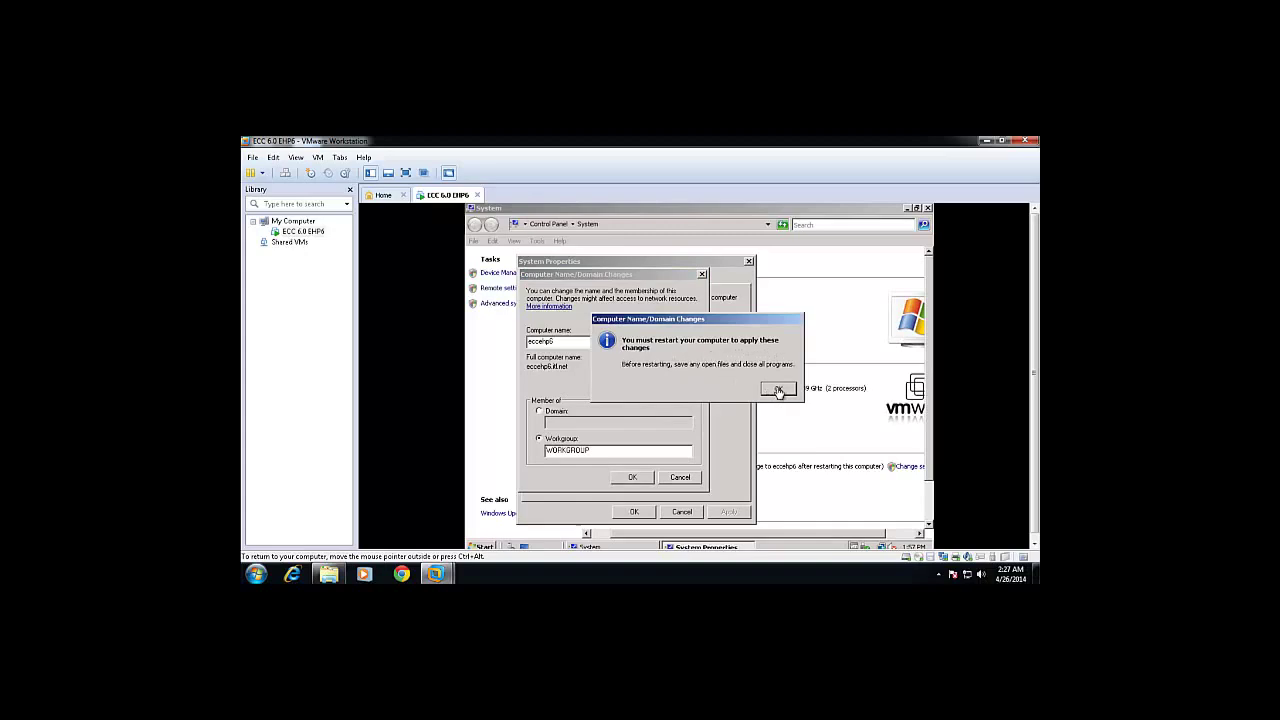
{"action": "left_click", "coordinate": [778, 388]}
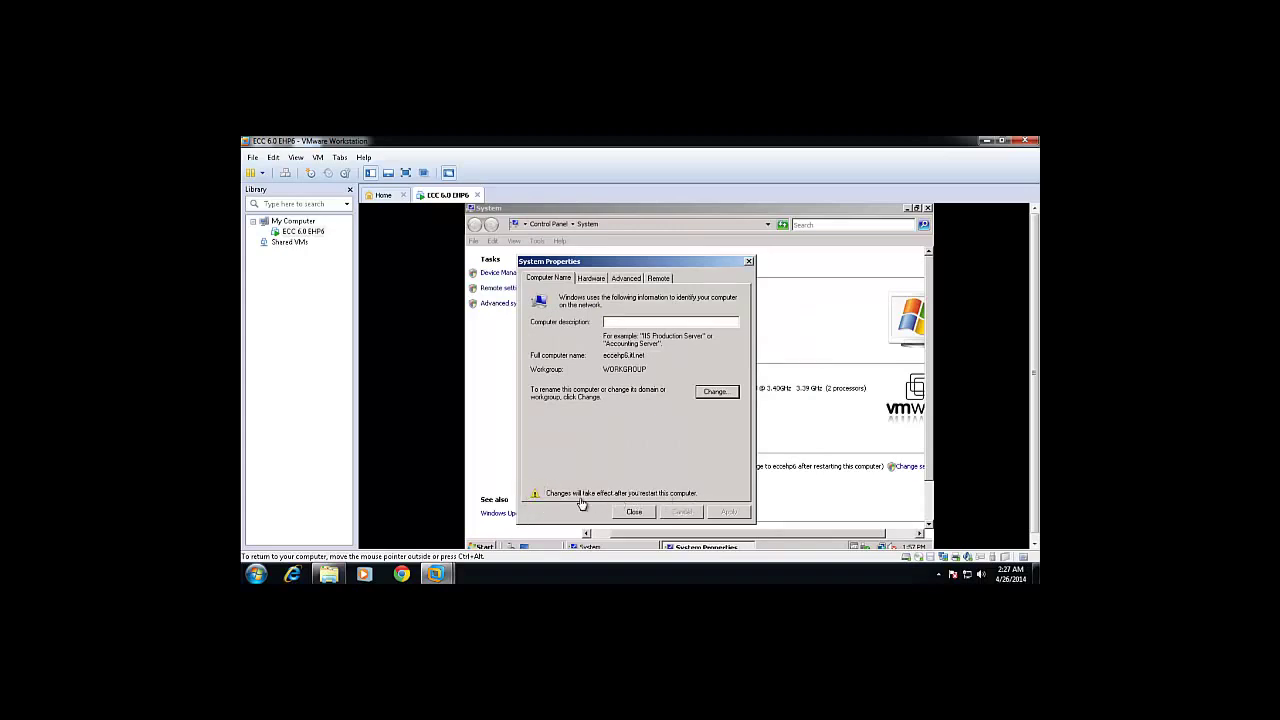
{"action": "left_click", "coordinate": [630, 514]}
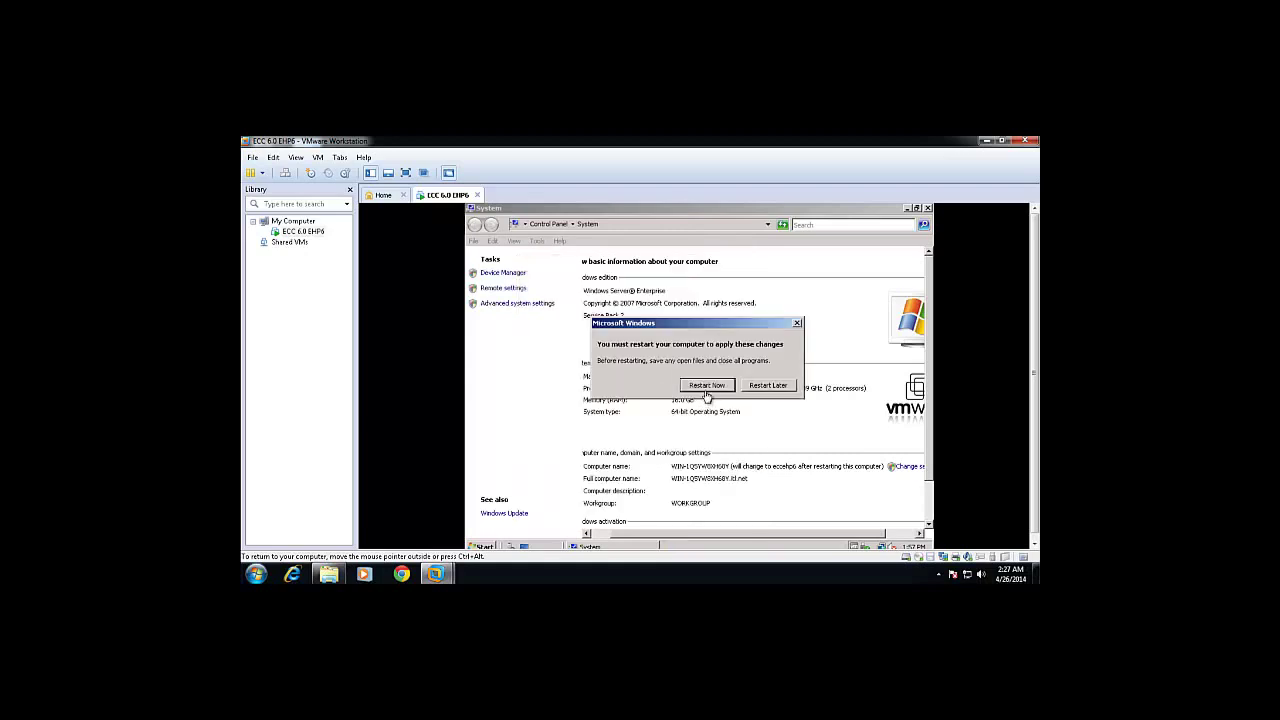
{"action": "left_click", "coordinate": [705, 389]}
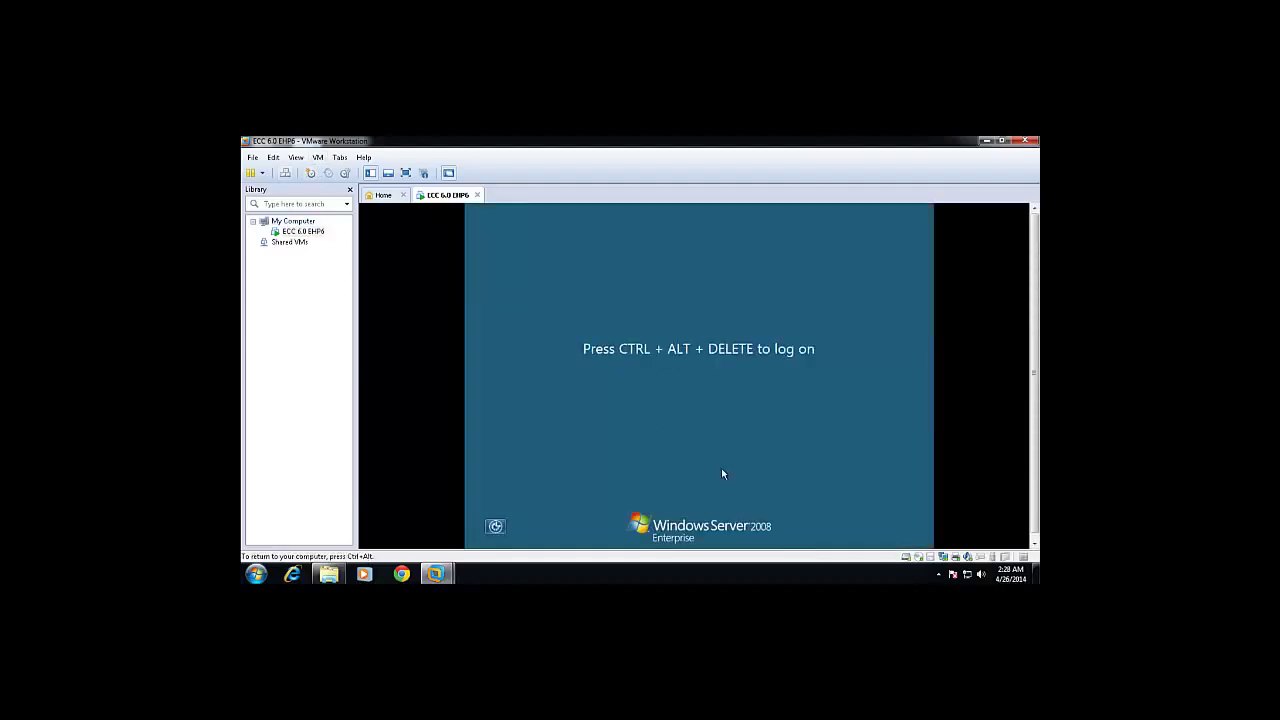
Send Ctrl+Alt+Del and log on as Administrator with the account password.
{"action": "key", "text": "ctrl+alt+Insert"}
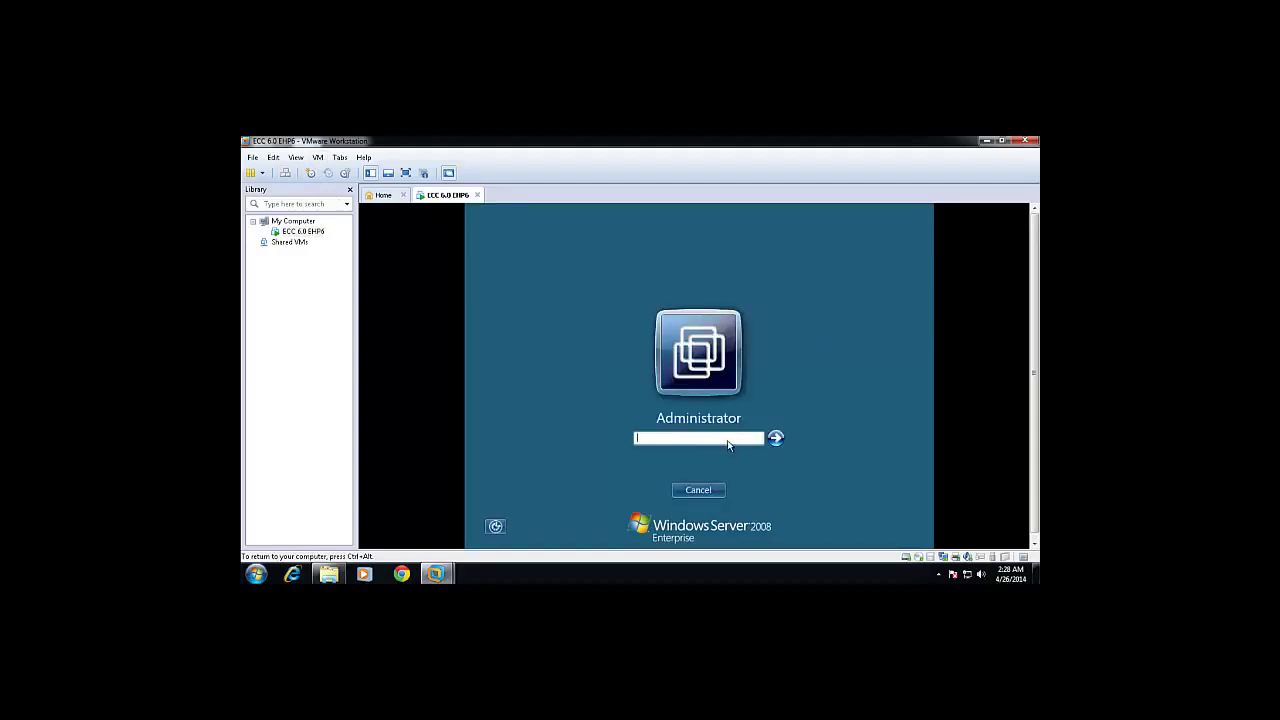
{"action": "key", "text": "Return"}
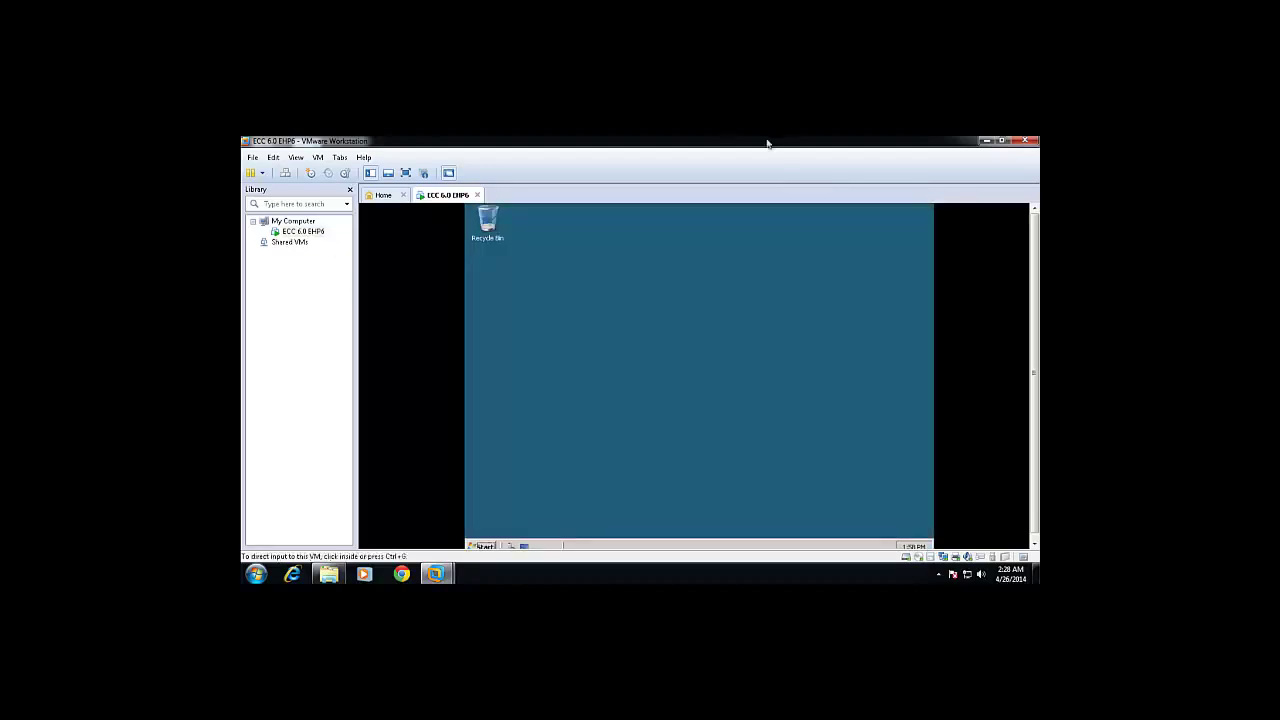
Run hostname in a Command Prompt to check the server's name is eccehp6.
{"action": "left_click", "coordinate": [486, 547]}
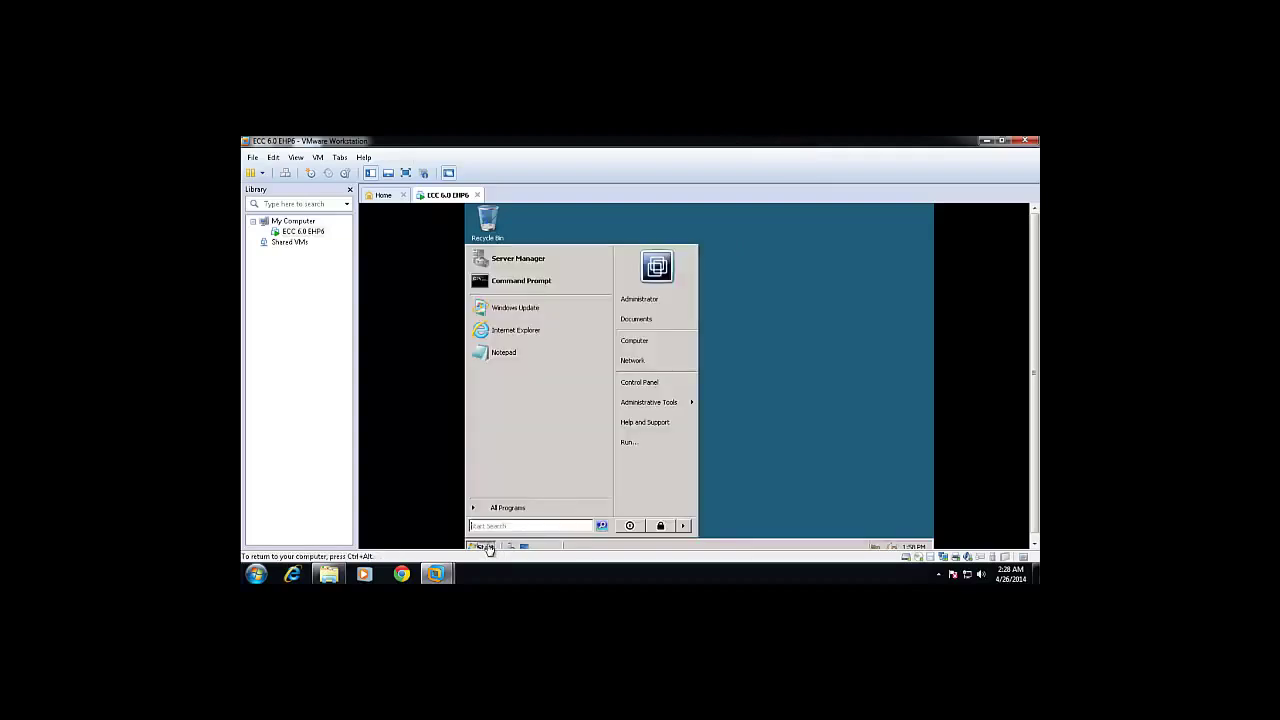
{"action": "left_click", "coordinate": [511, 283]}
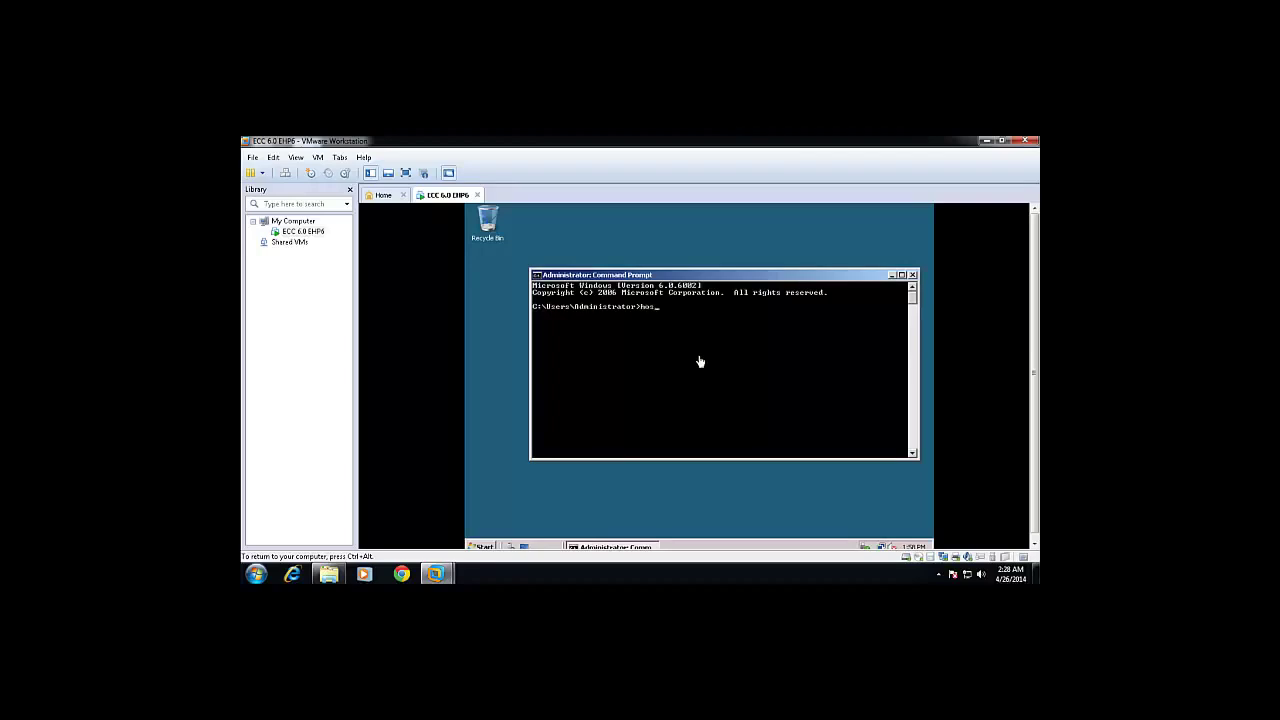
{"action": "type", "text": "hostname"}
{"action": "key", "text": "Return"}
Open Computer's System properties to confirm the full name eccehp6.itl.net.
{"action": "left_click", "coordinate": [487, 546]}
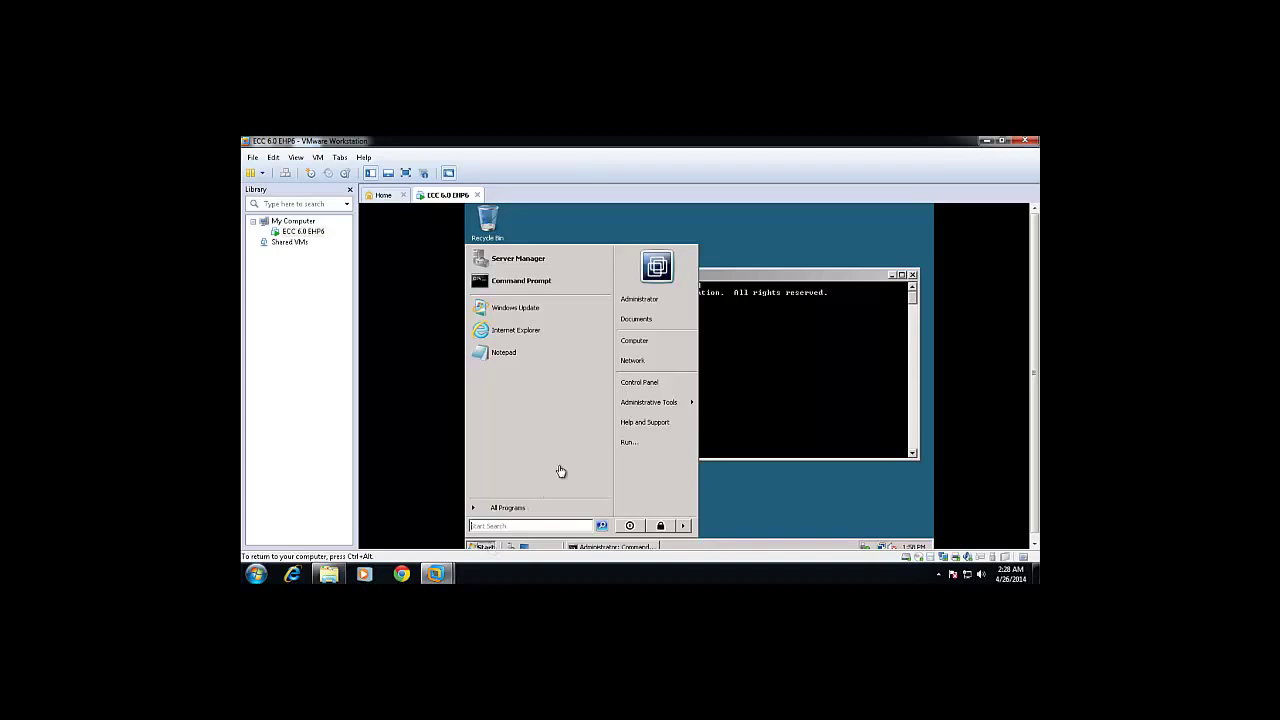
{"action": "right_click", "coordinate": [641, 346]}
{"action": "left_click", "coordinate": [667, 441]}
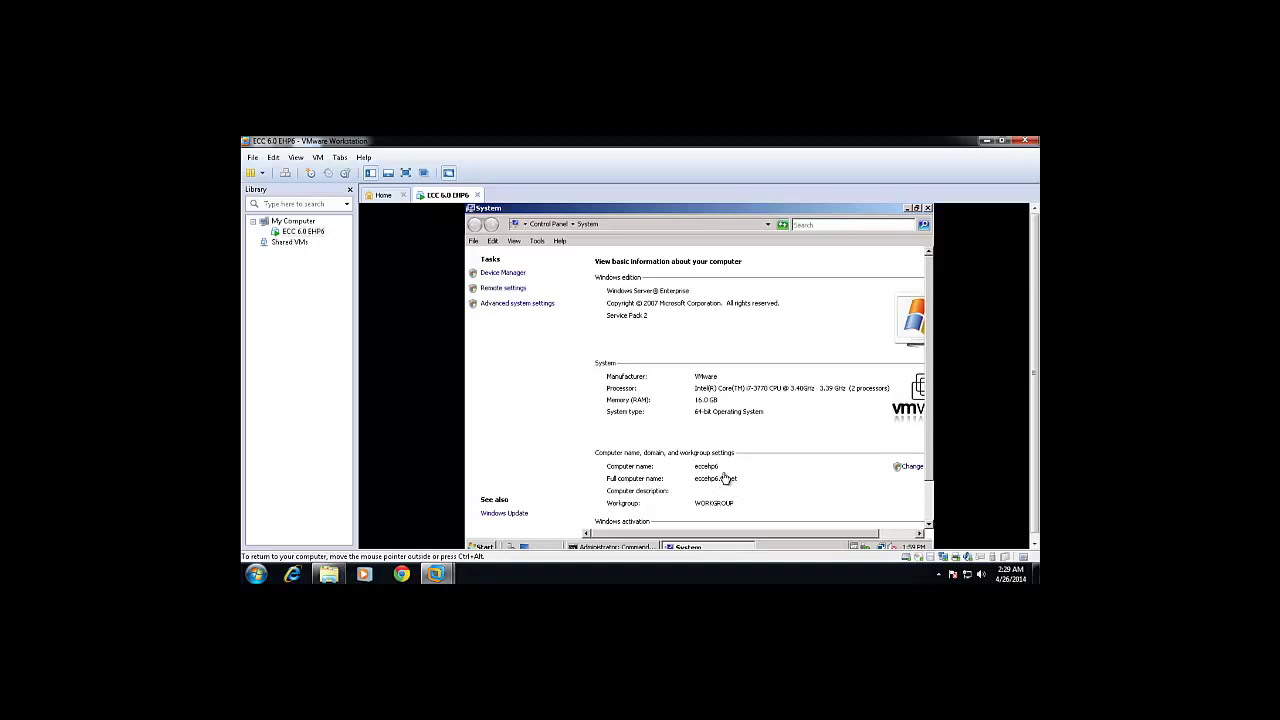
Review the 25000 MB paging file in Performance Options, then close all system windows.
{"action": "left_click", "coordinate": [520, 304]}
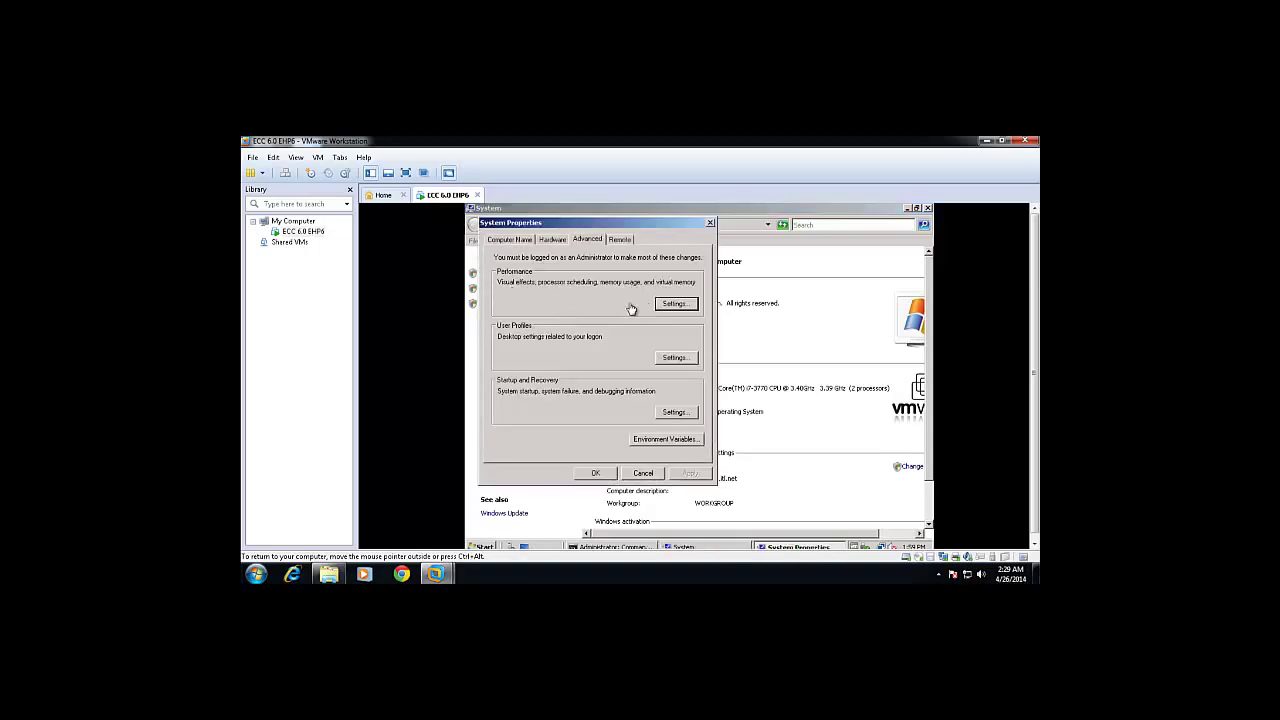
{"action": "left_click", "coordinate": [675, 304]}
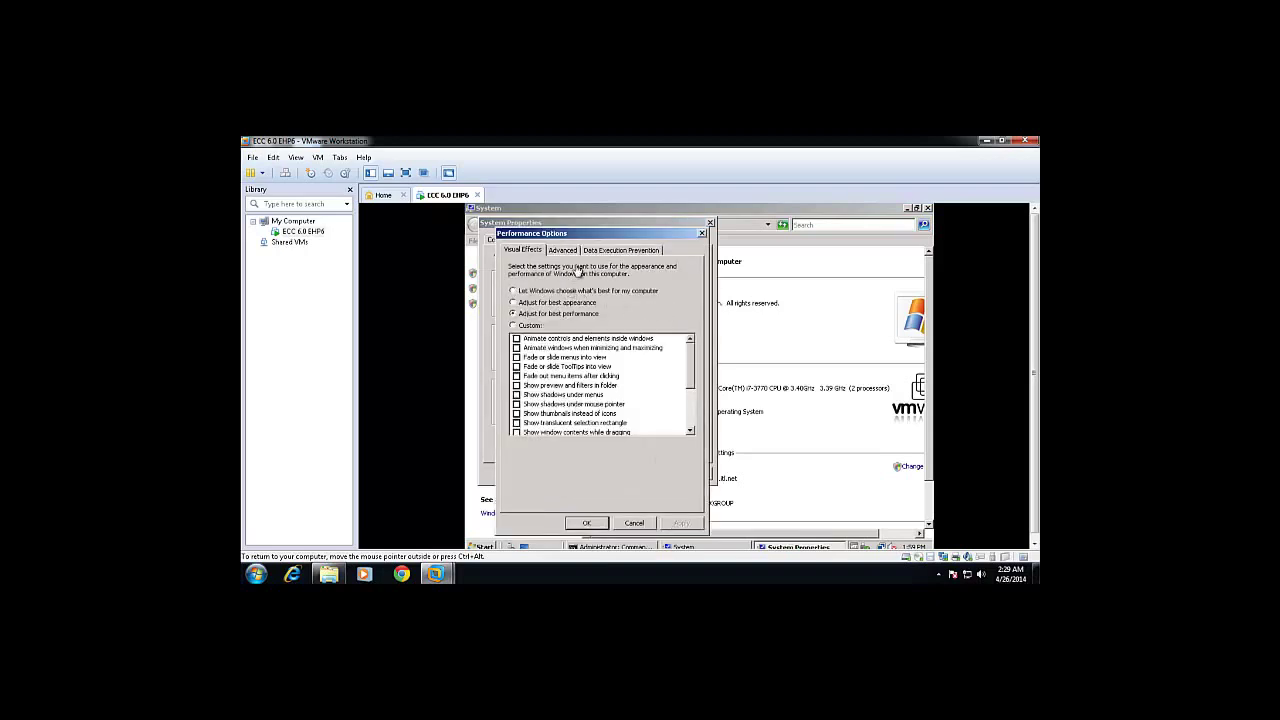
{"action": "left_click", "coordinate": [568, 252]}
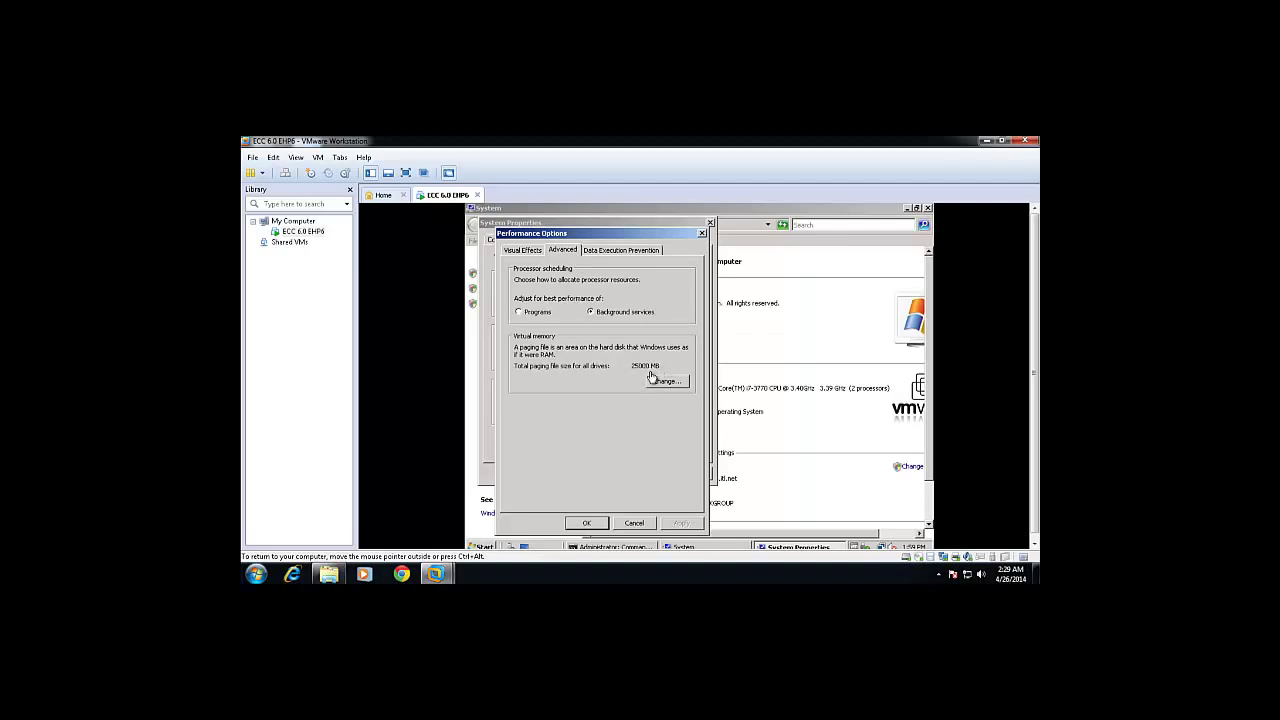
{"action": "left_click", "coordinate": [587, 523]}
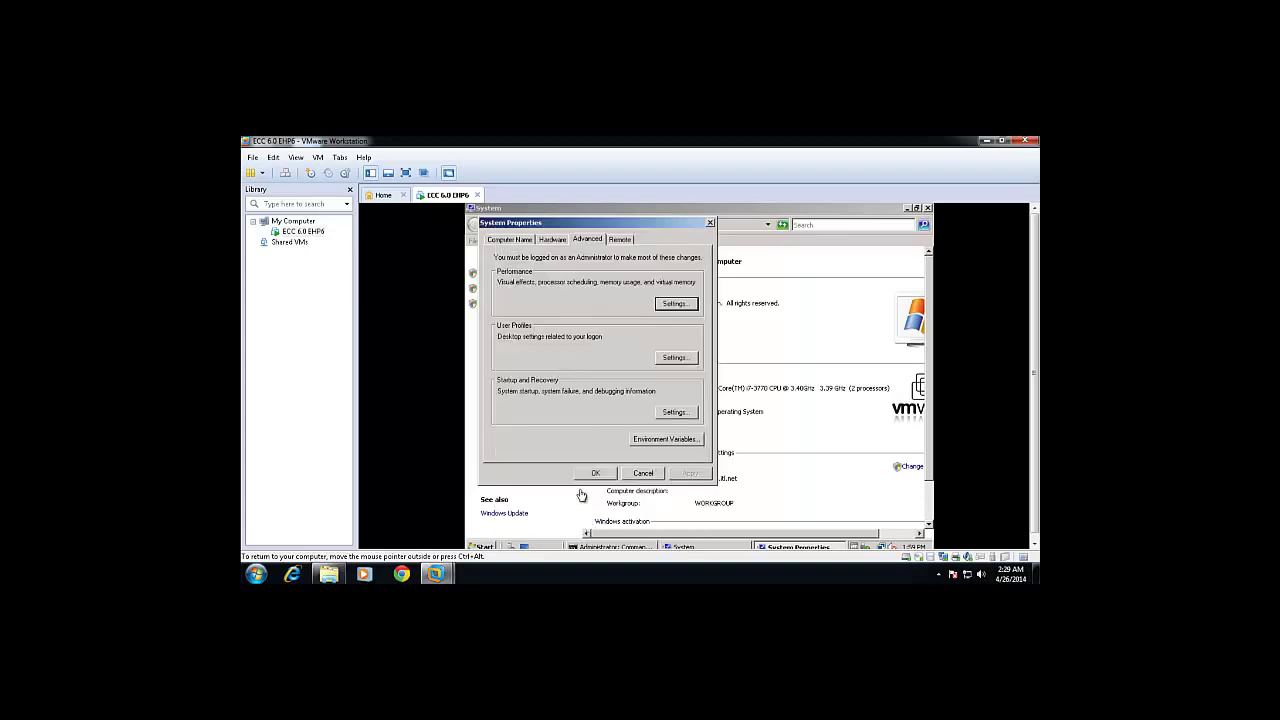
{"action": "left_click", "coordinate": [592, 475]}
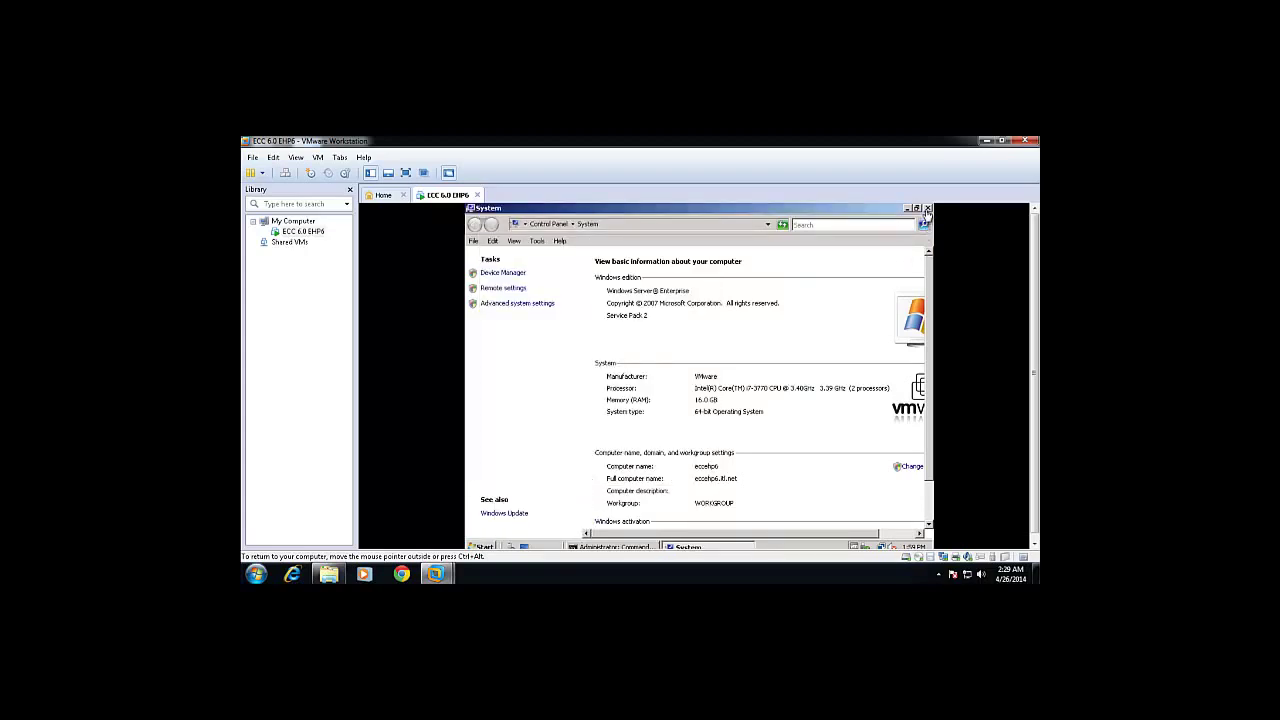
{"action": "left_click", "coordinate": [927, 209]}
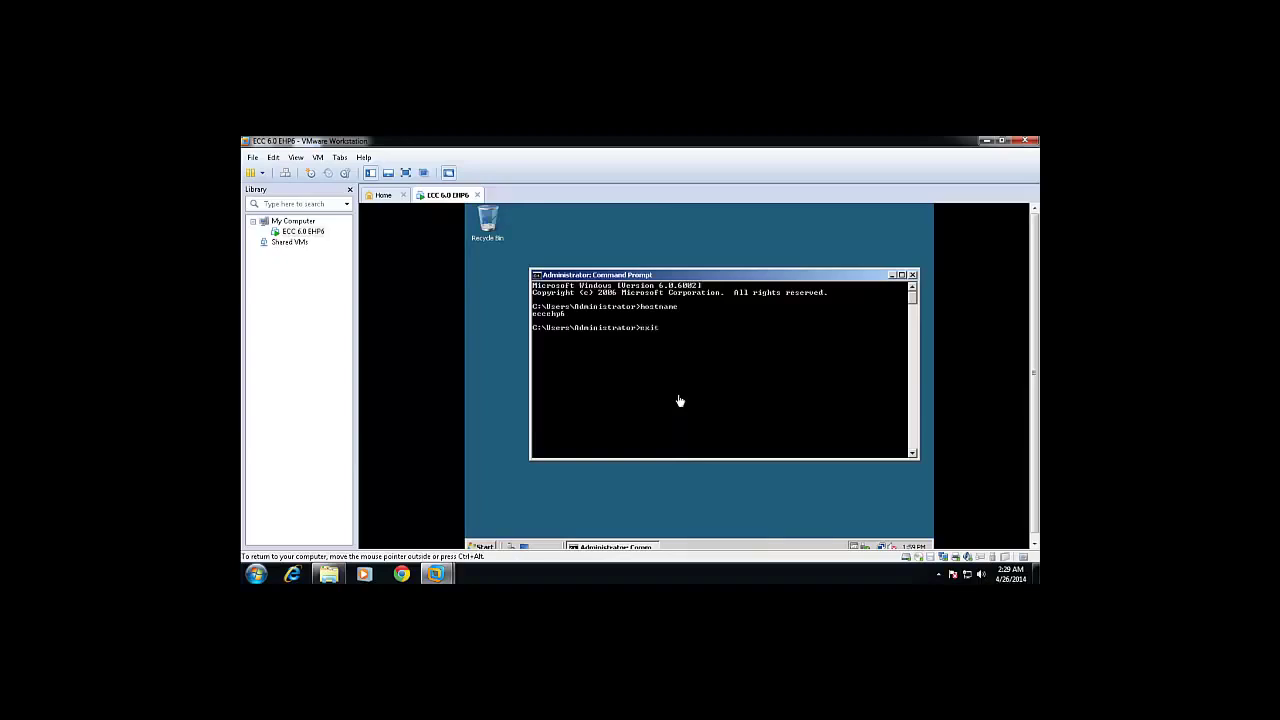
Run ipconfig in a new guest Command Prompt, showing IPv4 192.168.133.128 and gateway 192.168.133.2.
{"action": "key", "text": "Return"}
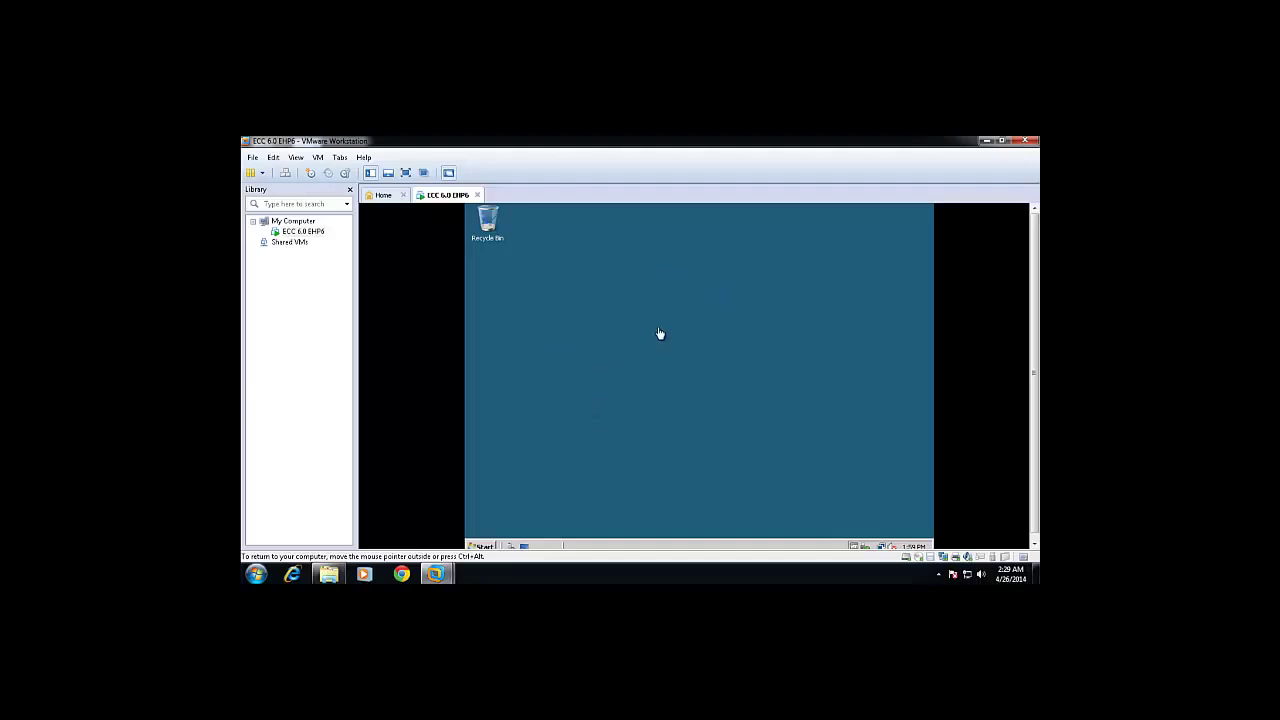
{"action": "left_click", "coordinate": [484, 547]}
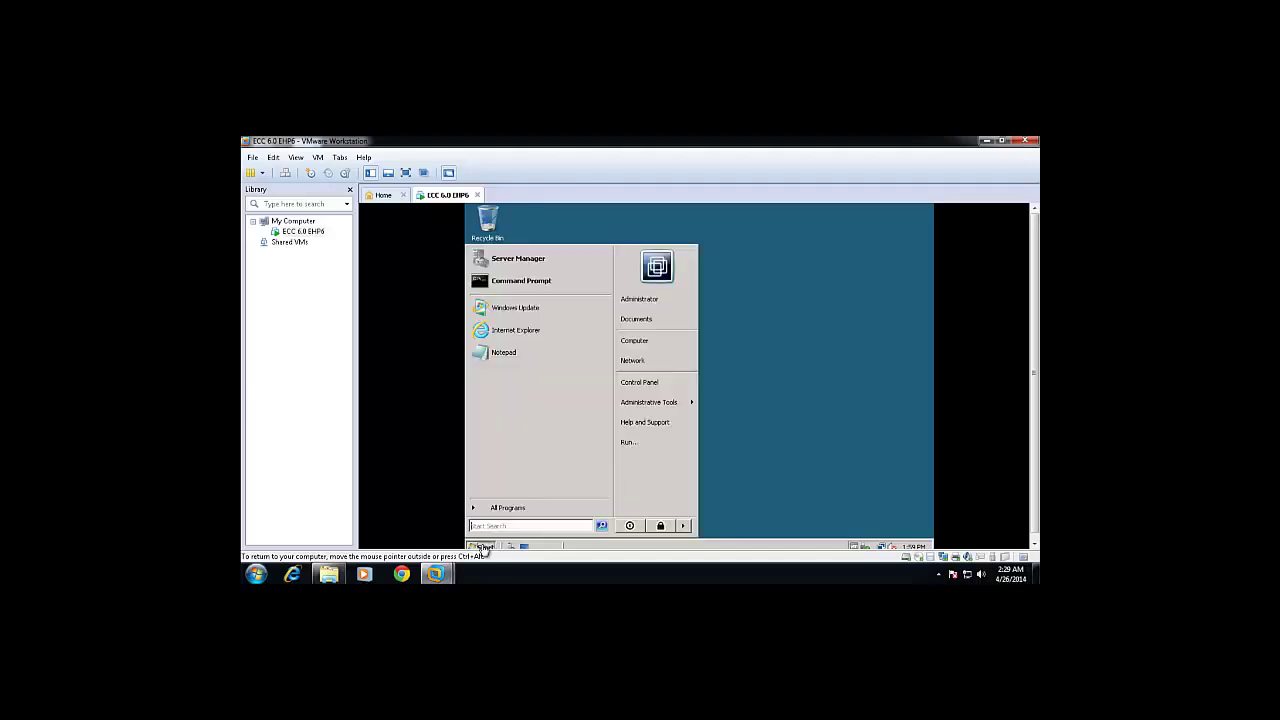
{"action": "left_click", "coordinate": [521, 284]}
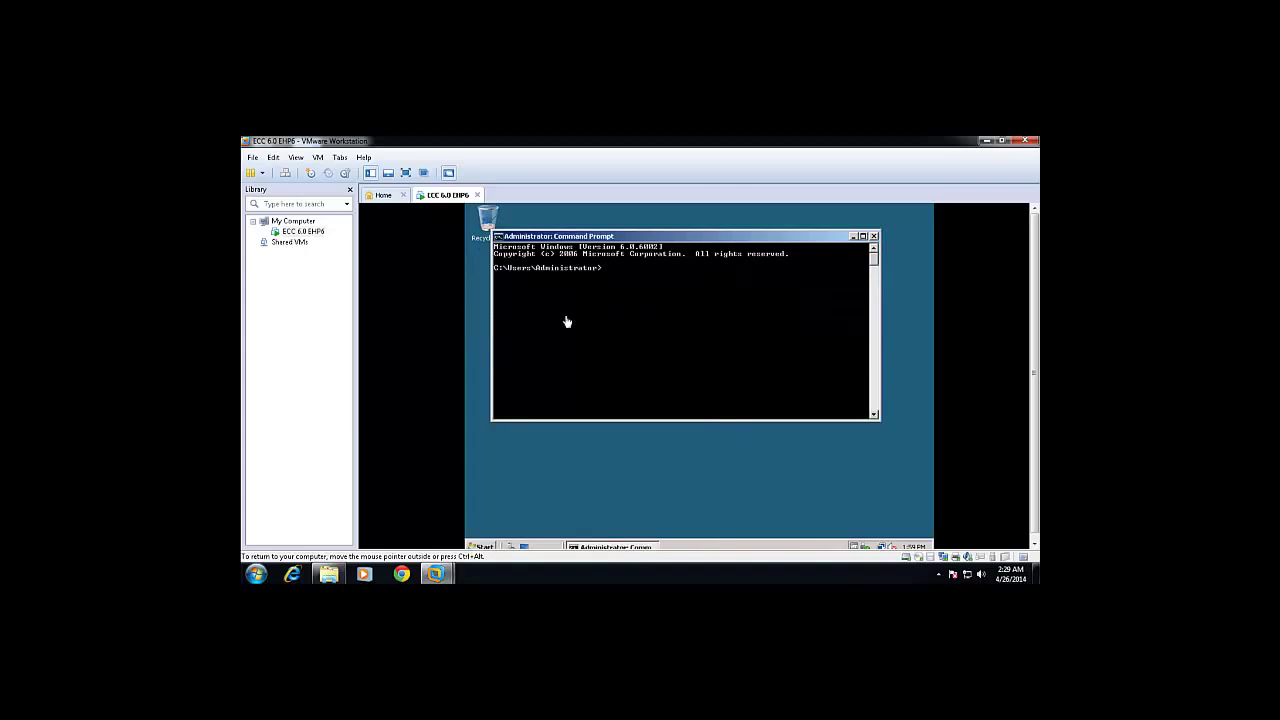
{"action": "type", "text": "ipconfig"}
{"action": "key", "text": "Return"}
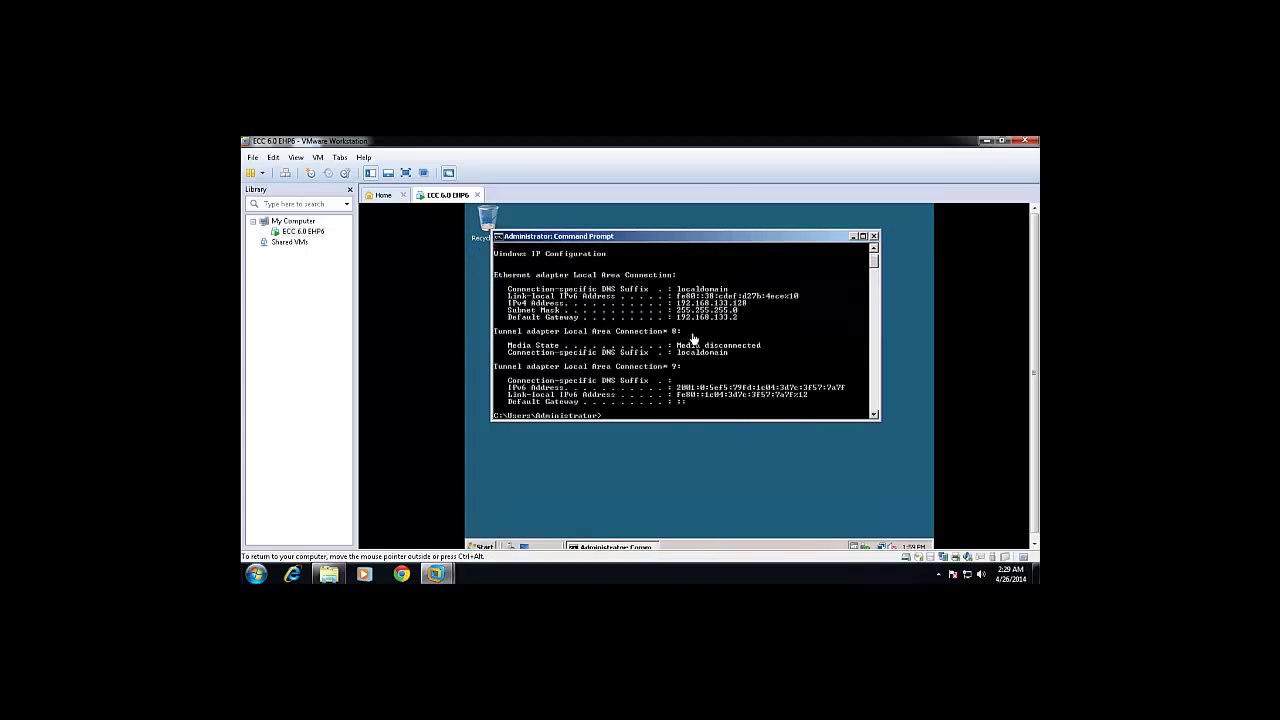
{"action": "scroll", "coordinate": [690, 338], "scroll_direction": "up", "scroll_amount": 1}
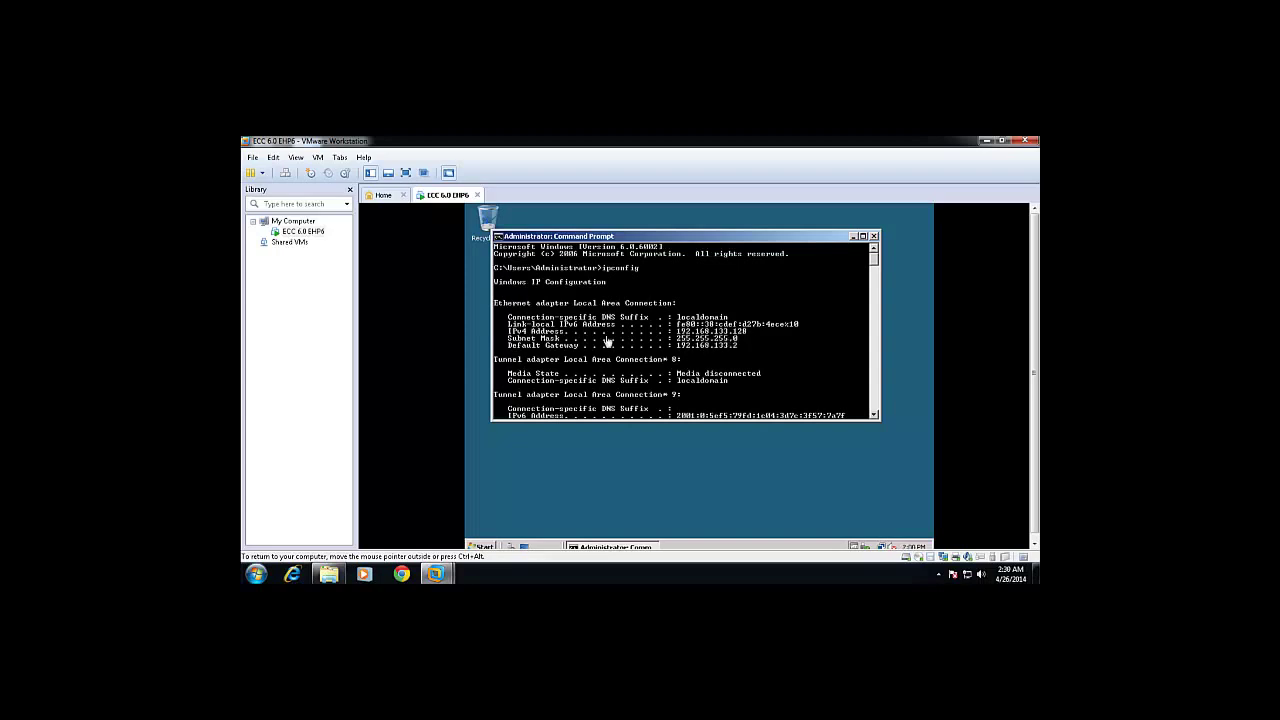
{"action": "left_click", "coordinate": [257, 573]}
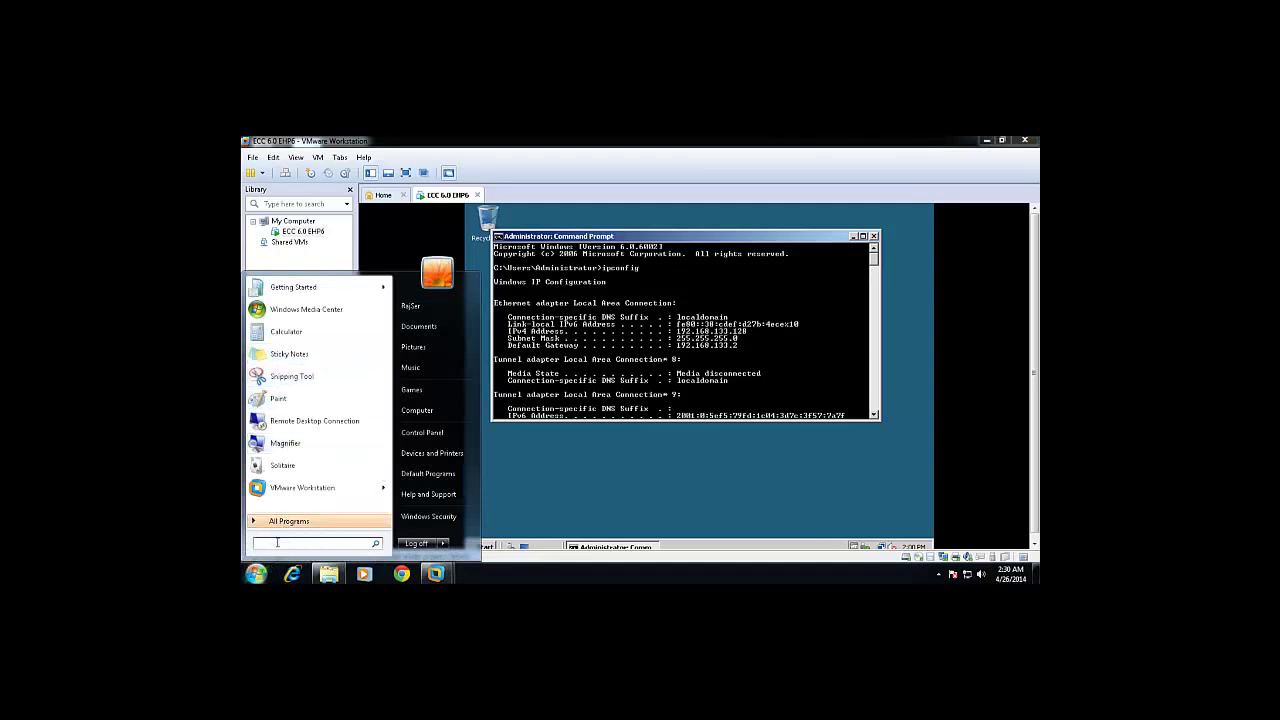
Launch cmd on the host and run ipconfig to view its network configuration.
{"action": "type", "text": "cmd"}
{"action": "key", "text": "Return"}
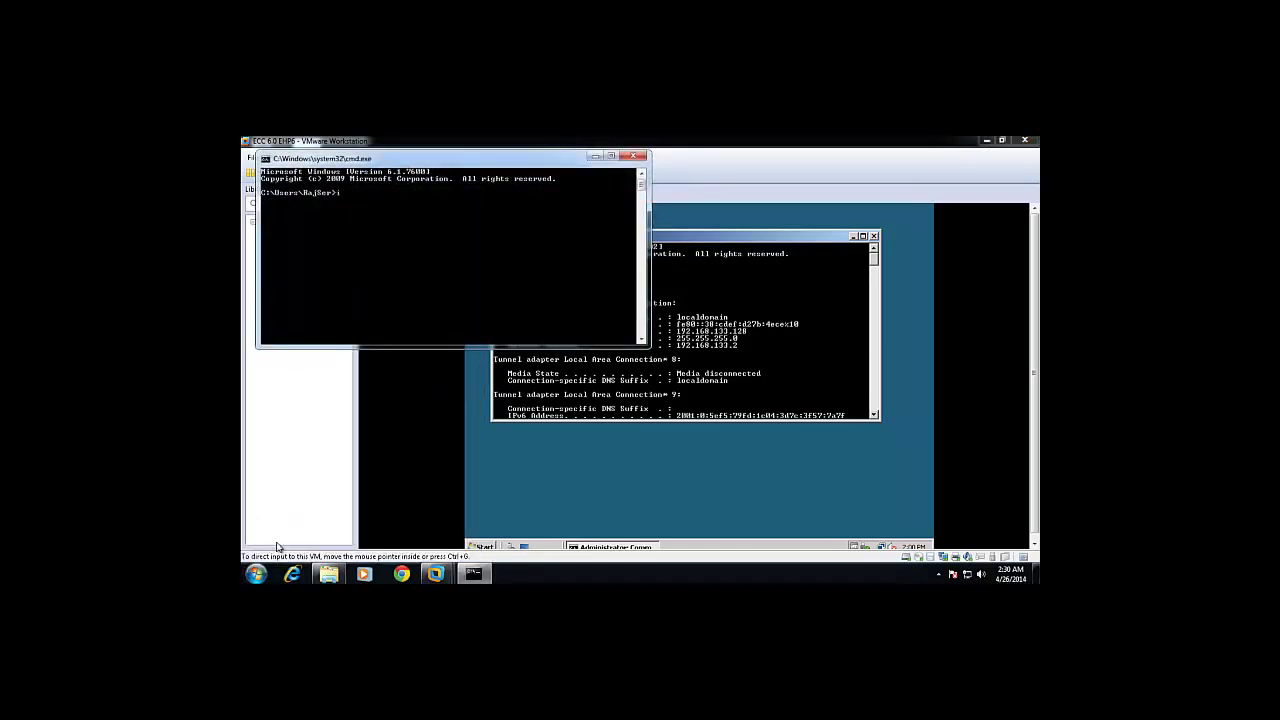
{"action": "key", "text": "Return"}
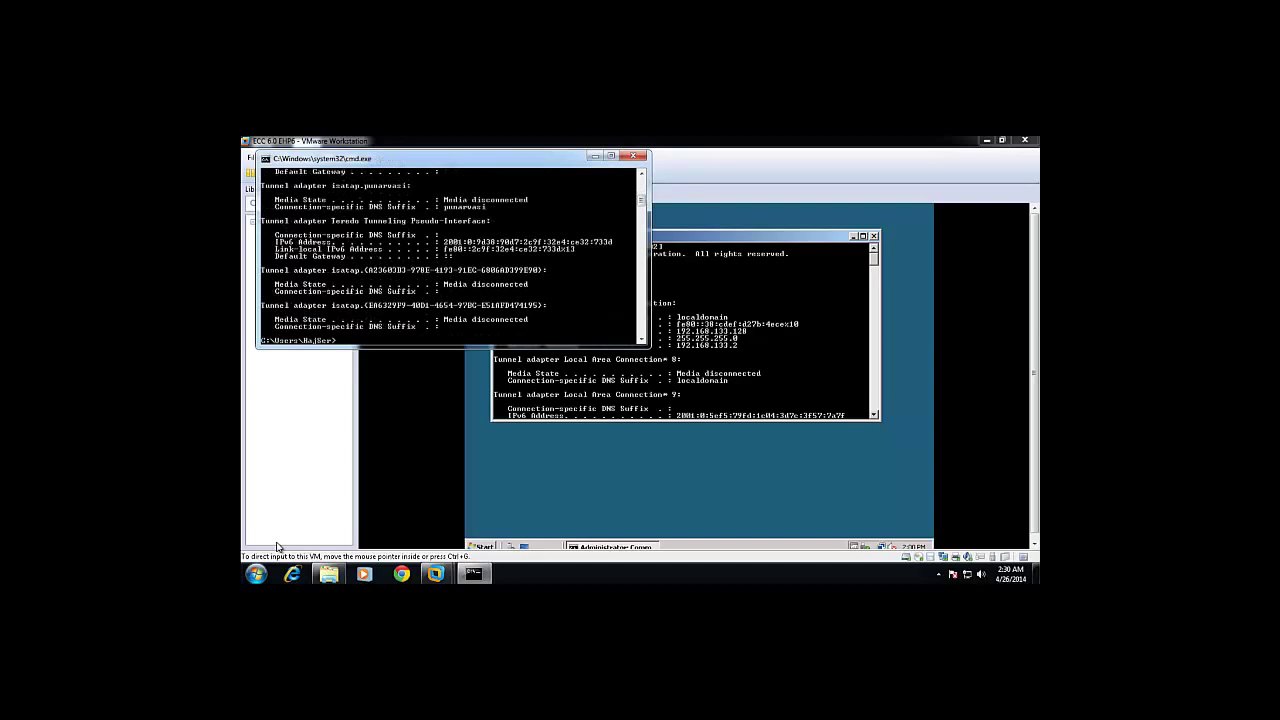
{"action": "scroll", "coordinate": [471, 286], "scroll_direction": "up", "scroll_amount": 1}
{"action": "scroll", "coordinate": [471, 286], "scroll_direction": "up", "scroll_amount": 8}
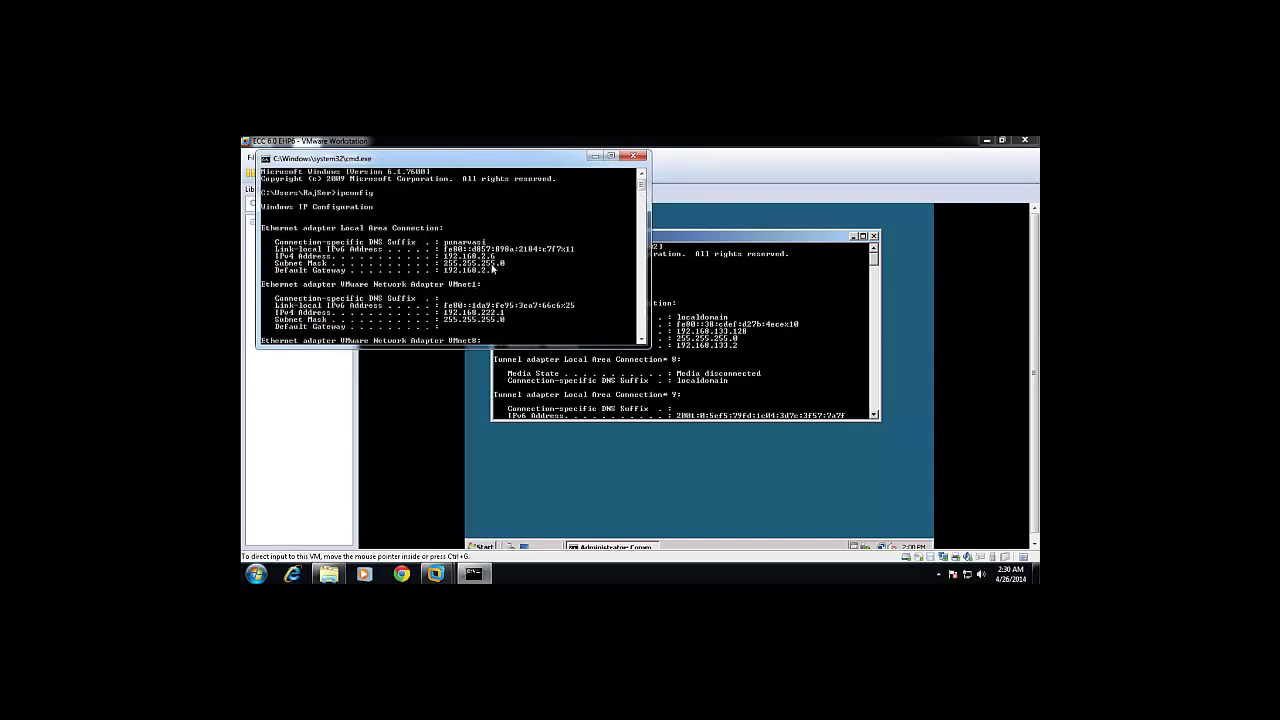
Bring the virtual machine window to the front and open its VM menu.
{"action": "left_click", "coordinate": [759, 405]}
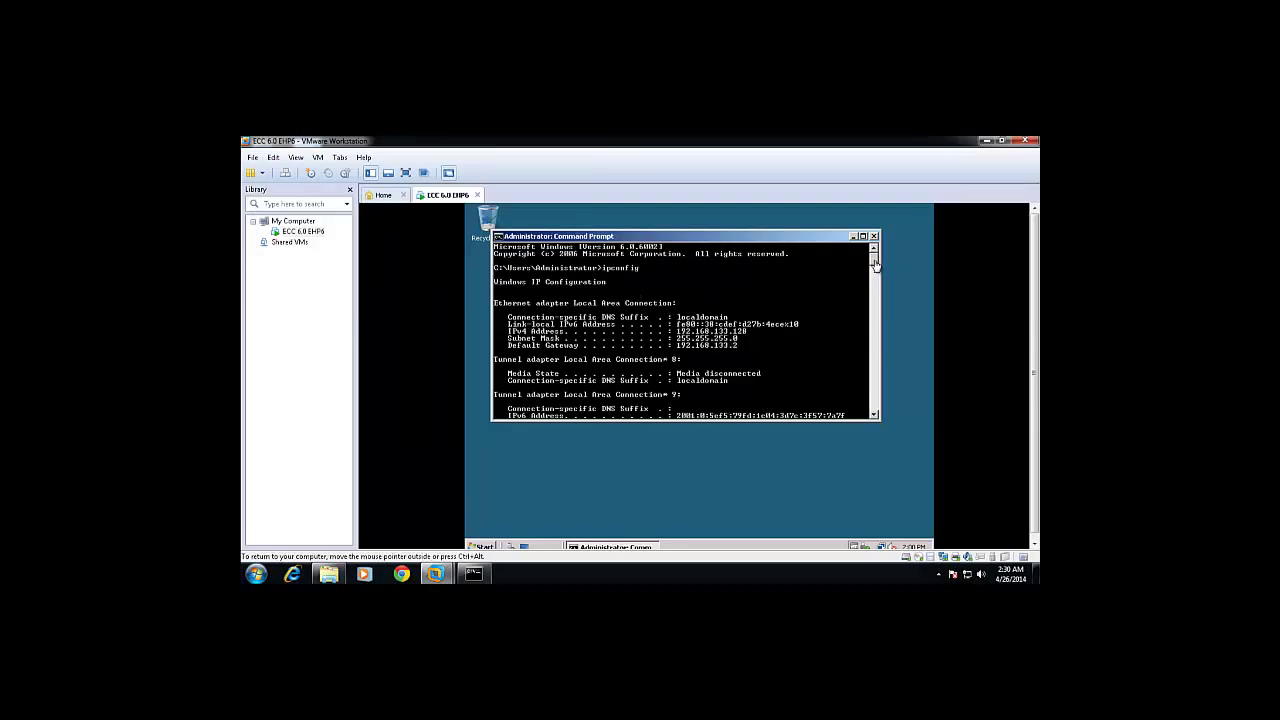
{"action": "mouse_move", "coordinate": [874, 262]}
{"action": "left_mouse_down"}
{"action": "mouse_move", "coordinate": [874, 289]}
{"action": "mouse_move", "coordinate": [878, 272]}
{"action": "left_mouse_up"}
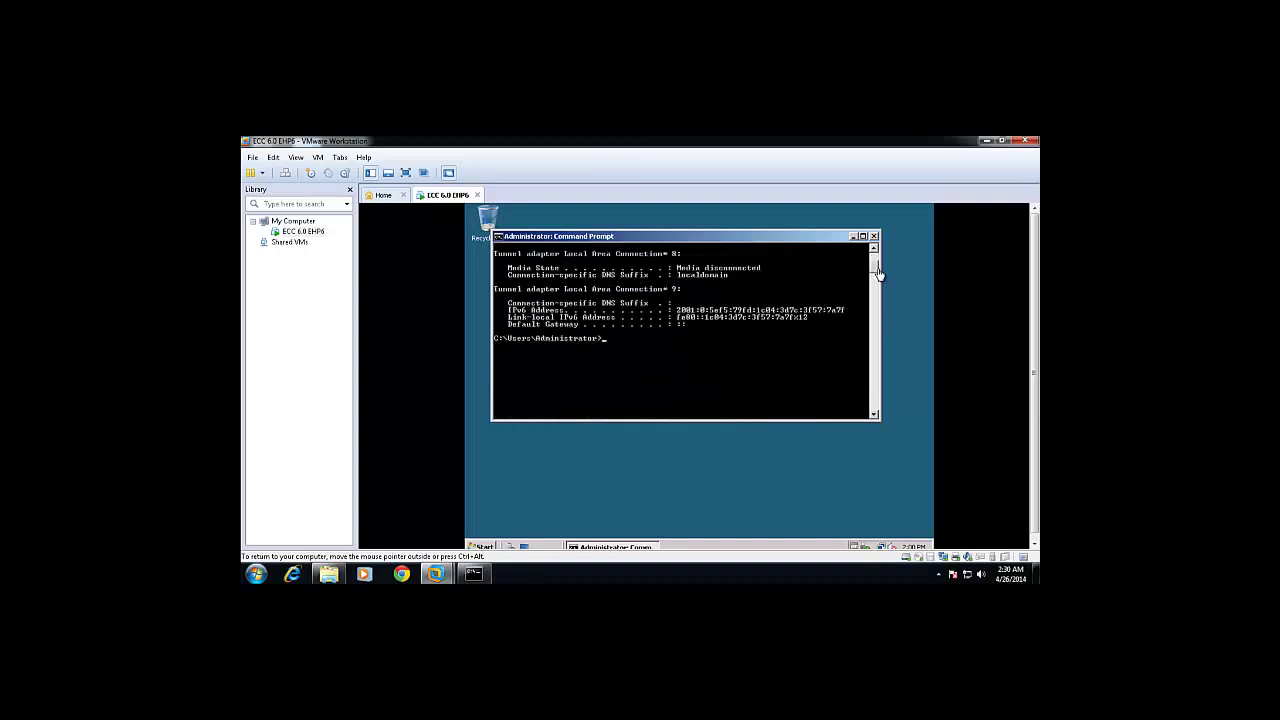
{"action": "left_click", "coordinate": [318, 157]}
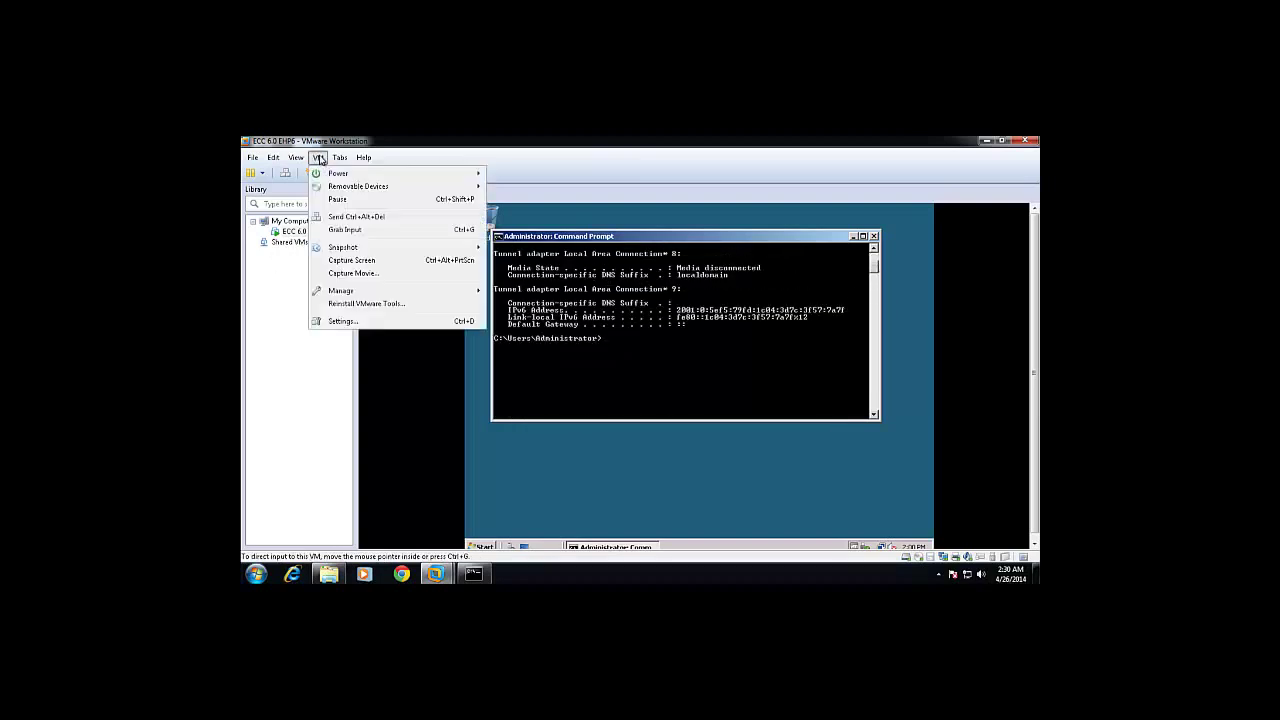
Switch the VM's network adapter to Bridged with physical connection state replicated.
{"action": "left_click", "coordinate": [345, 323]}
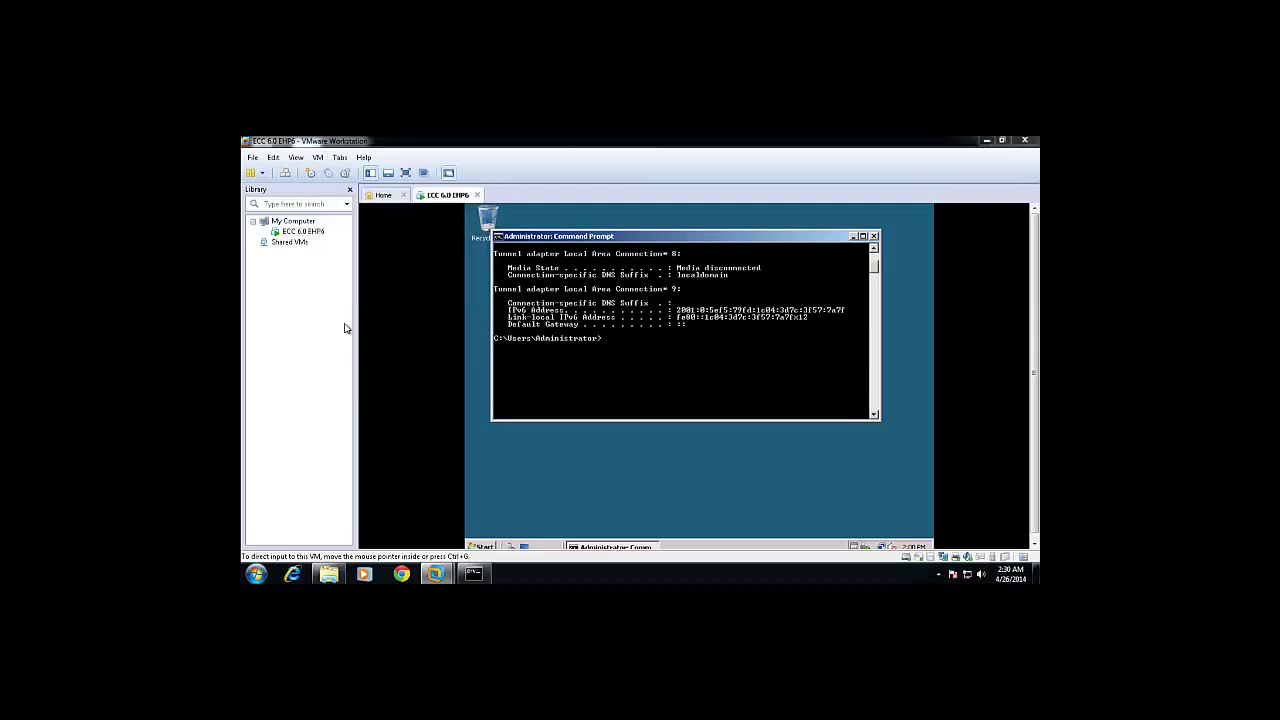
{"action": "left_click", "coordinate": [469, 287]}
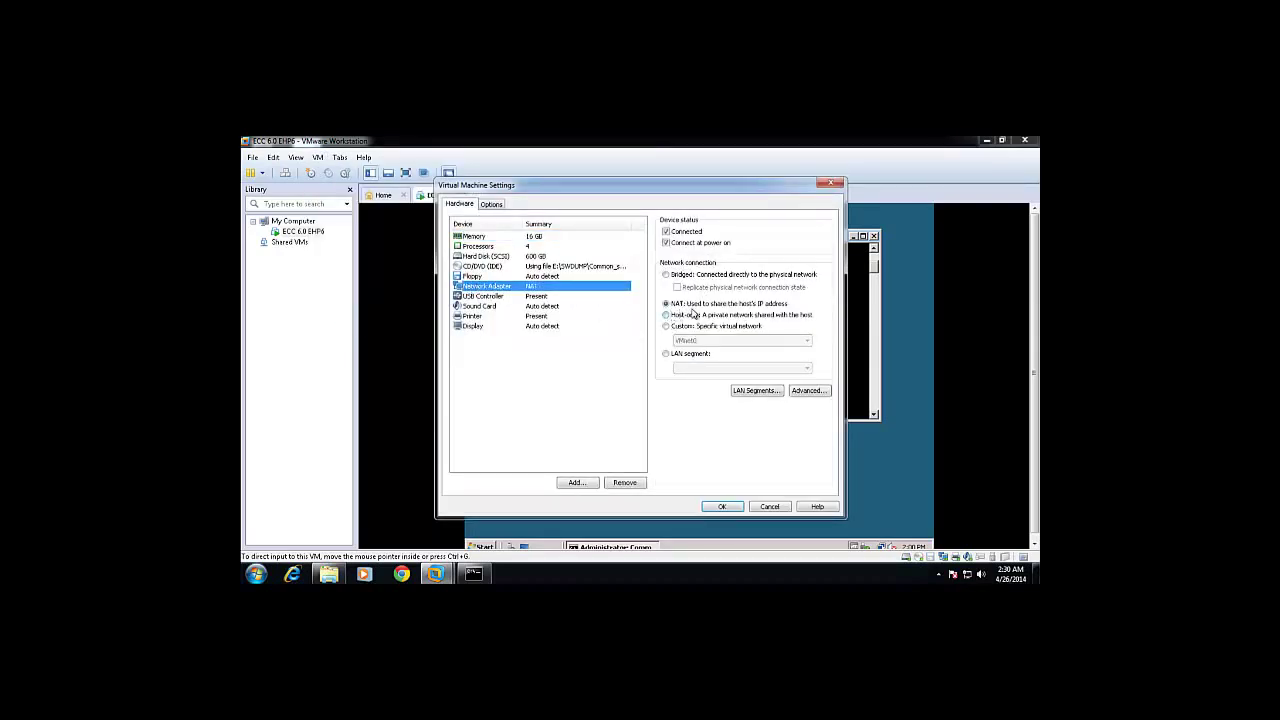
{"action": "left_click", "coordinate": [667, 275]}
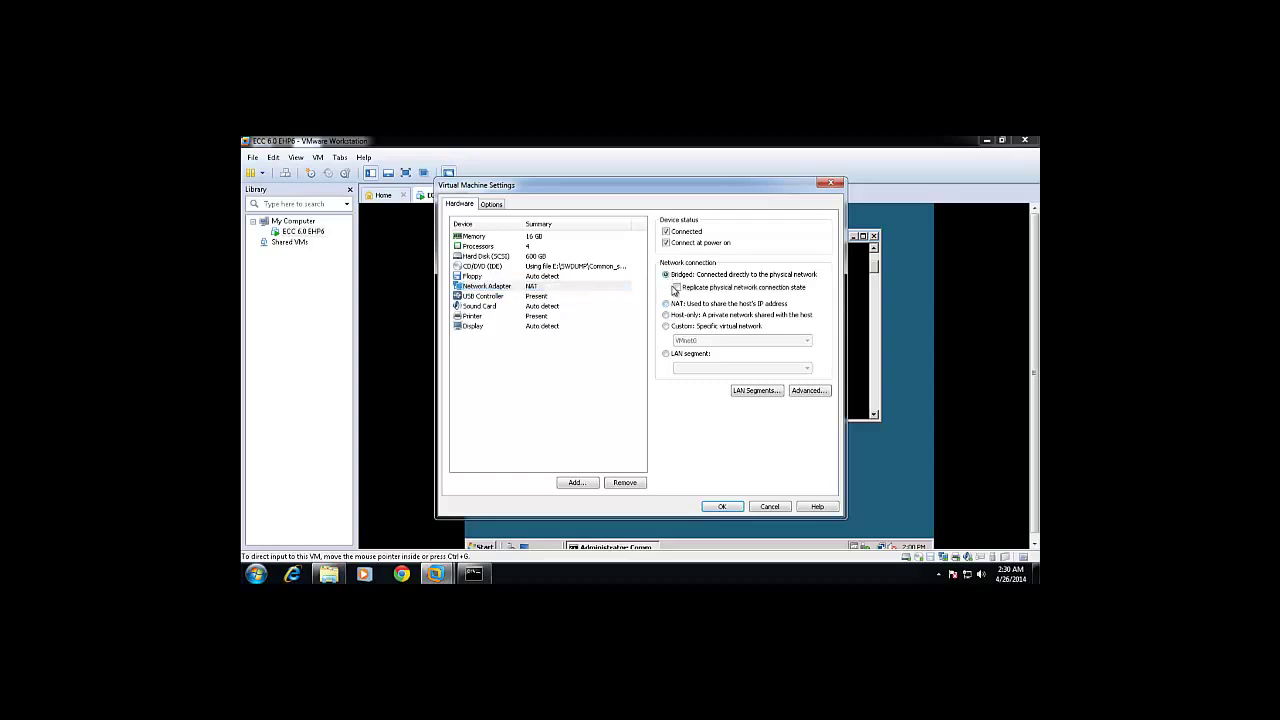
{"action": "left_click", "coordinate": [677, 288]}
{"action": "left_click", "coordinate": [722, 507]}
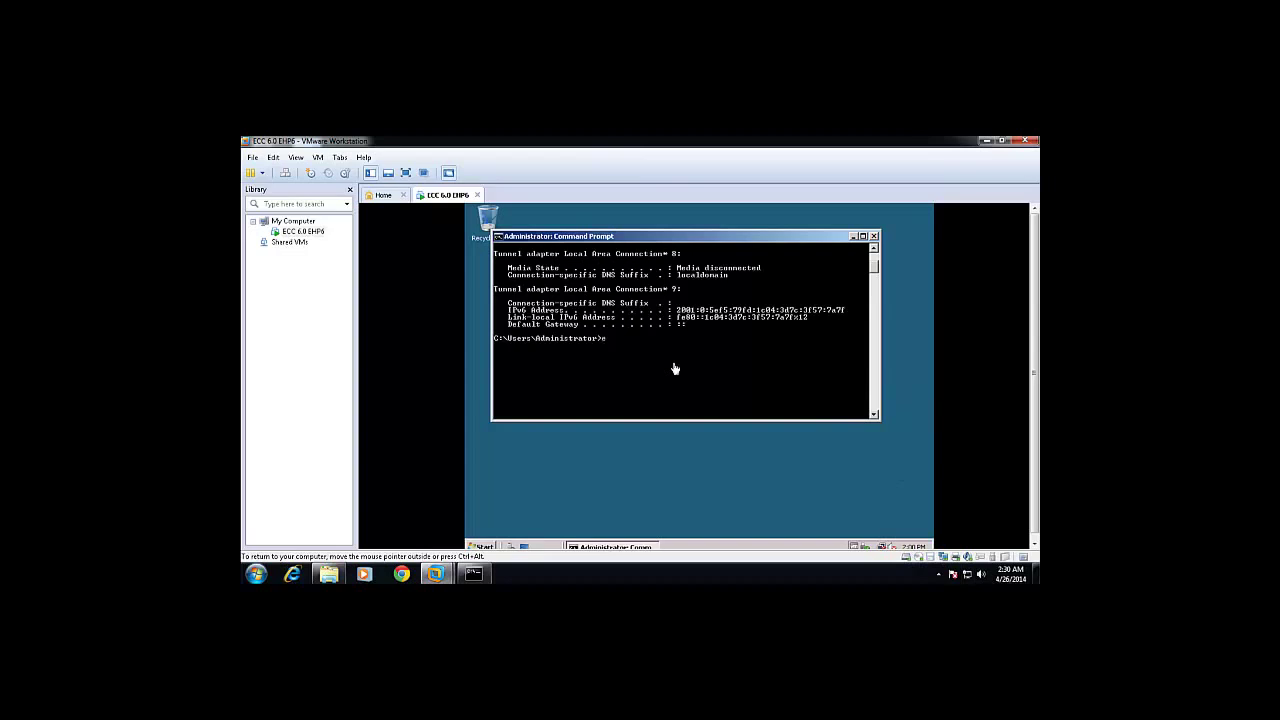
Exit the guest Command Prompt and bring up Set Network Location for Network 2.
{"action": "type", "text": "xit"}
{"action": "key", "text": "Return"}
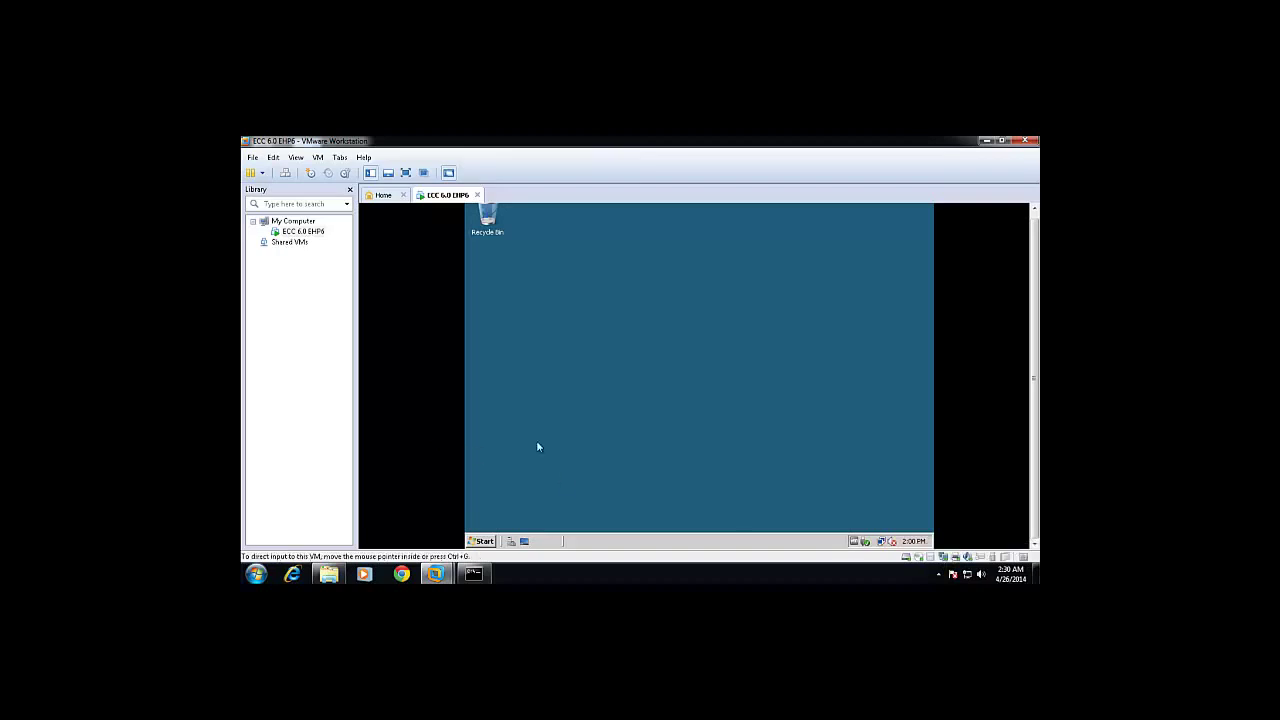
{"action": "left_click", "coordinate": [889, 541]}
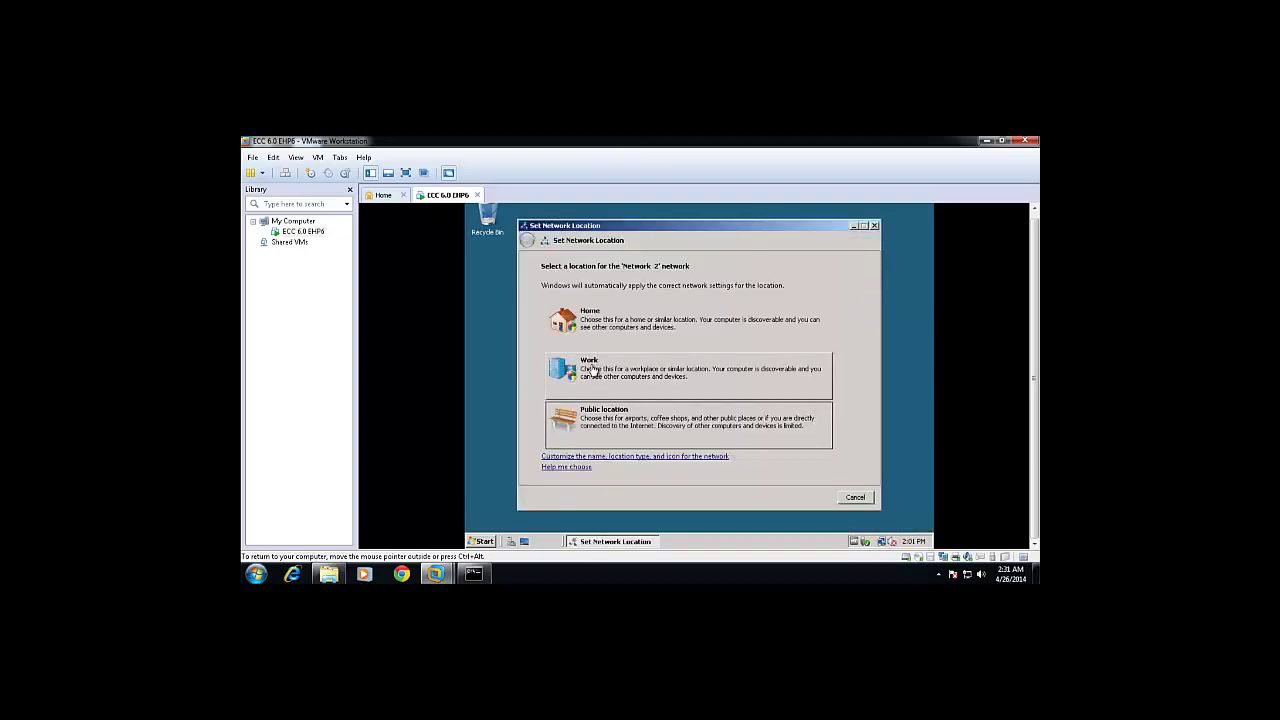
Set Network 2 as a Work location and close its confirmation window.
{"action": "left_click", "coordinate": [594, 372]}
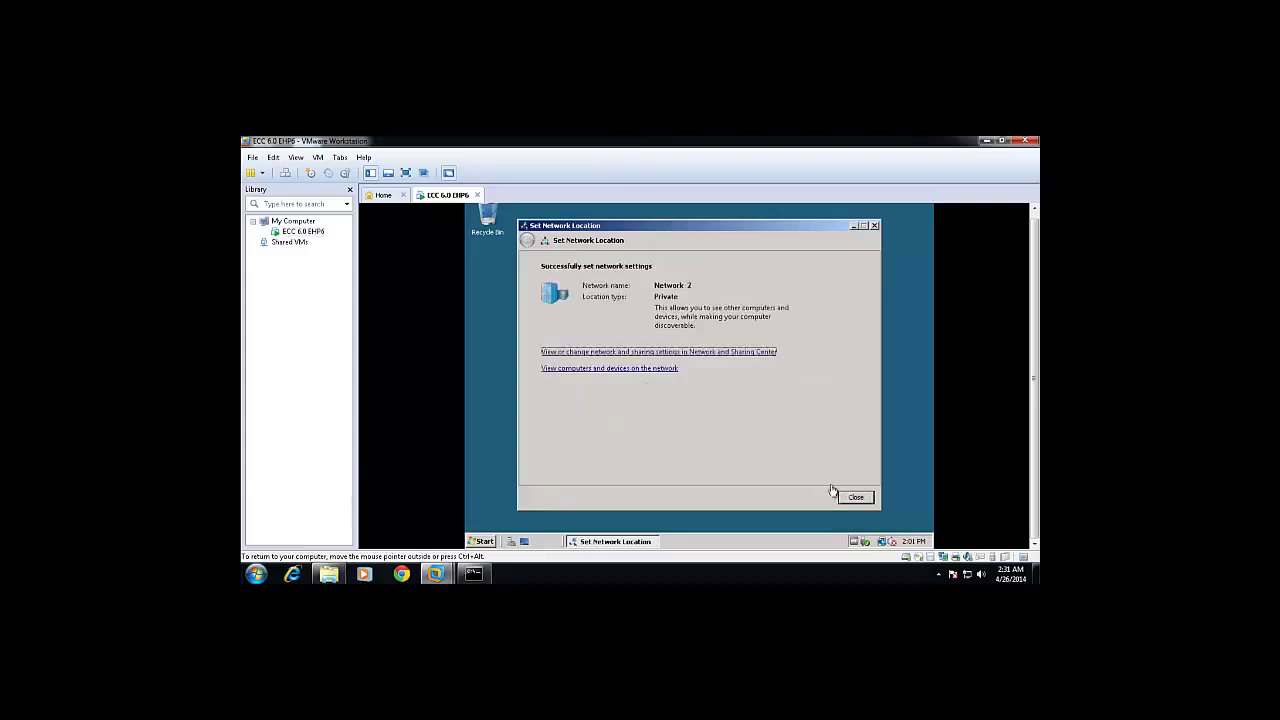
{"action": "left_click", "coordinate": [856, 498]}
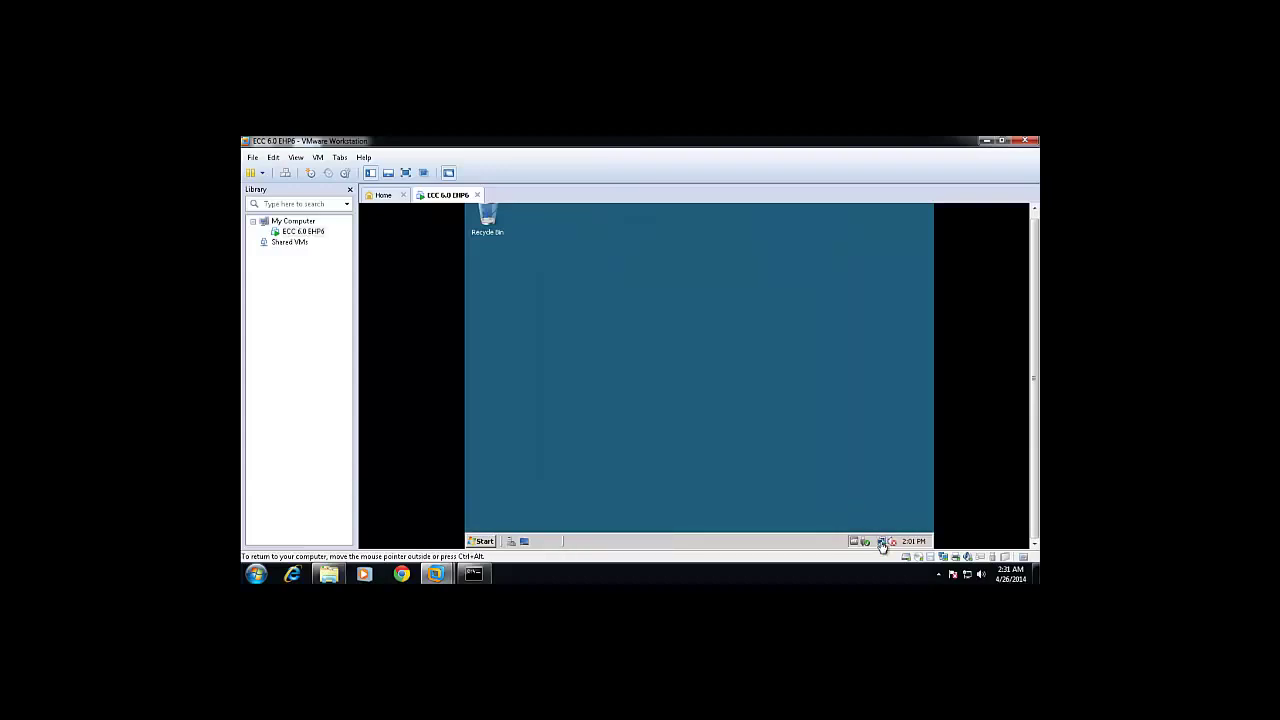
{"action": "mouse_move", "coordinate": [881, 545]}
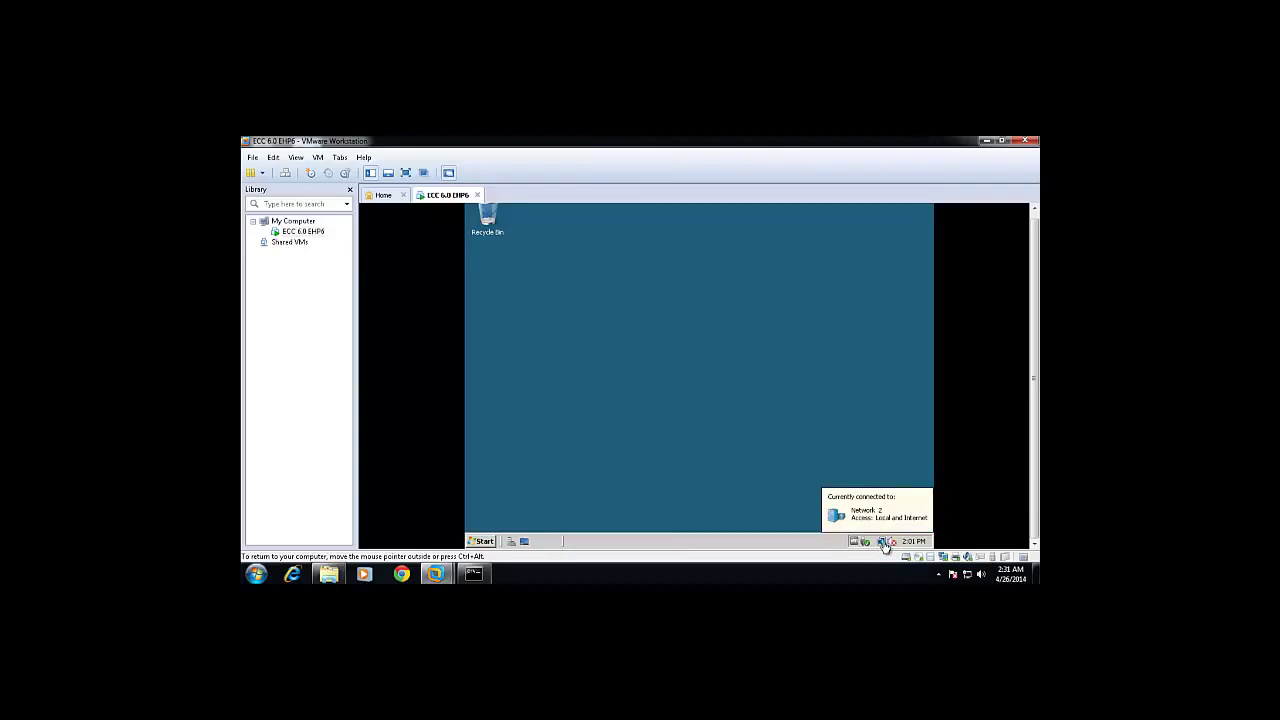
{"action": "left_click", "coordinate": [482, 541]}
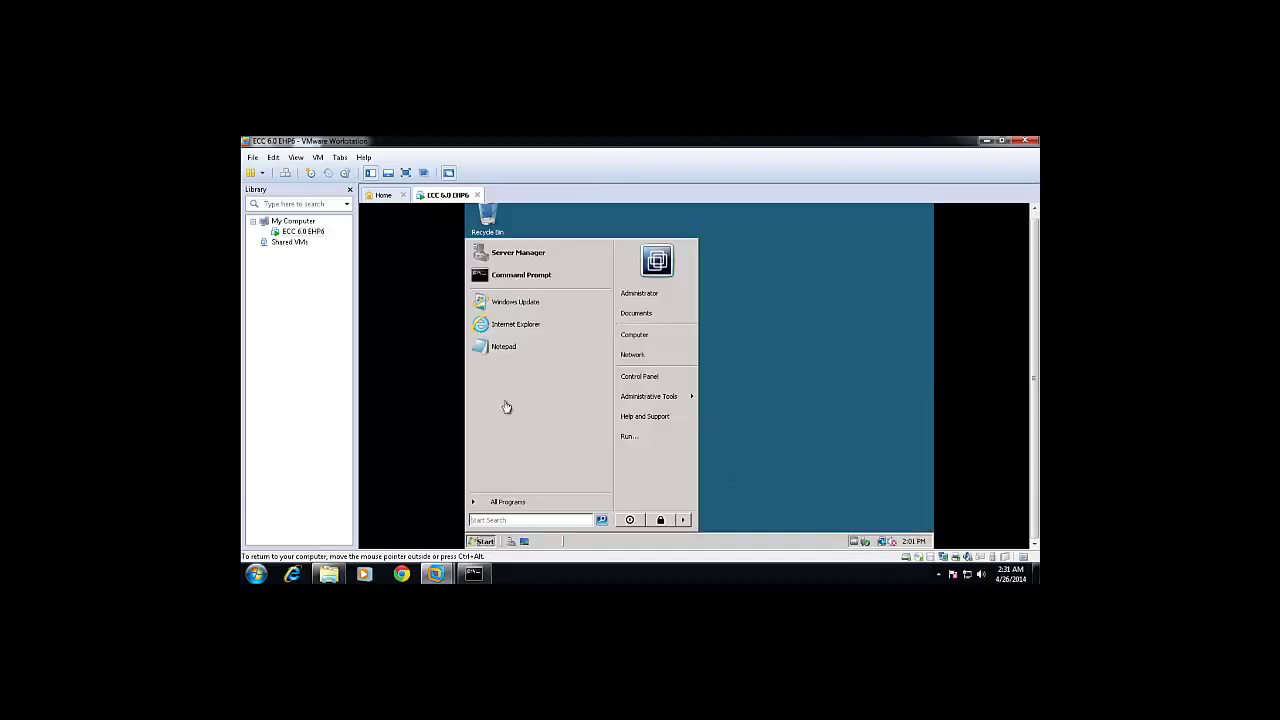
Load punarvasi.com in the guest's Internet Explorer, skipping recommended settings, then close it.
{"action": "left_click", "coordinate": [514, 330]}
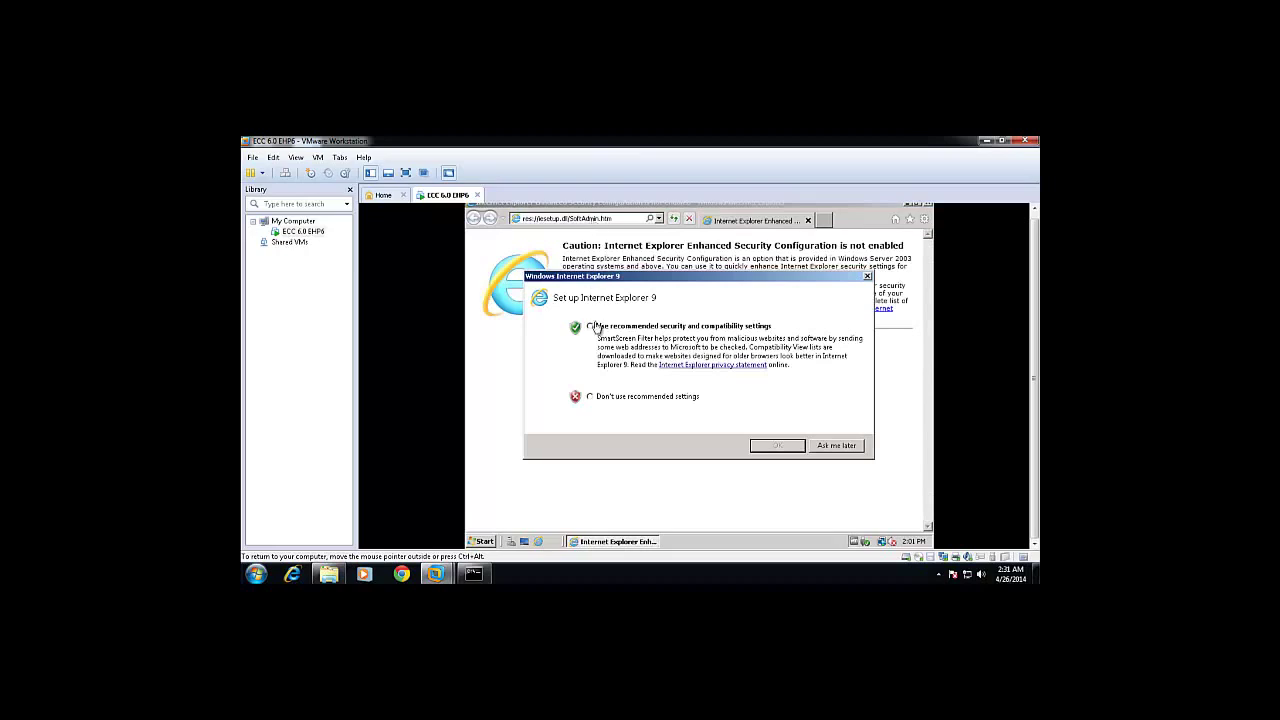
{"action": "left_click", "coordinate": [611, 400]}
{"action": "left_click", "coordinate": [773, 446]}
{"action": "type", "text": "puru"}
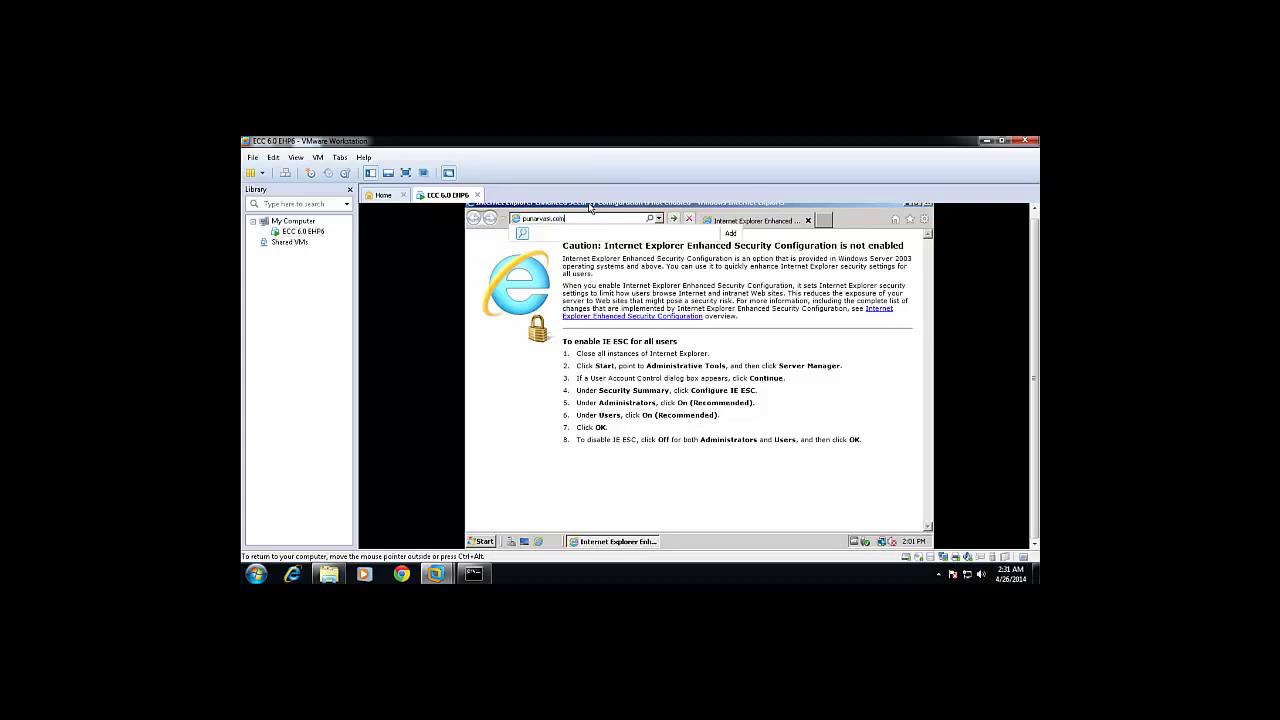
{"action": "key", "text": "Return"}
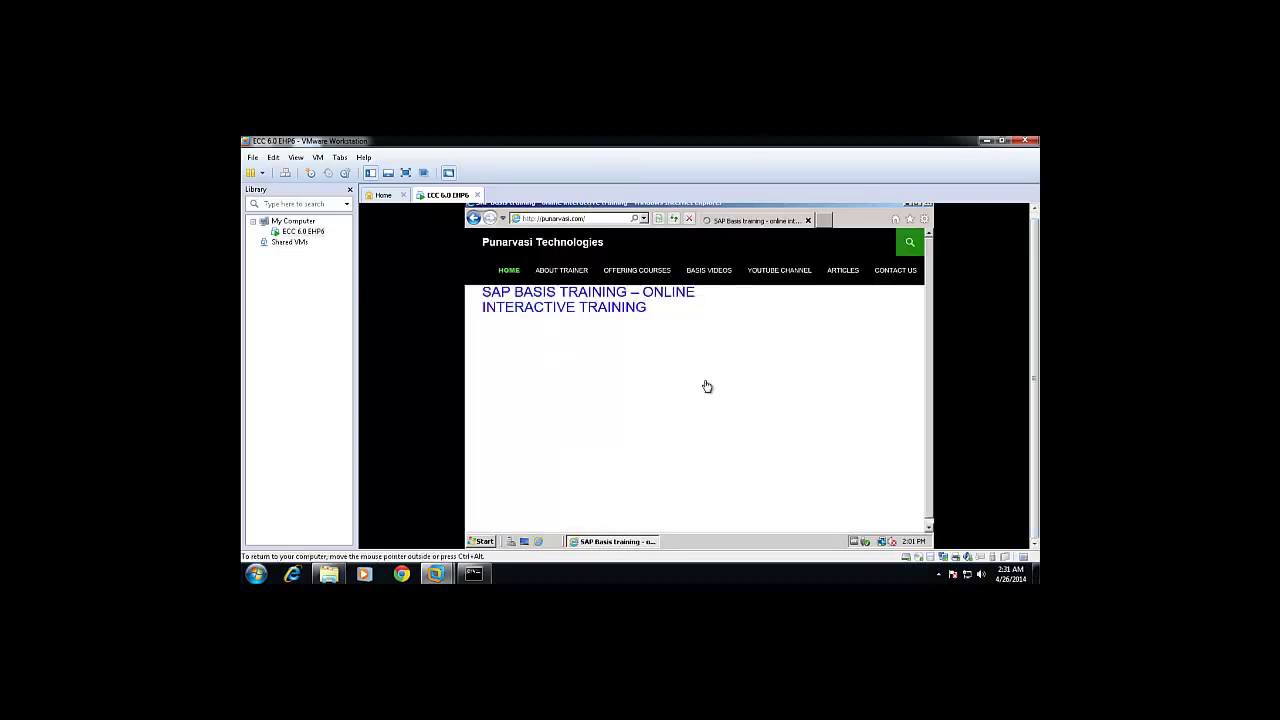
{"action": "left_click", "coordinate": [928, 208]}
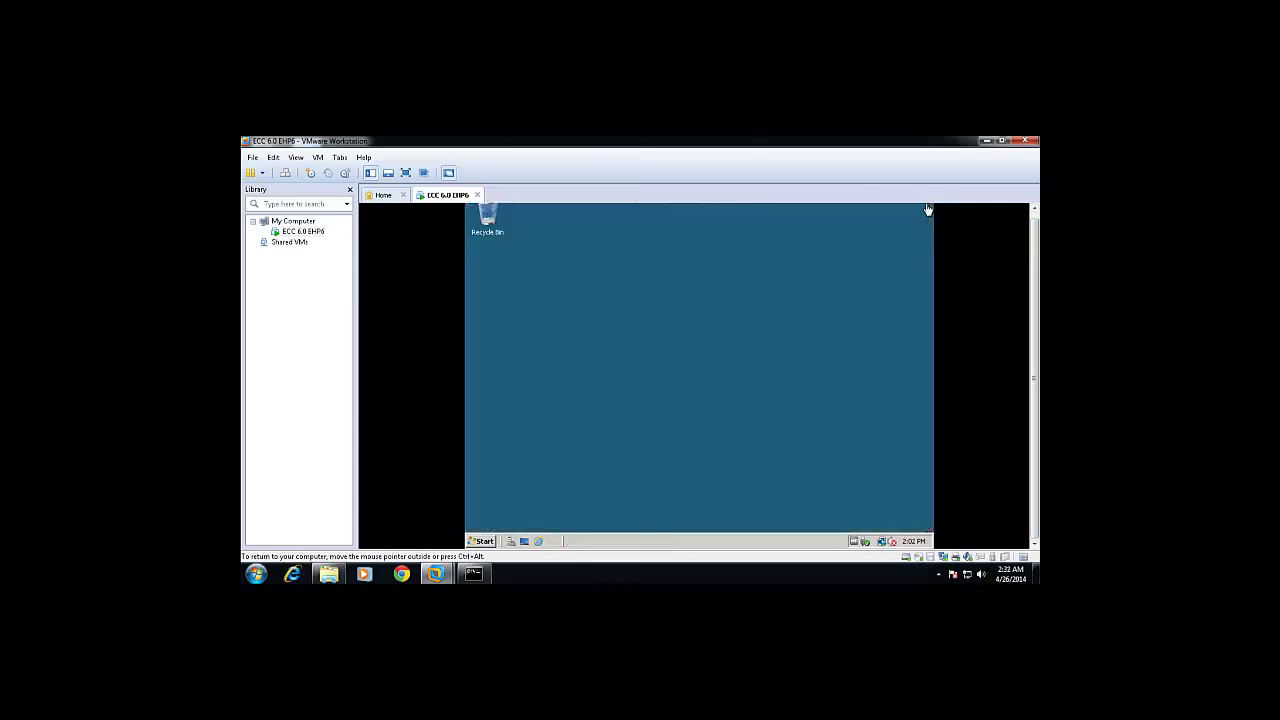
Run ipconfig in a guest Command Prompt, showing IPv4 address 192.168.2.8.
{"action": "left_click", "coordinate": [484, 542]}
{"action": "left_click", "coordinate": [770, 466]}
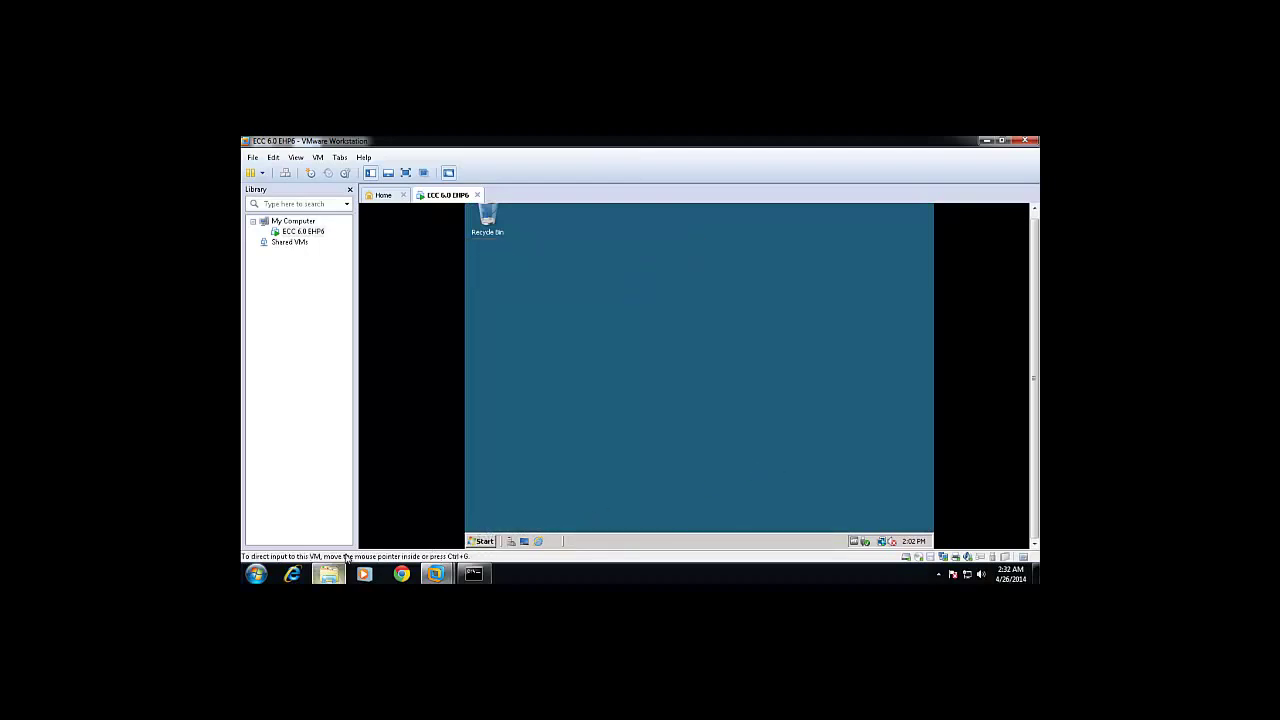
{"action": "left_click", "coordinate": [480, 542]}
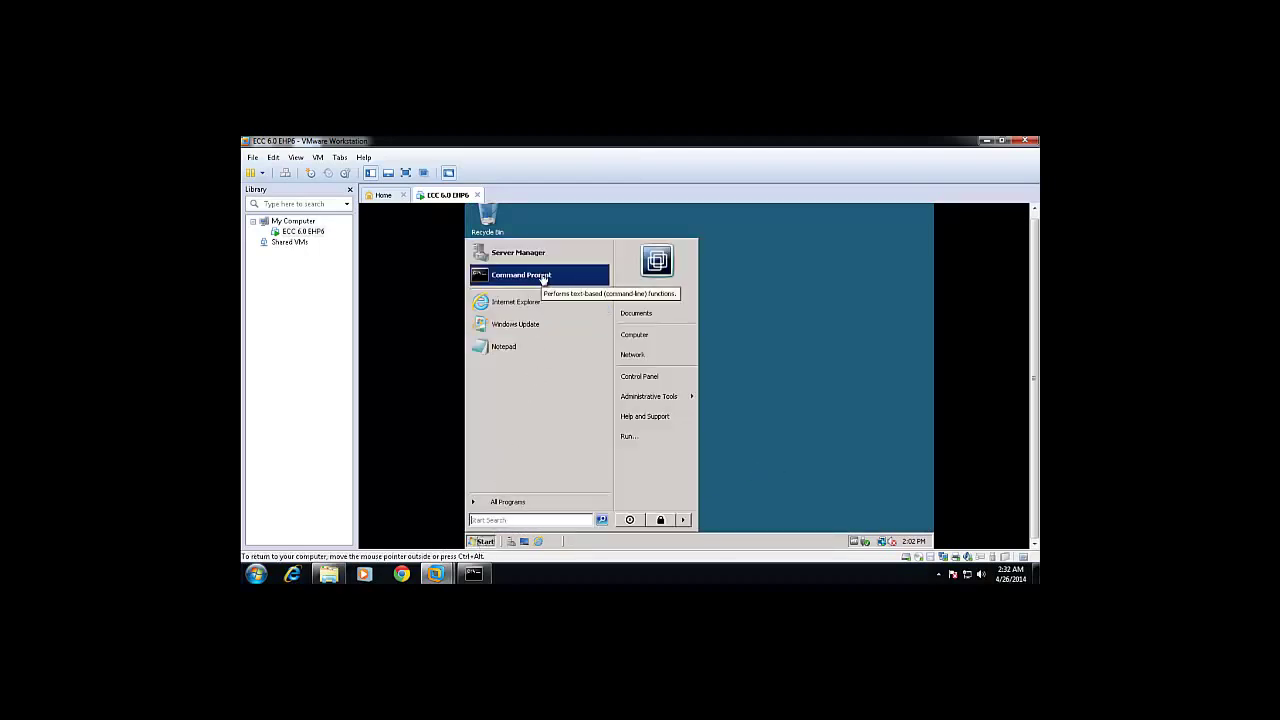
{"action": "left_click", "coordinate": [543, 277]}
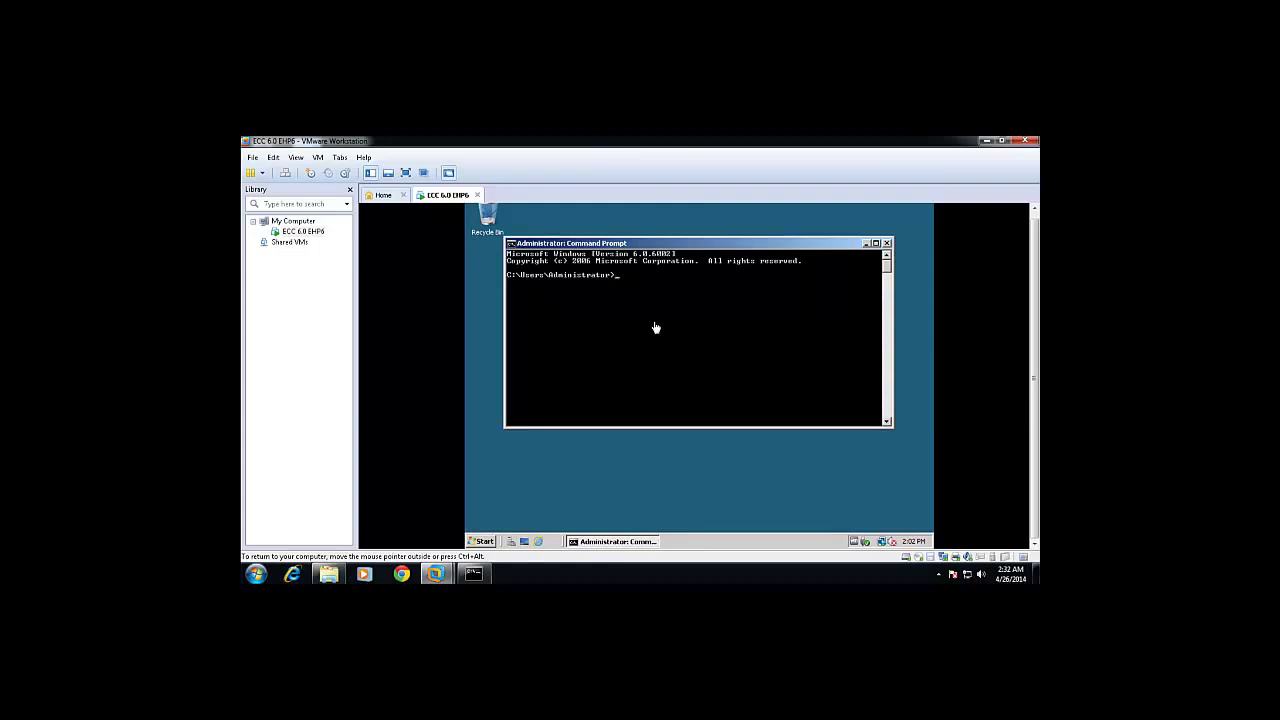
{"action": "key", "text": "Return"}
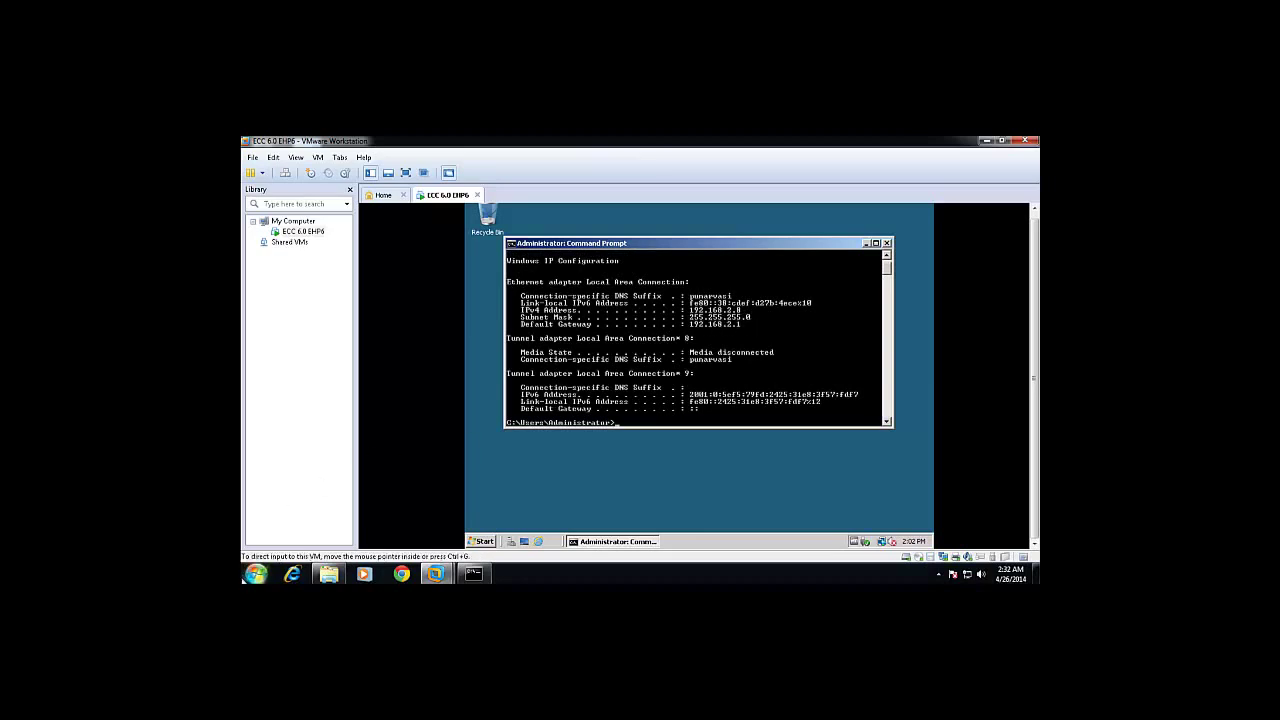
{"action": "left_click", "coordinate": [250, 576]}
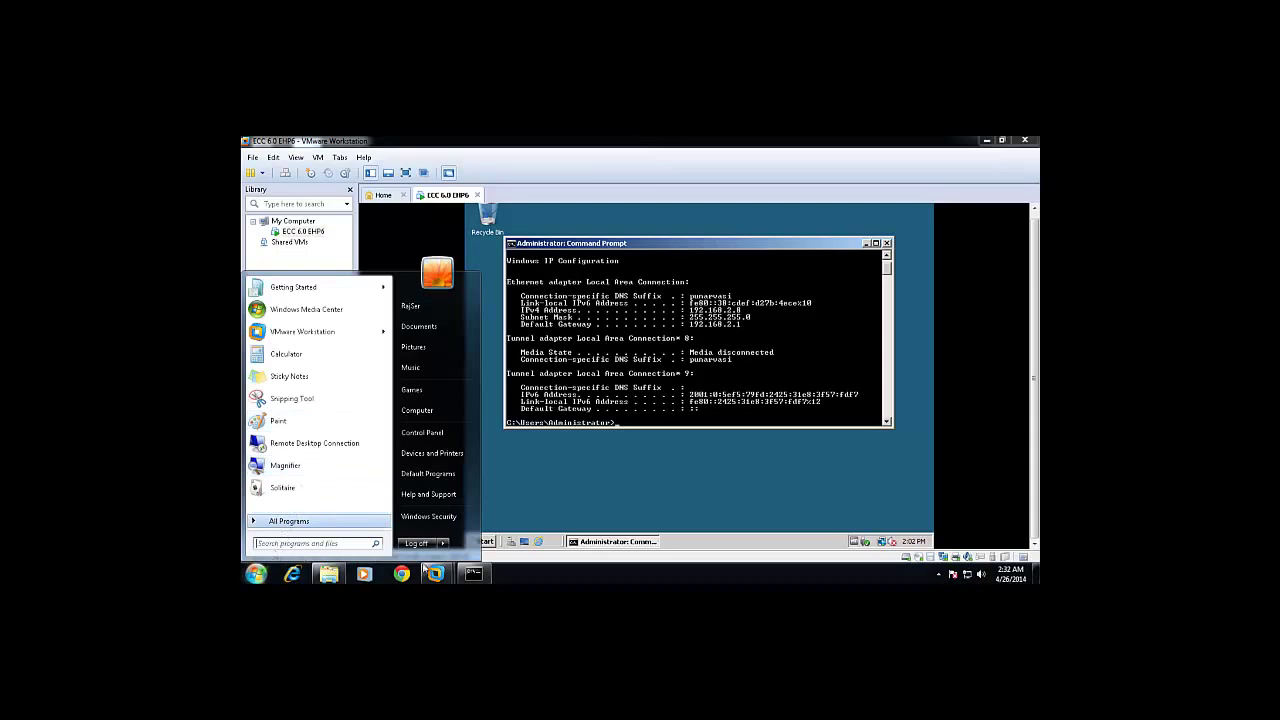
Ping the guest at 192.168.2.8 from the host Command Prompt, which times out.
{"action": "left_click", "coordinate": [474, 575]}
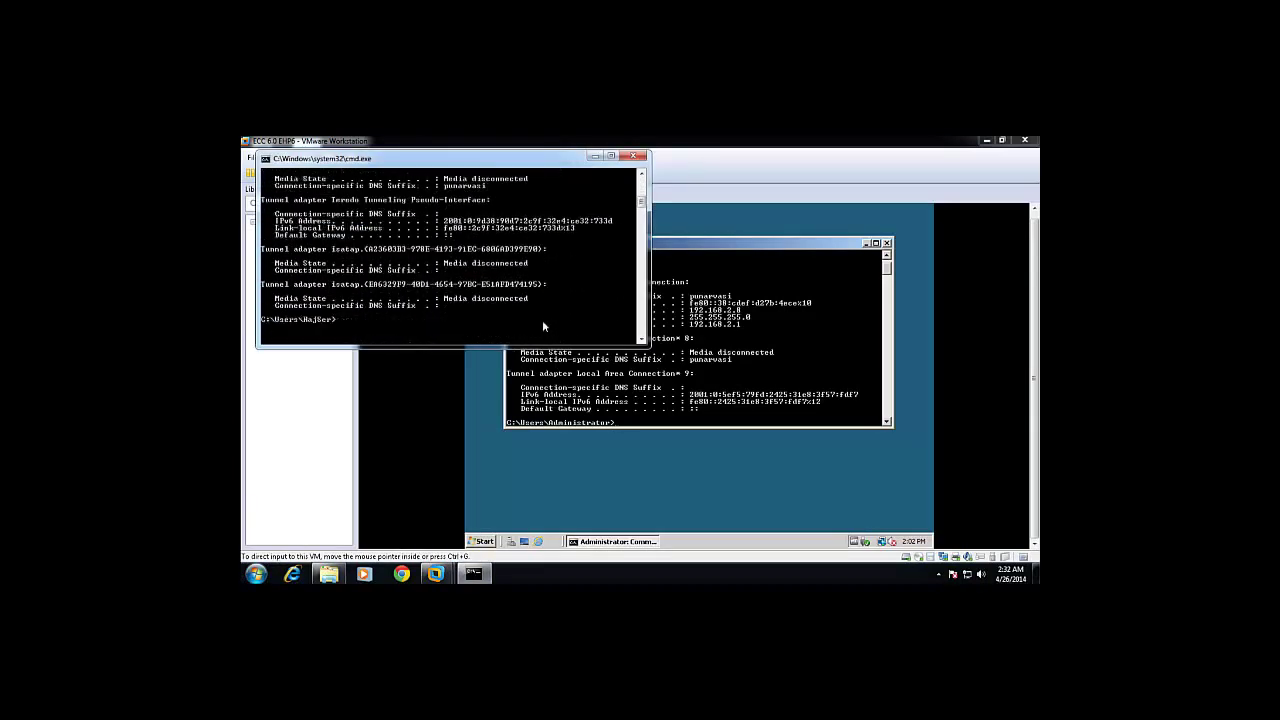
{"action": "scroll", "coordinate": [458, 313], "scroll_direction": "down", "scroll_amount": 4}
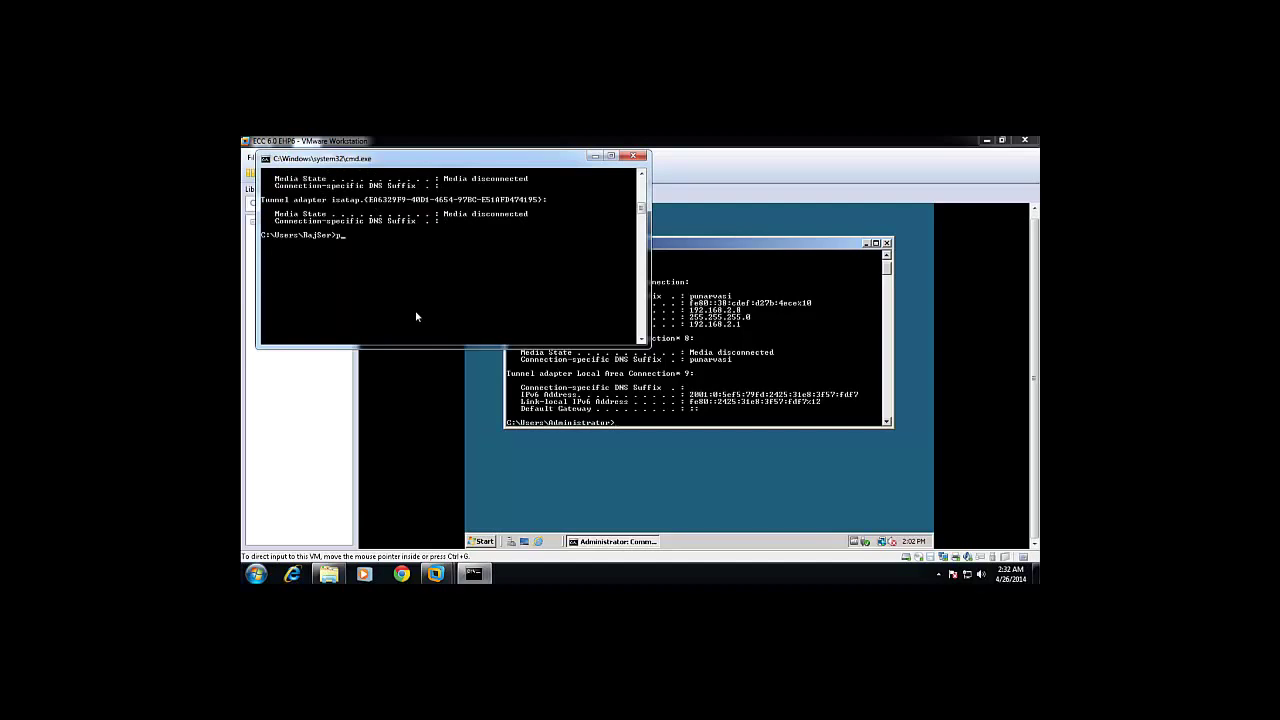
{"action": "type", "text": "ing 192.168.2.8"}
{"action": "key", "text": "Return"}
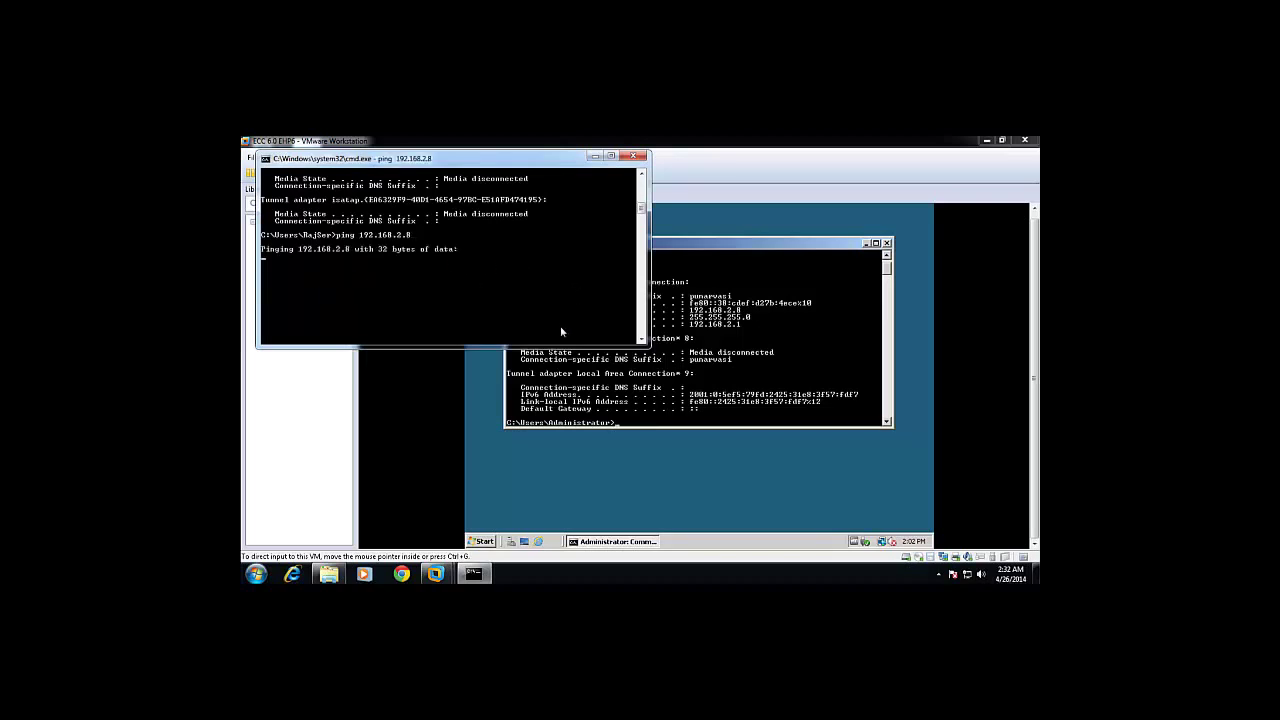
{"action": "left_click", "coordinate": [580, 494]}
{"action": "left_click", "coordinate": [476, 574]}
{"action": "left_click", "coordinate": [540, 509]}
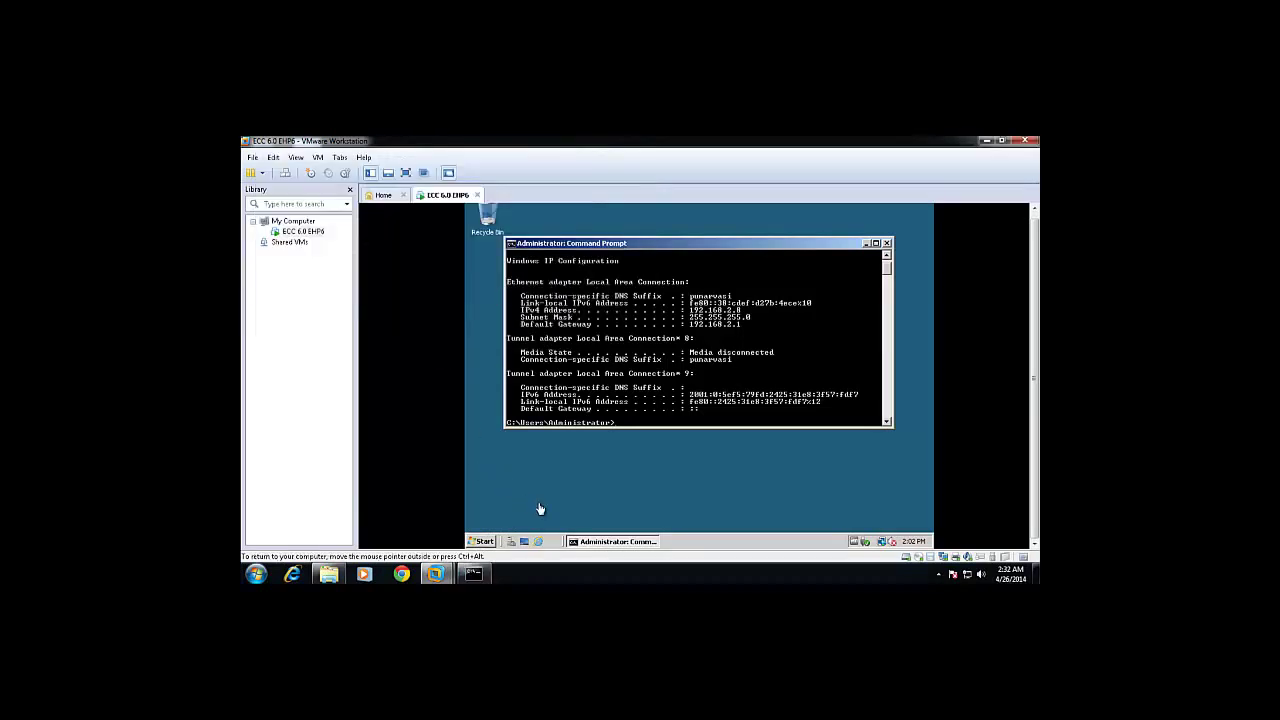
Turn Windows Firewall off on the guest server via Control Panel.
{"action": "left_click", "coordinate": [484, 541]}
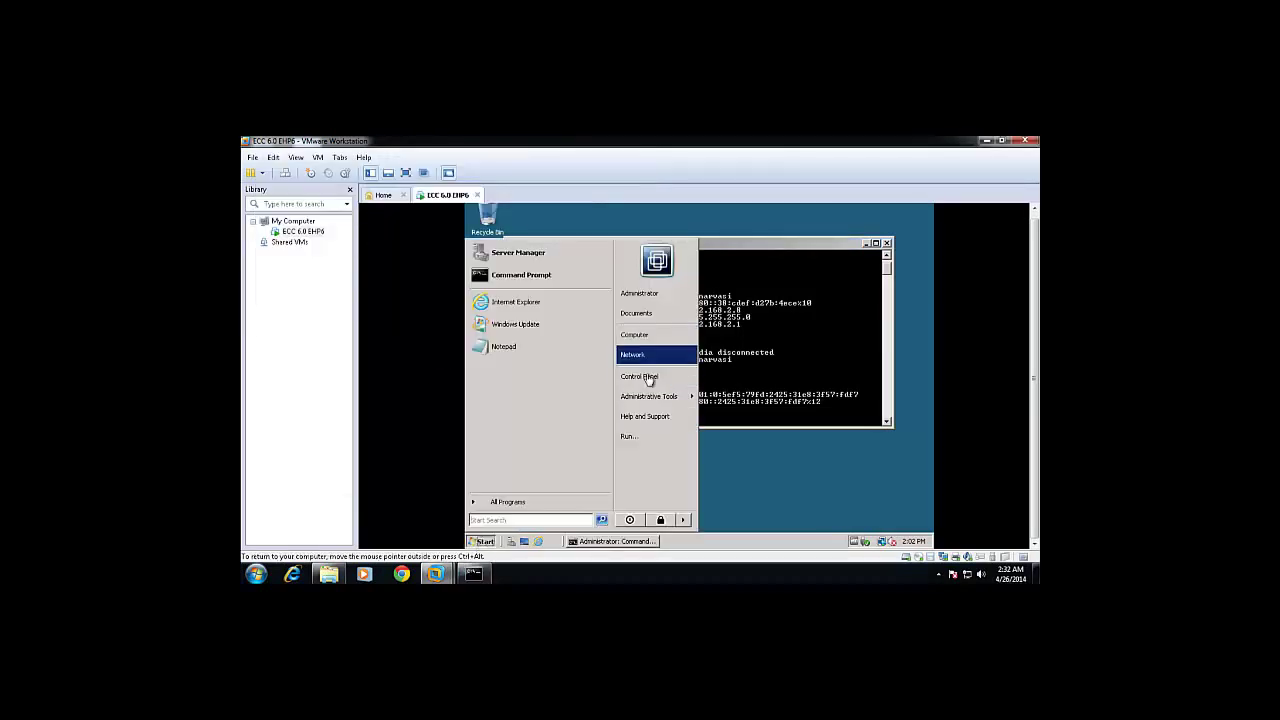
{"action": "left_click", "coordinate": [646, 376]}
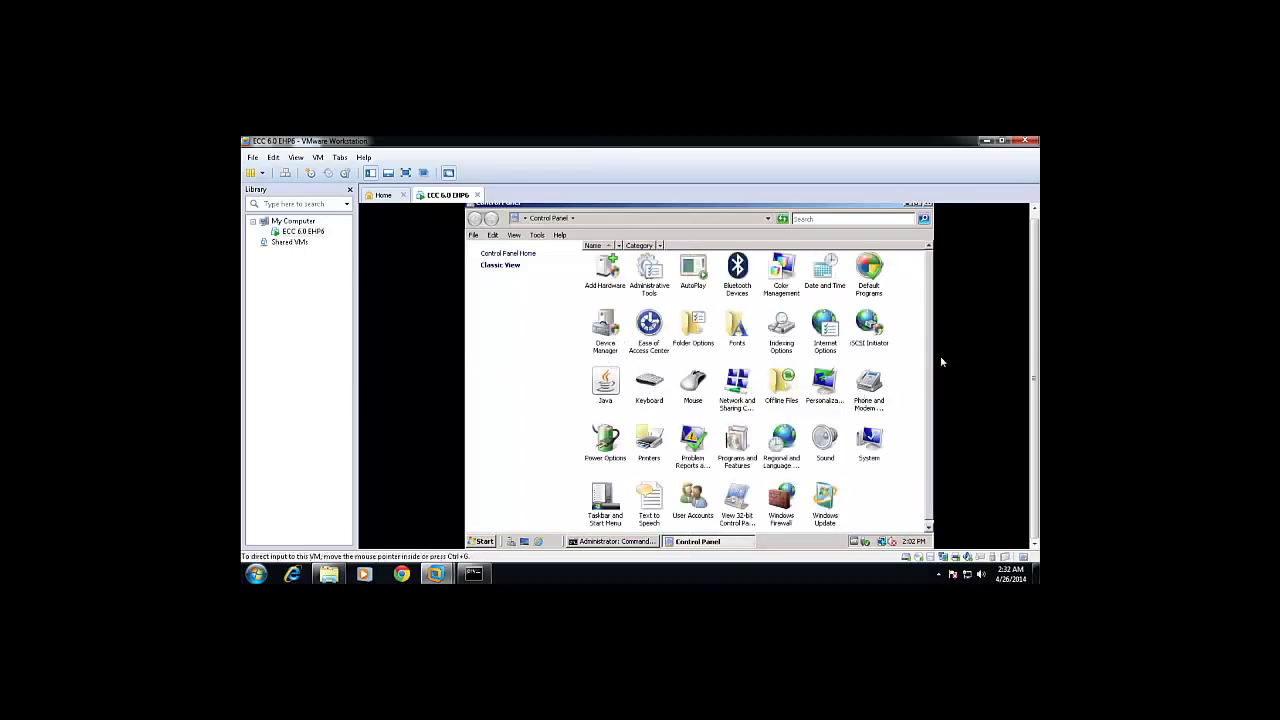
{"action": "scroll", "coordinate": [928, 395], "scroll_direction": "down", "scroll_amount": 1}
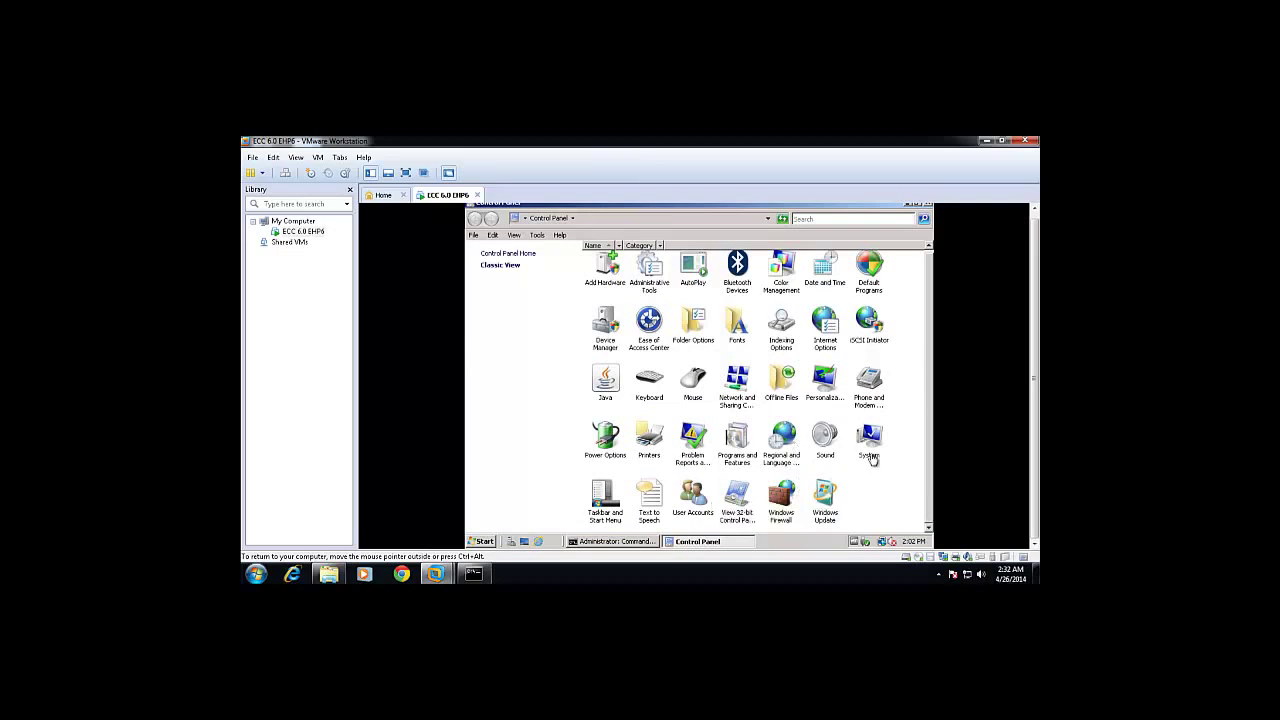
{"action": "left_click", "coordinate": [783, 497]}
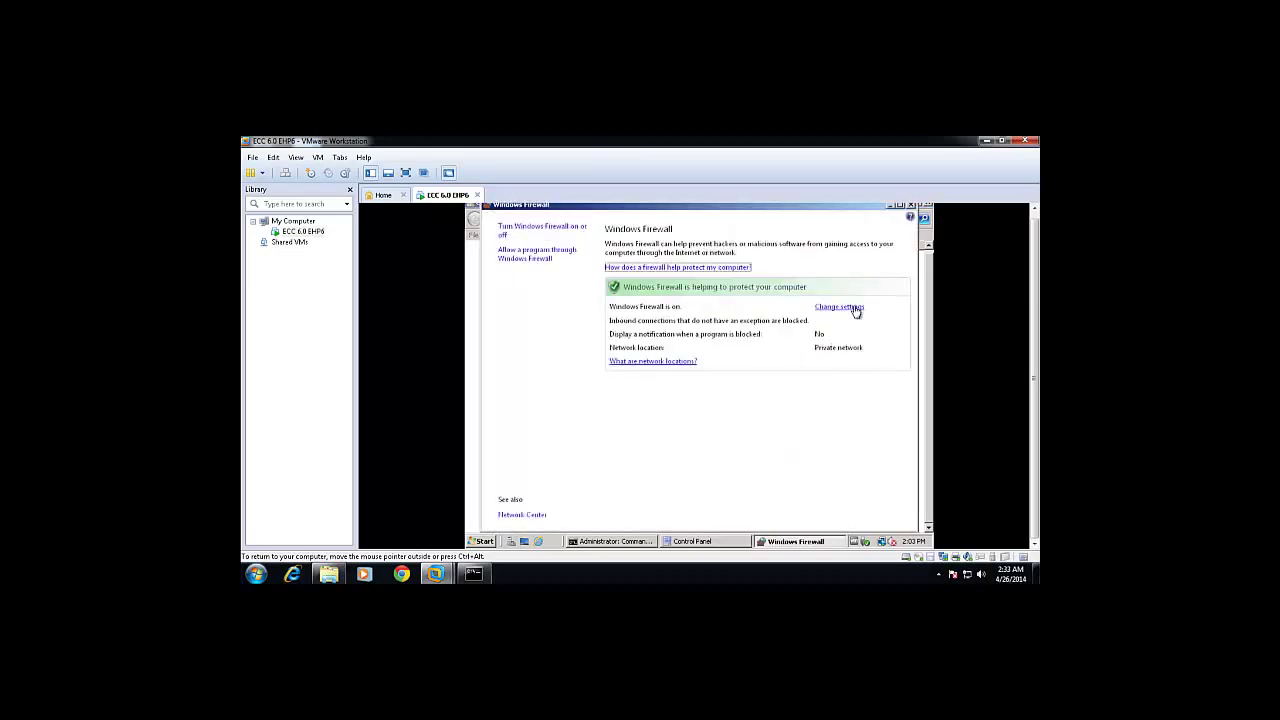
{"action": "left_click", "coordinate": [856, 310]}
{"action": "left_click", "coordinate": [580, 438]}
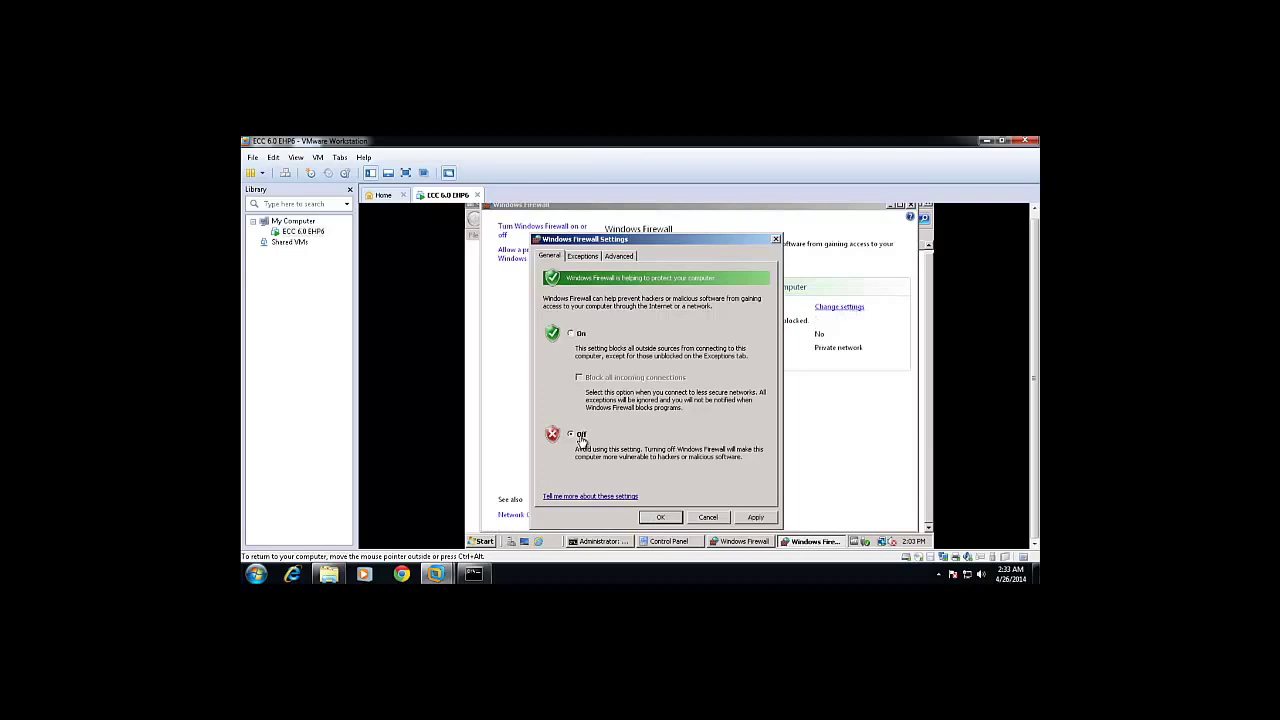
{"action": "left_click", "coordinate": [755, 517]}
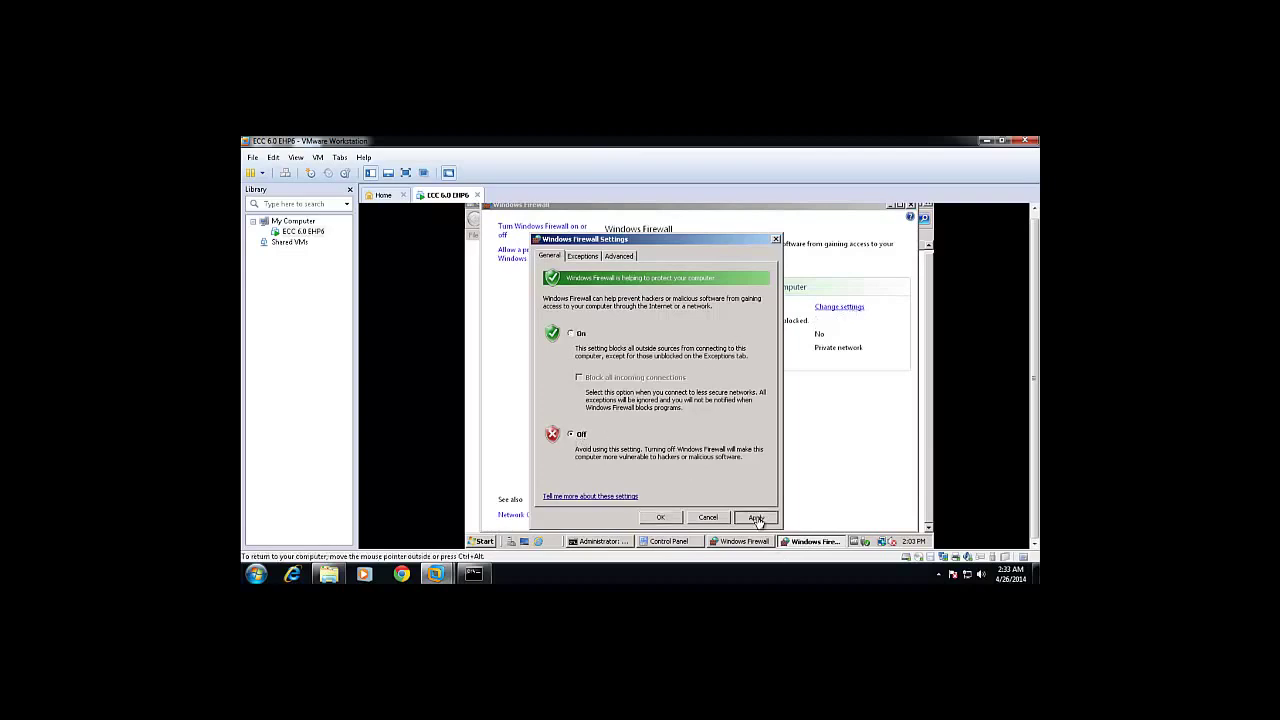
{"action": "left_click", "coordinate": [660, 517]}
{"action": "left_click", "coordinate": [474, 574]}
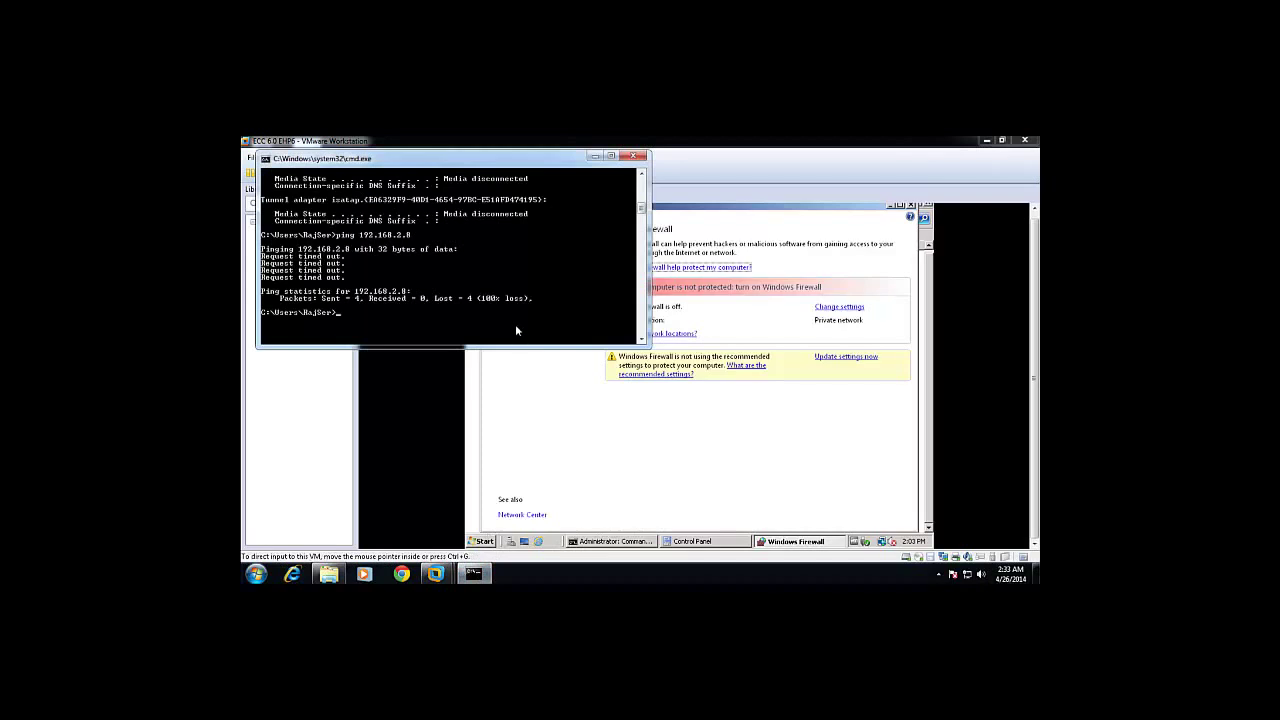
Rerun ping 192.168.2.8, now getting replies, and open the host's Windows Firewall page.
{"action": "key", "text": "Up"}
{"action": "key", "text": "Return"}
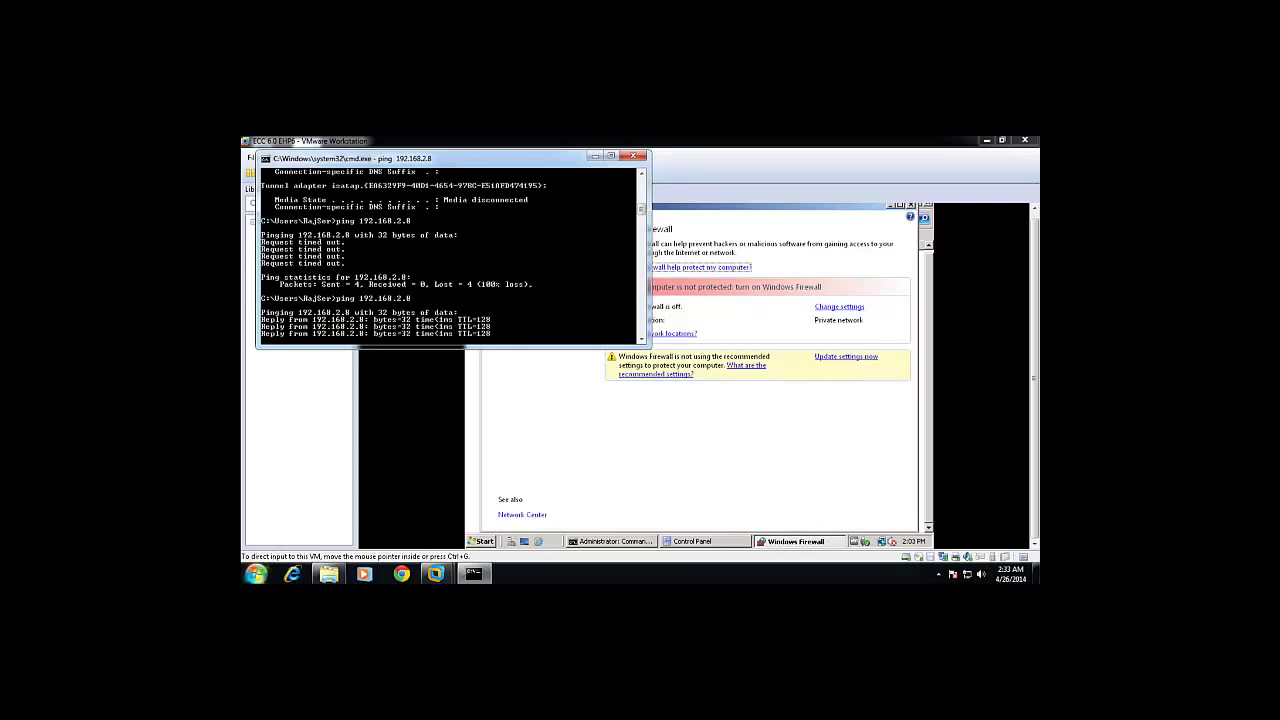
{"action": "left_click", "coordinate": [256, 573]}
{"action": "left_click", "coordinate": [430, 434]}
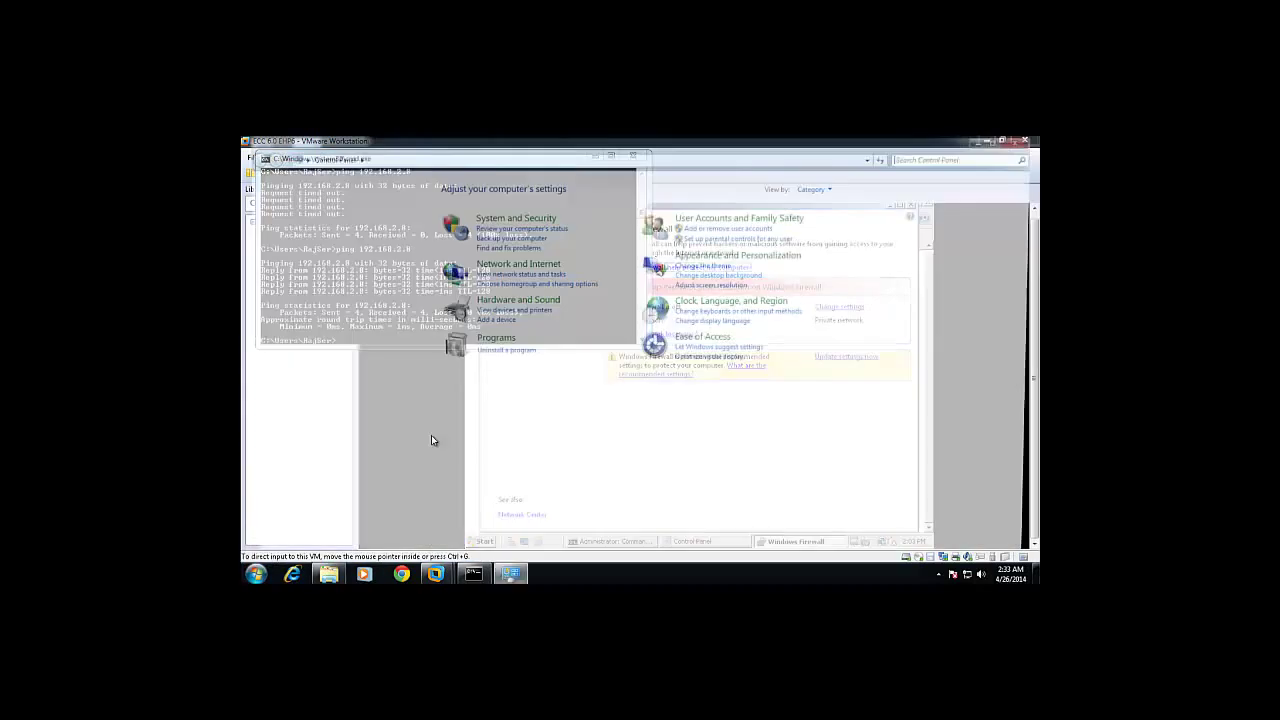
{"action": "left_click", "coordinate": [830, 188]}
{"action": "left_click", "coordinate": [829, 232]}
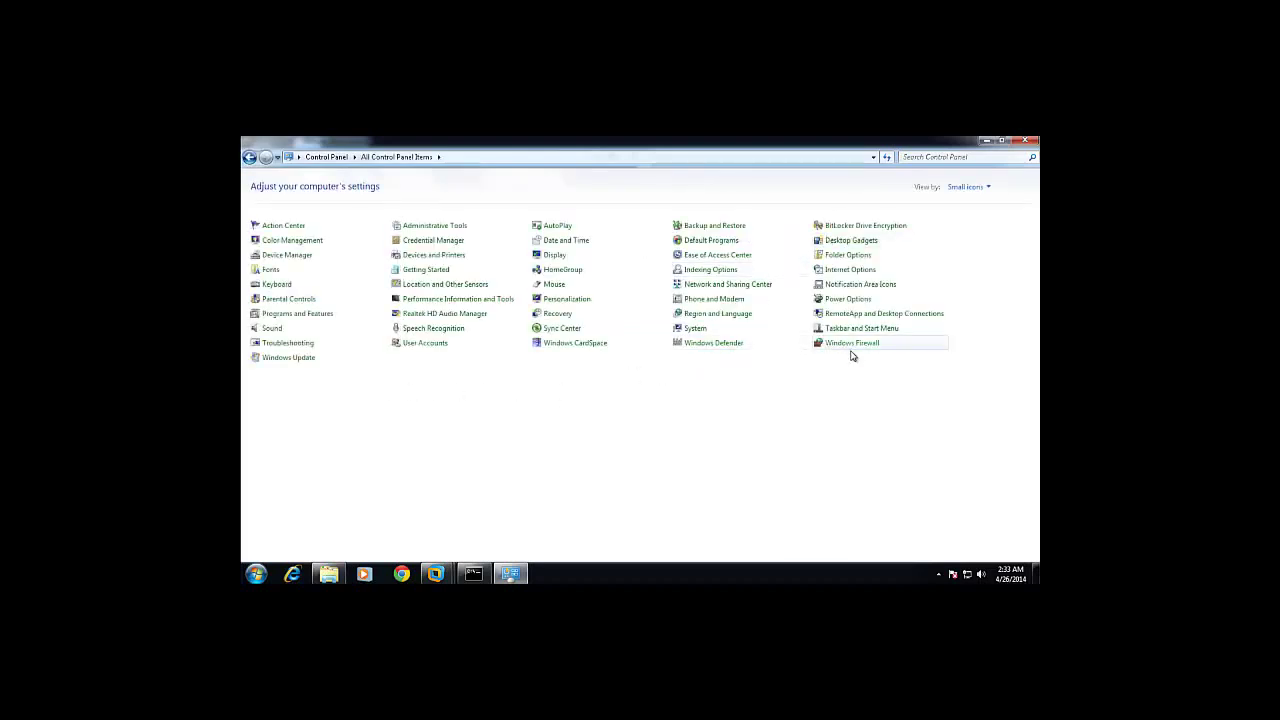
{"action": "left_click", "coordinate": [852, 345]}
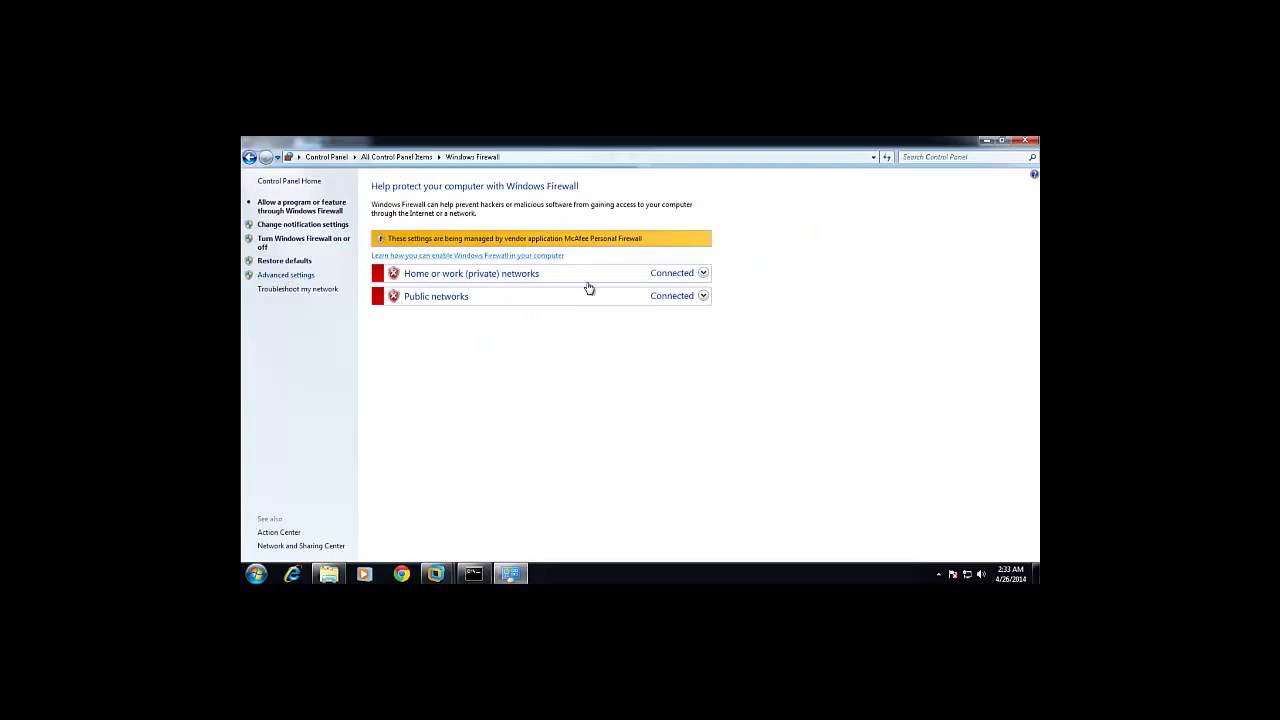
Run ipconfig on the host, showing IPv4 address 192.168.2.6.
{"action": "key", "text": "alt+Tab"}
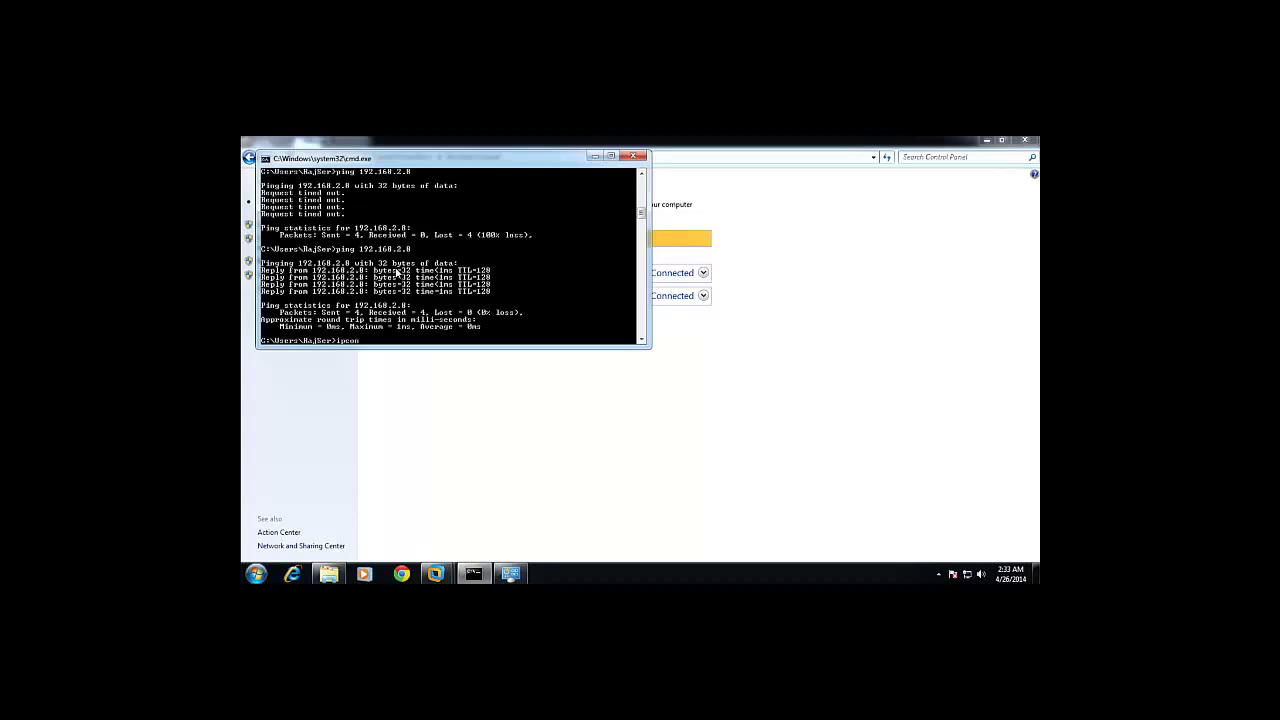
{"action": "key", "text": "Return"}
{"action": "scroll", "coordinate": [450, 266], "scroll_direction": "up", "scroll_amount": 5}
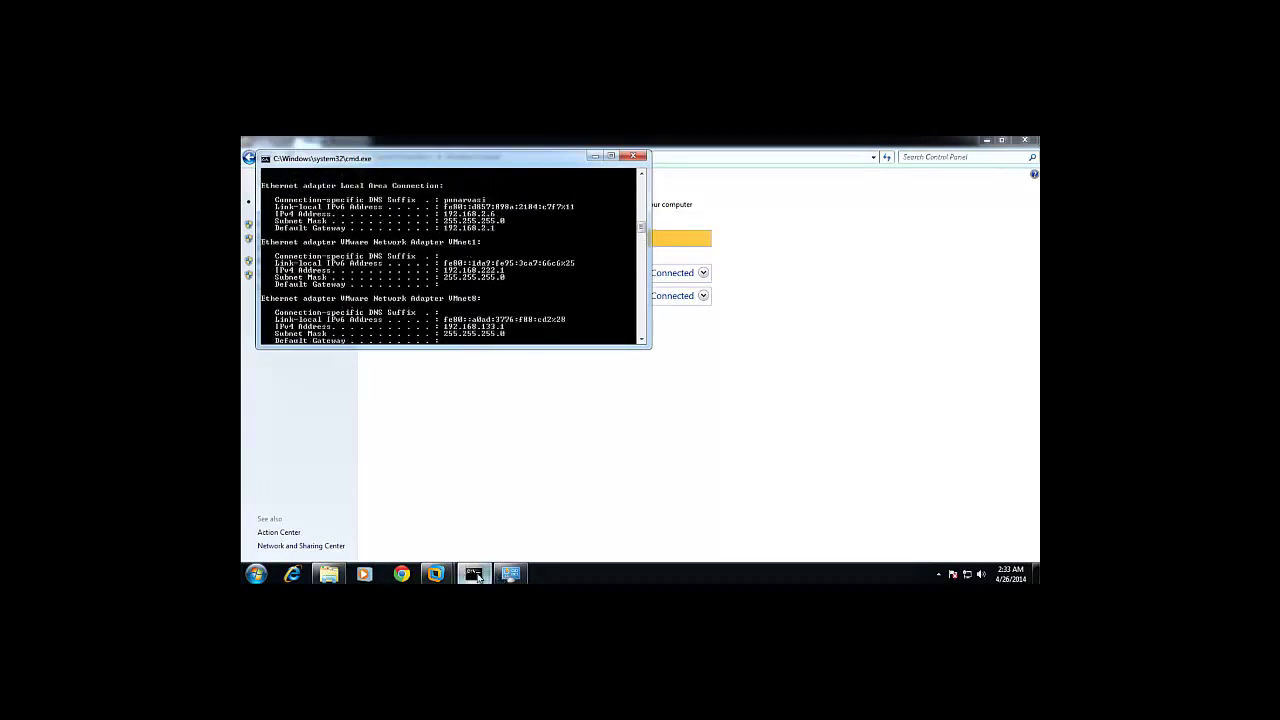
{"action": "left_click", "coordinate": [436, 573]}
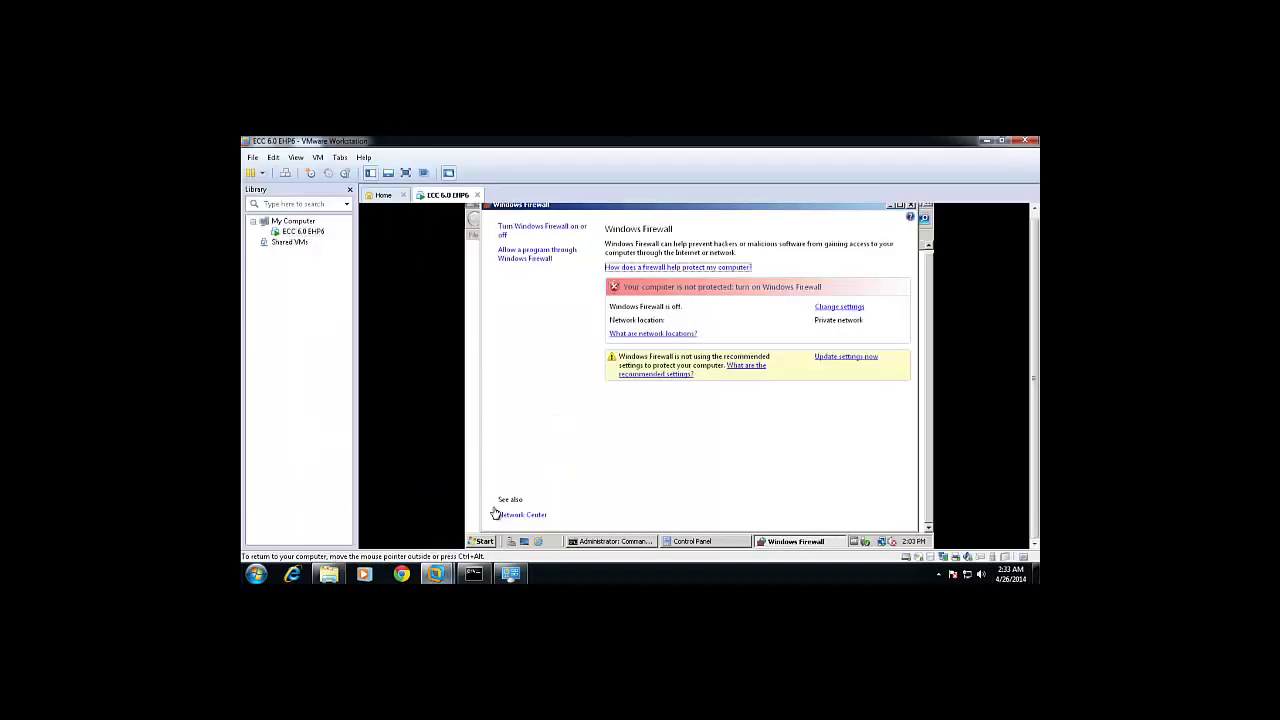
Ping the host at 192.168.2.6 from the guest, getting 4 replies, then exit the prompt.
{"action": "left_click", "coordinate": [620, 540]}
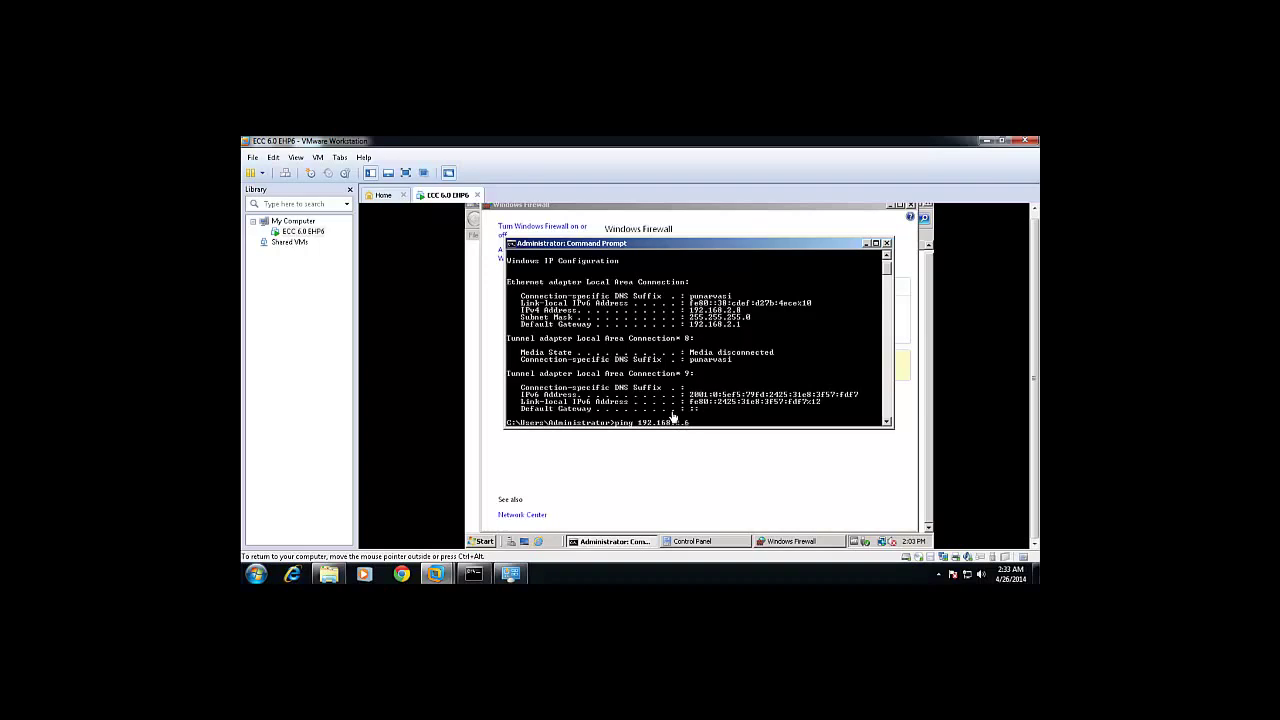
{"action": "key", "text": "Return"}
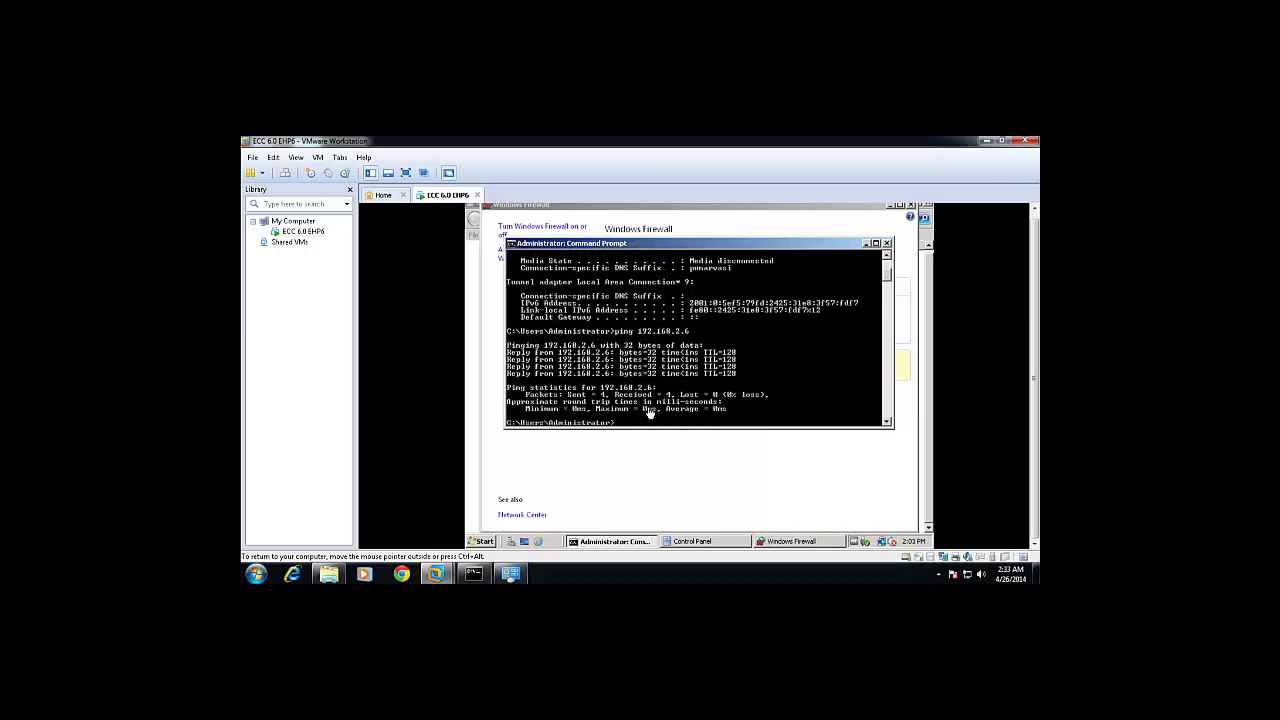
{"action": "type", "text": "exit"}
{"action": "key", "text": "Return"}
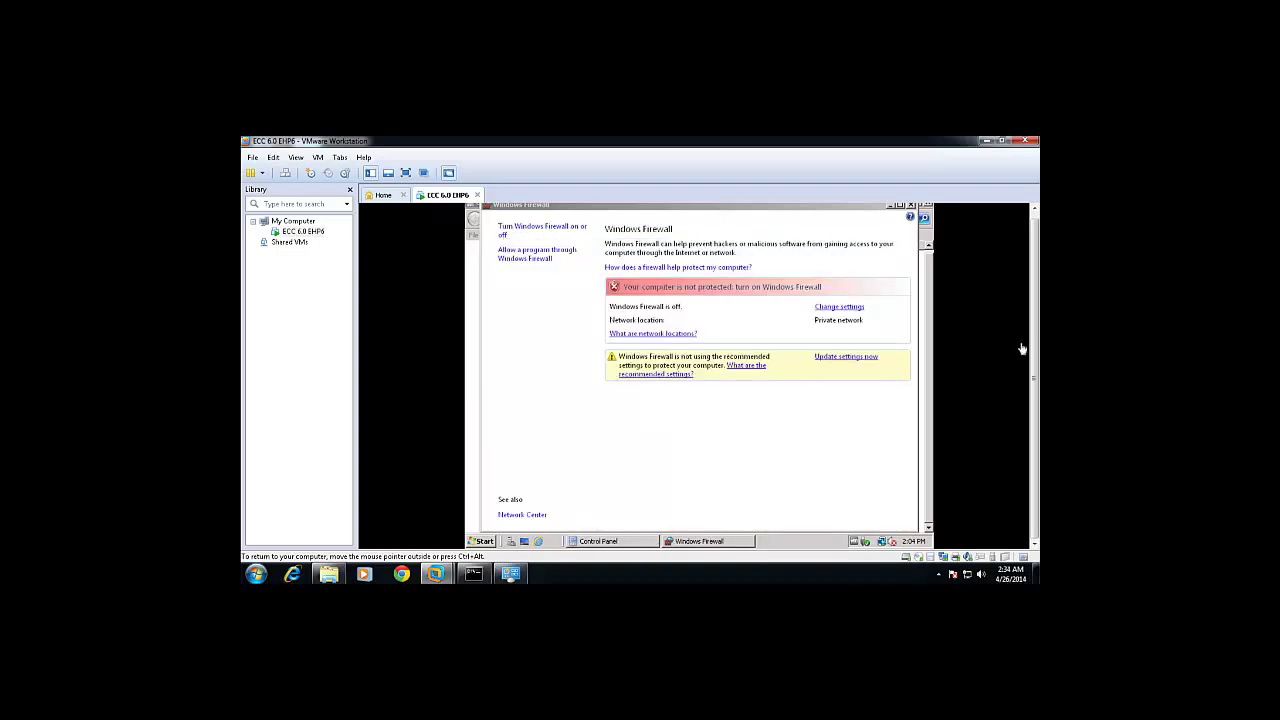
Close the guest's Windows Firewall and Control Panel windows.
{"action": "left_click_drag", "start_coordinate": [1035, 349], "coordinate": [1035, 343]}
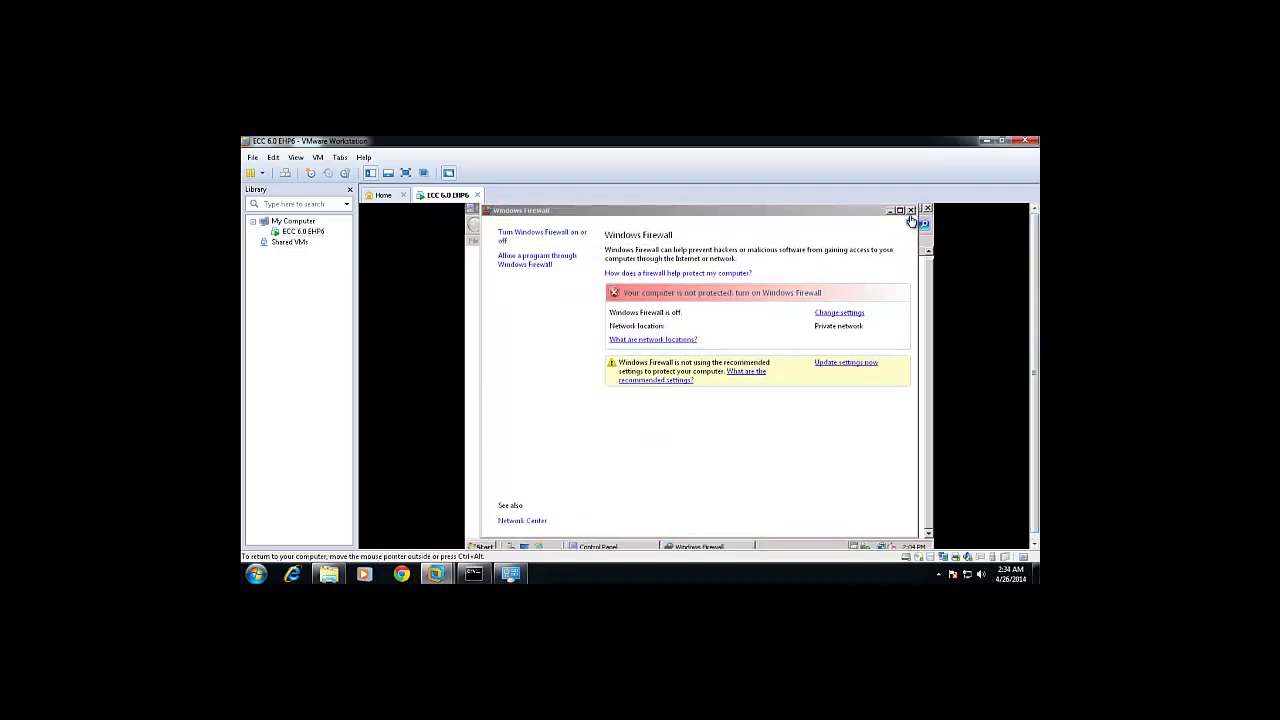
{"action": "left_click", "coordinate": [911, 210]}
{"action": "left_click", "coordinate": [927, 210]}
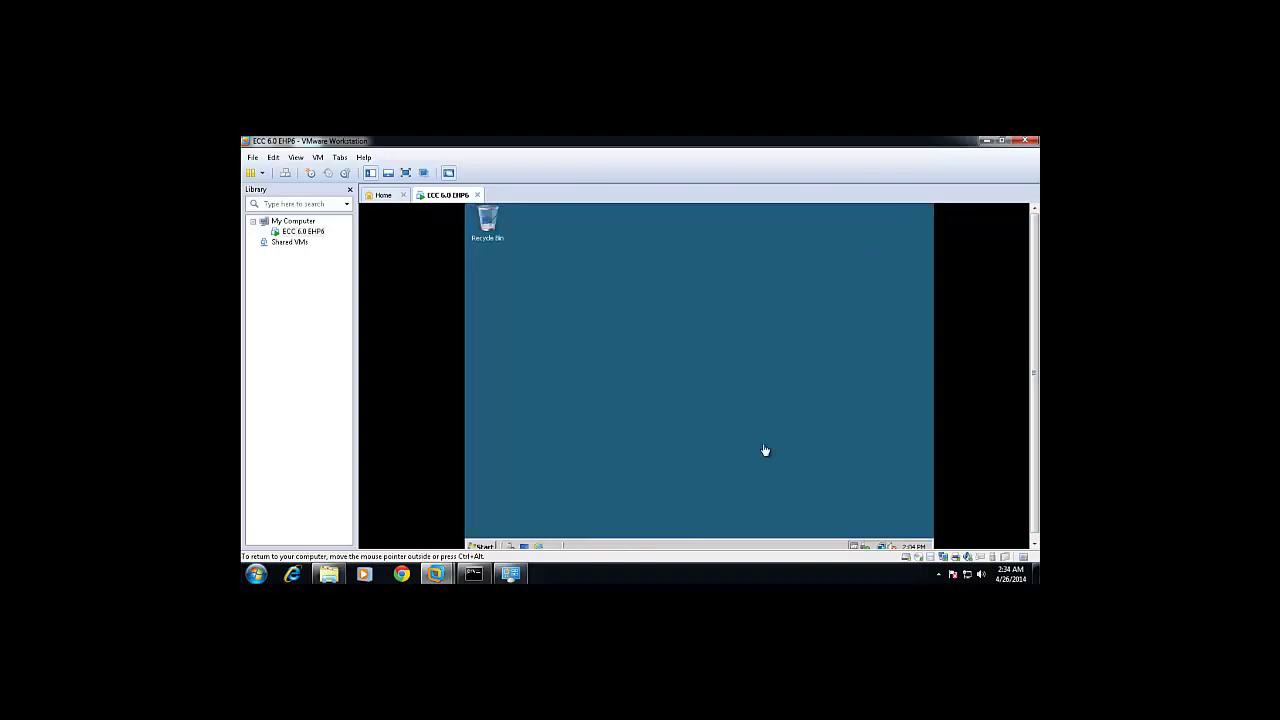
{"action": "left_click_drag", "start_coordinate": [1034, 371], "coordinate": [1036, 427]}
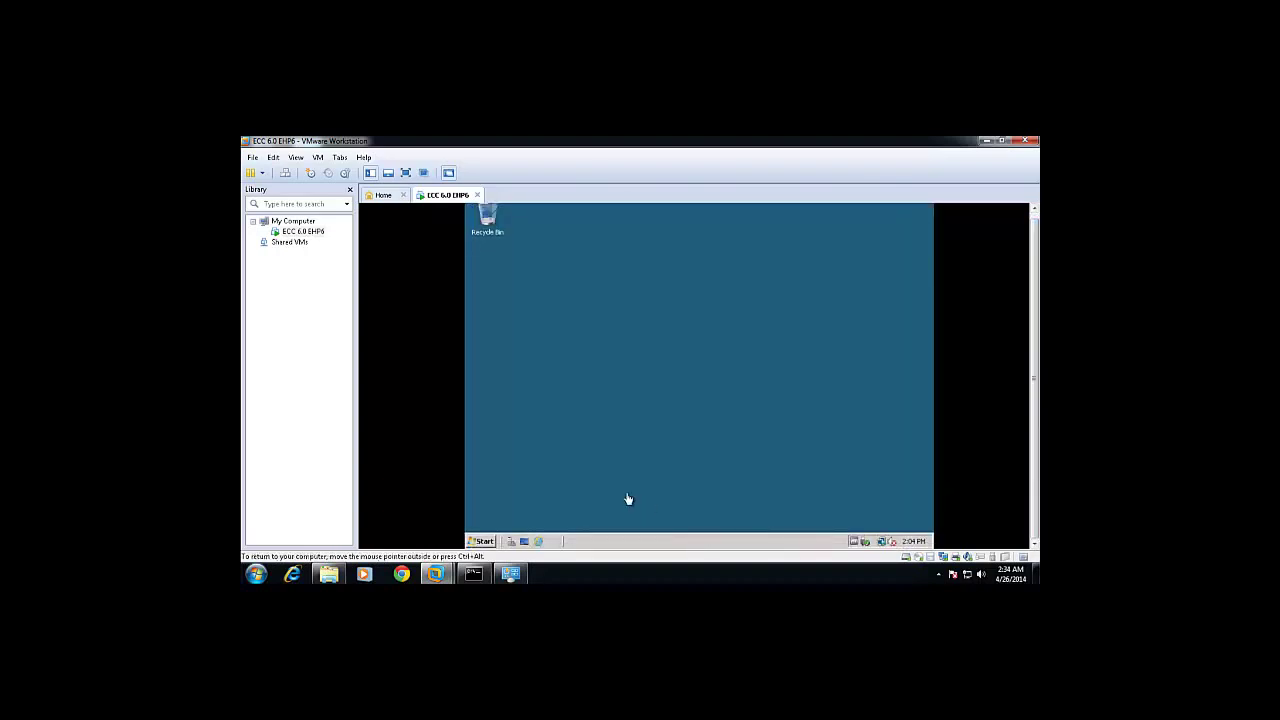
Shut down the guest with reason Hardware: Maintenance (Planned).
{"action": "left_click", "coordinate": [483, 543]}
{"action": "left_click", "coordinate": [683, 520]}
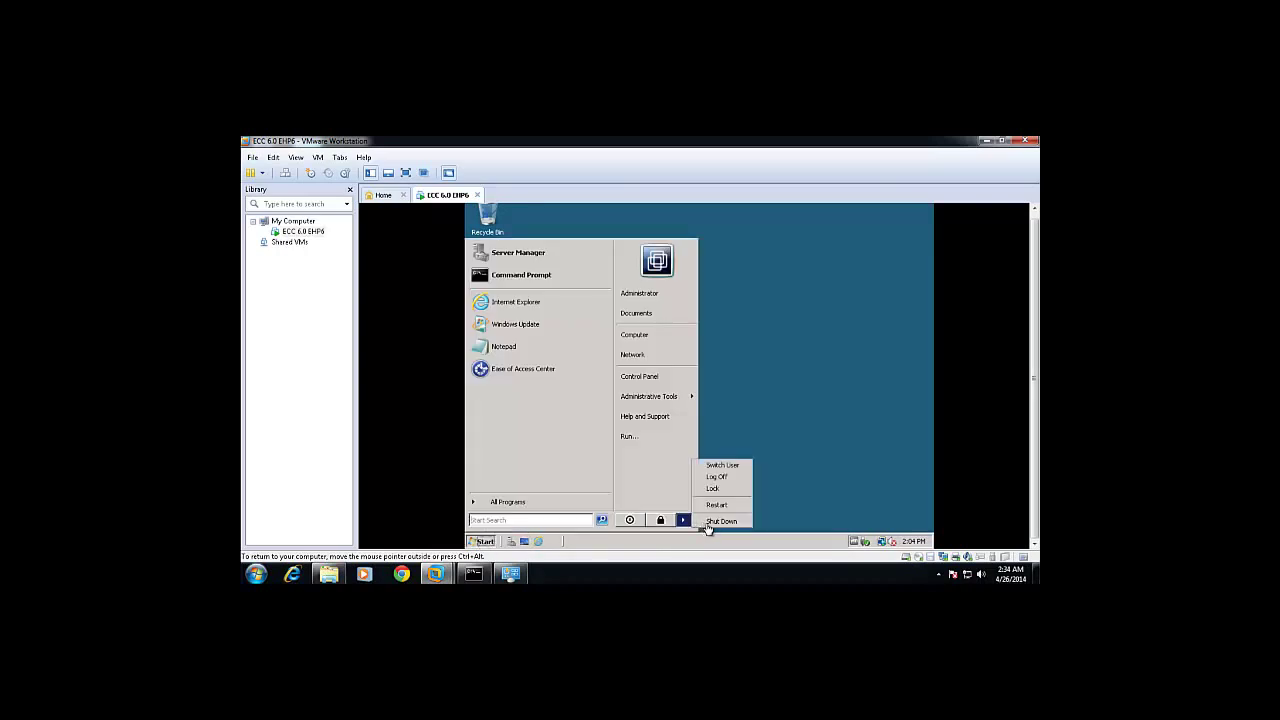
{"action": "left_click", "coordinate": [714, 522]}
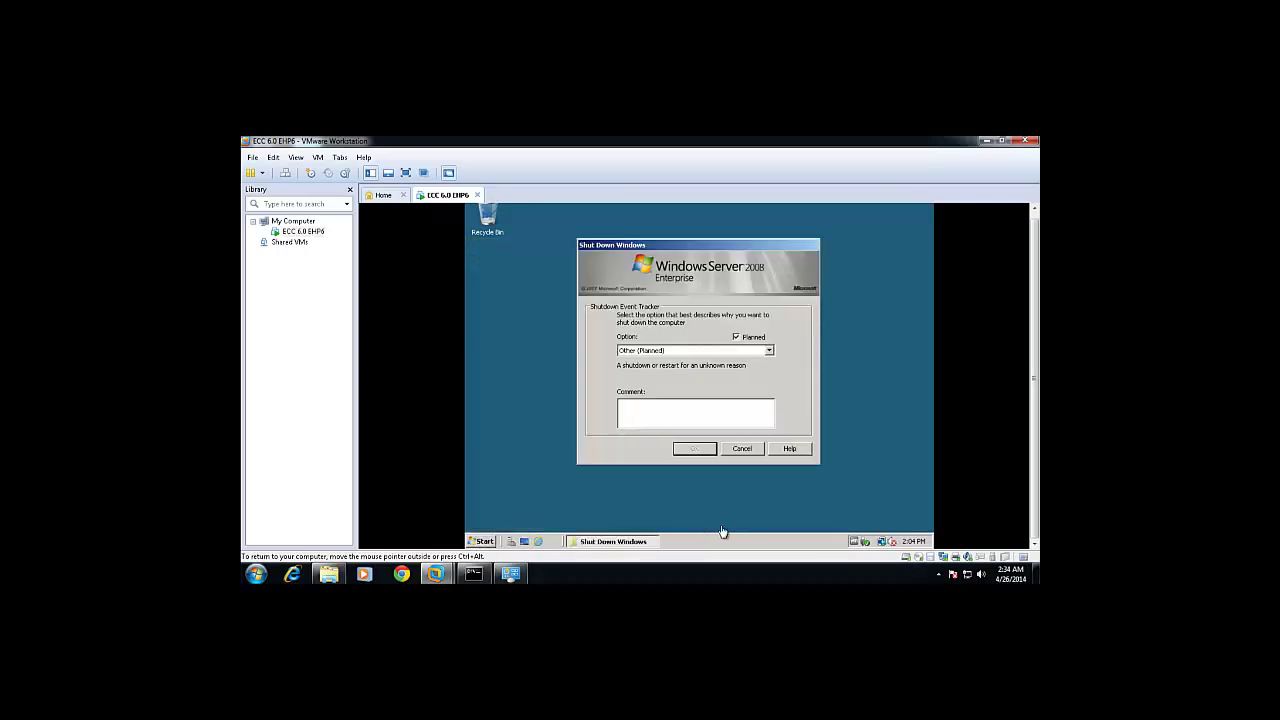
{"action": "left_click", "coordinate": [676, 352]}
{"action": "left_click", "coordinate": [648, 370]}
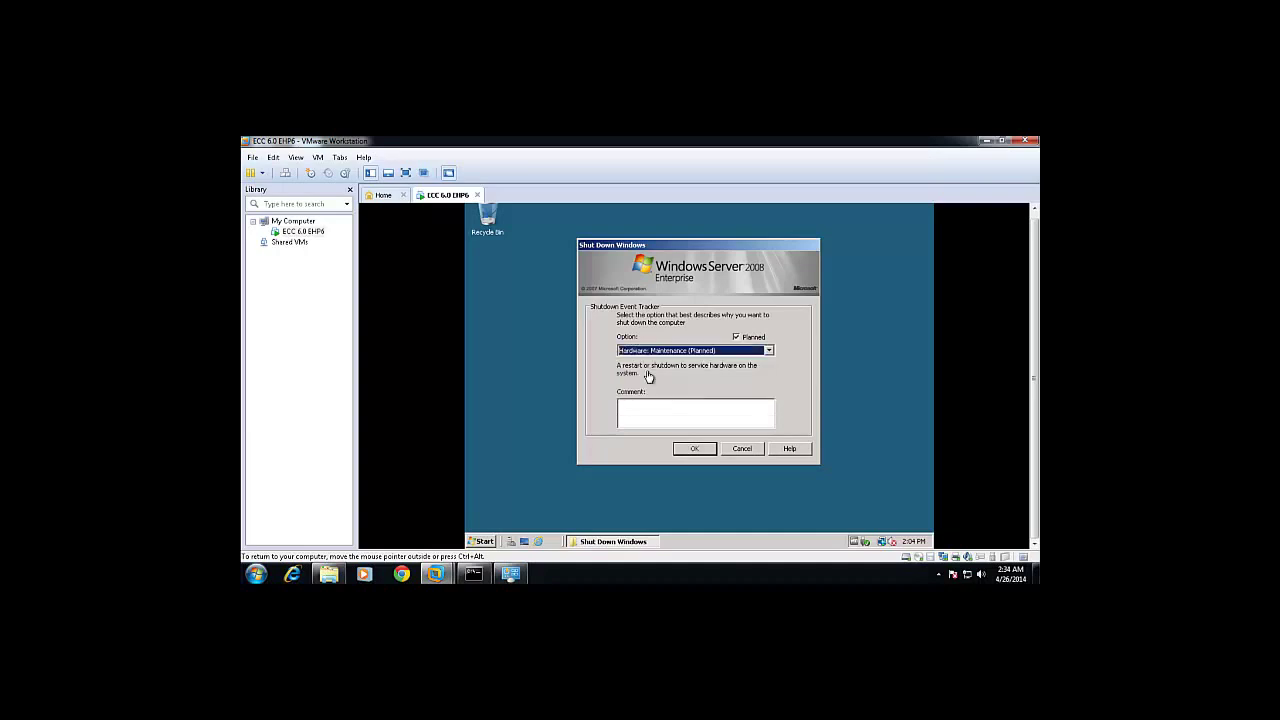
{"action": "left_click", "coordinate": [694, 448]}
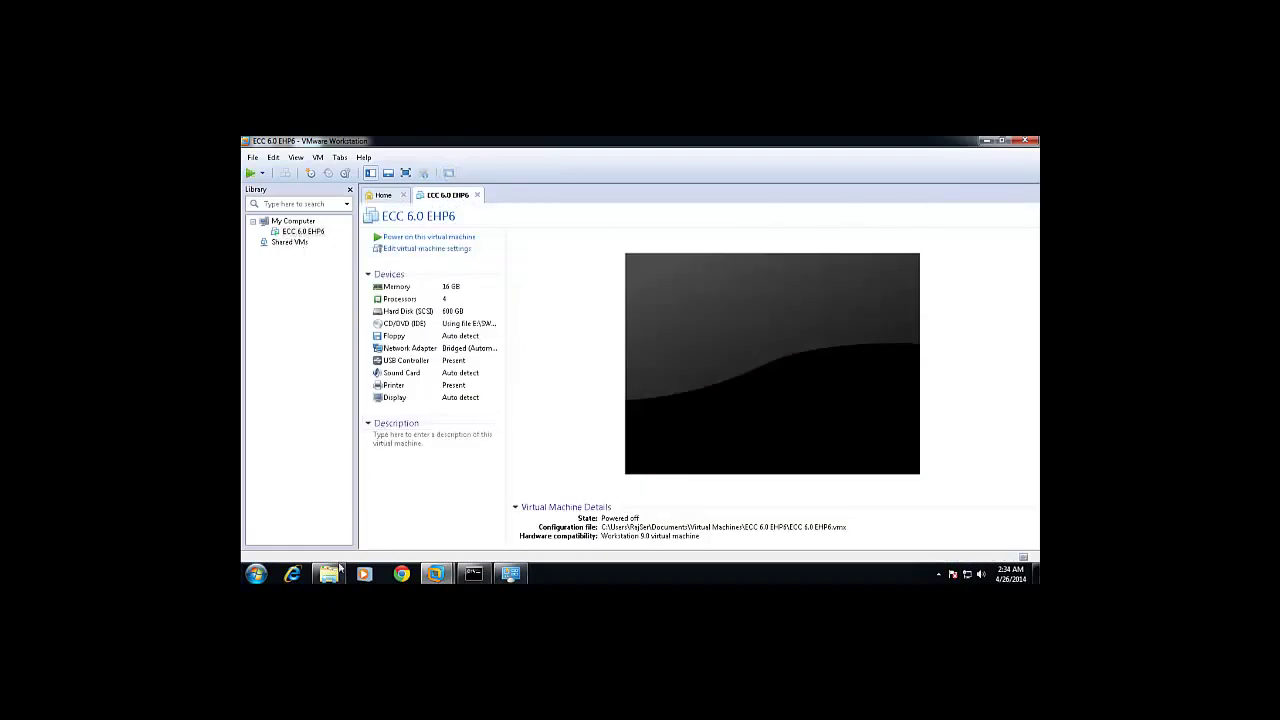
Close VMware Workstation, the host Command Prompt, Control Panel and Explorer windows.
{"action": "left_click", "coordinate": [1026, 142]}
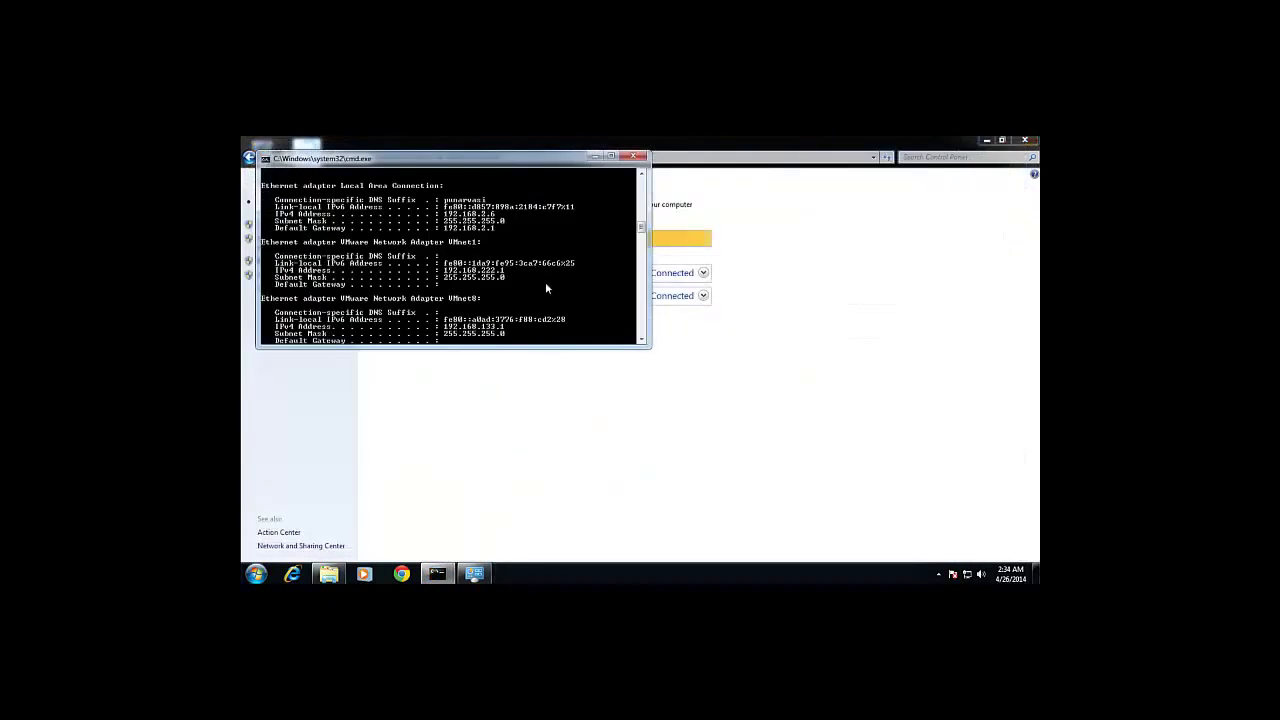
{"action": "left_click", "coordinate": [633, 156]}
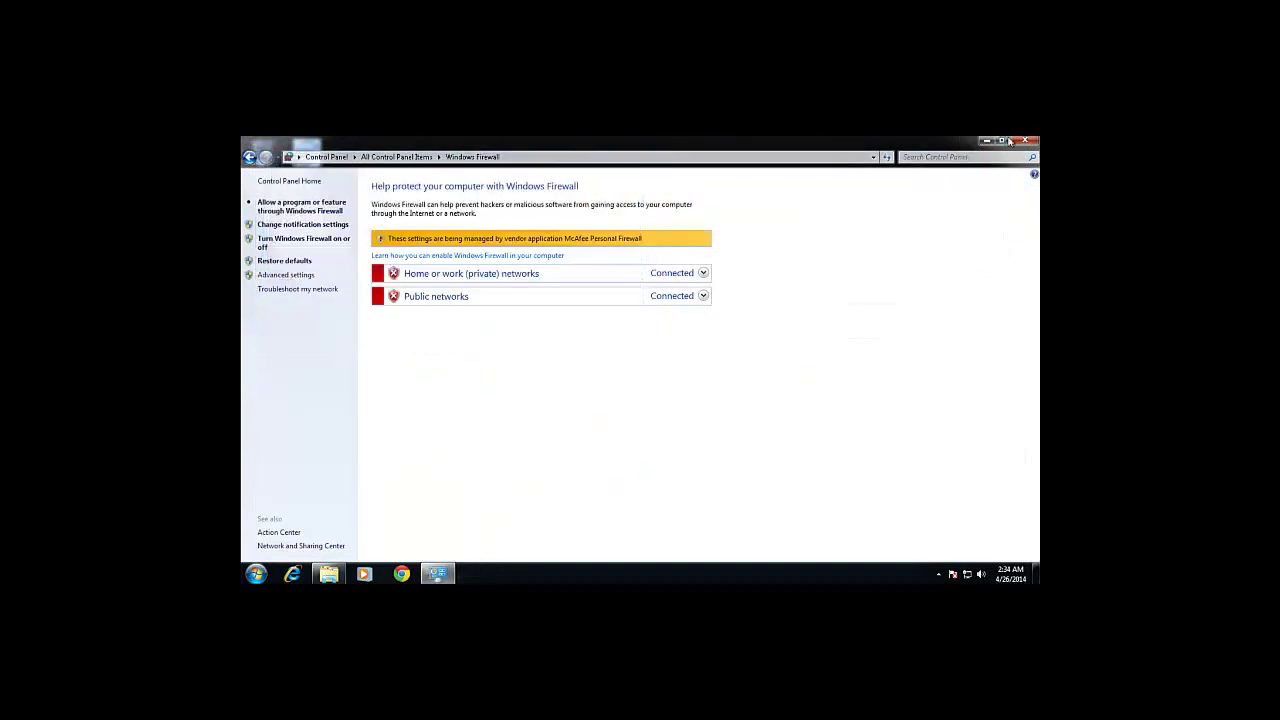
{"action": "left_click", "coordinate": [1025, 140]}
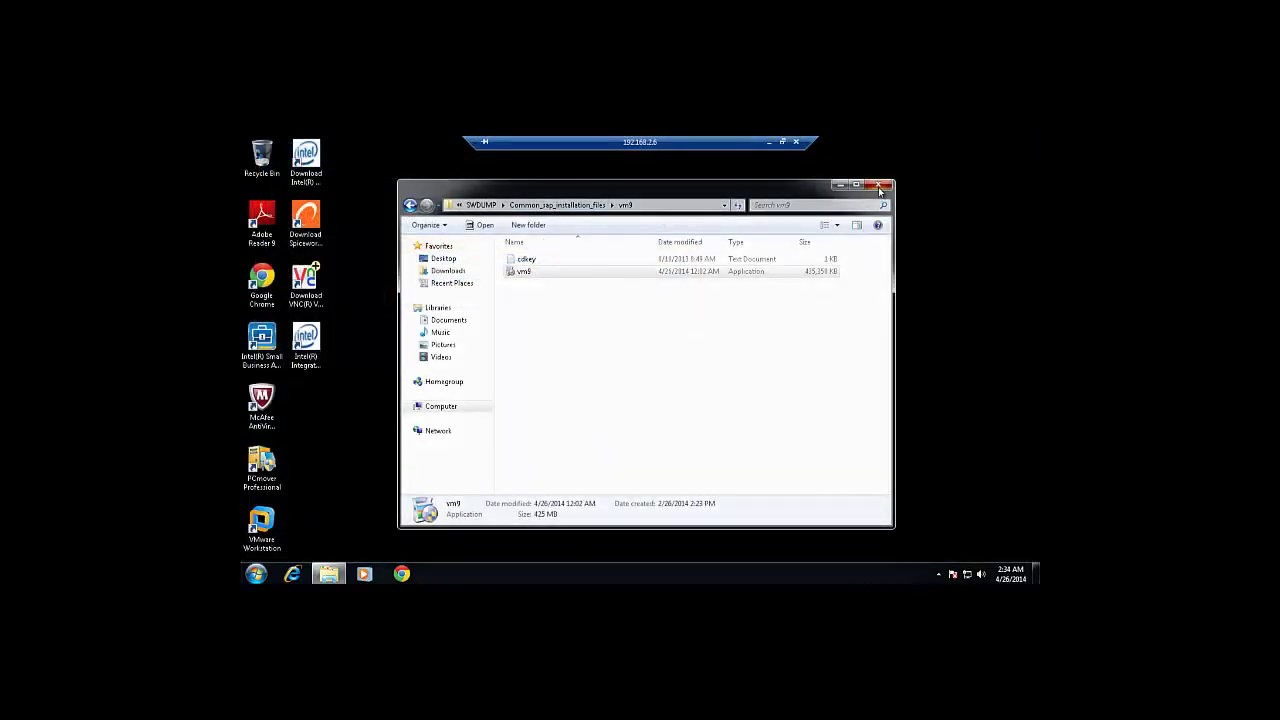
{"action": "left_click", "coordinate": [880, 187]}
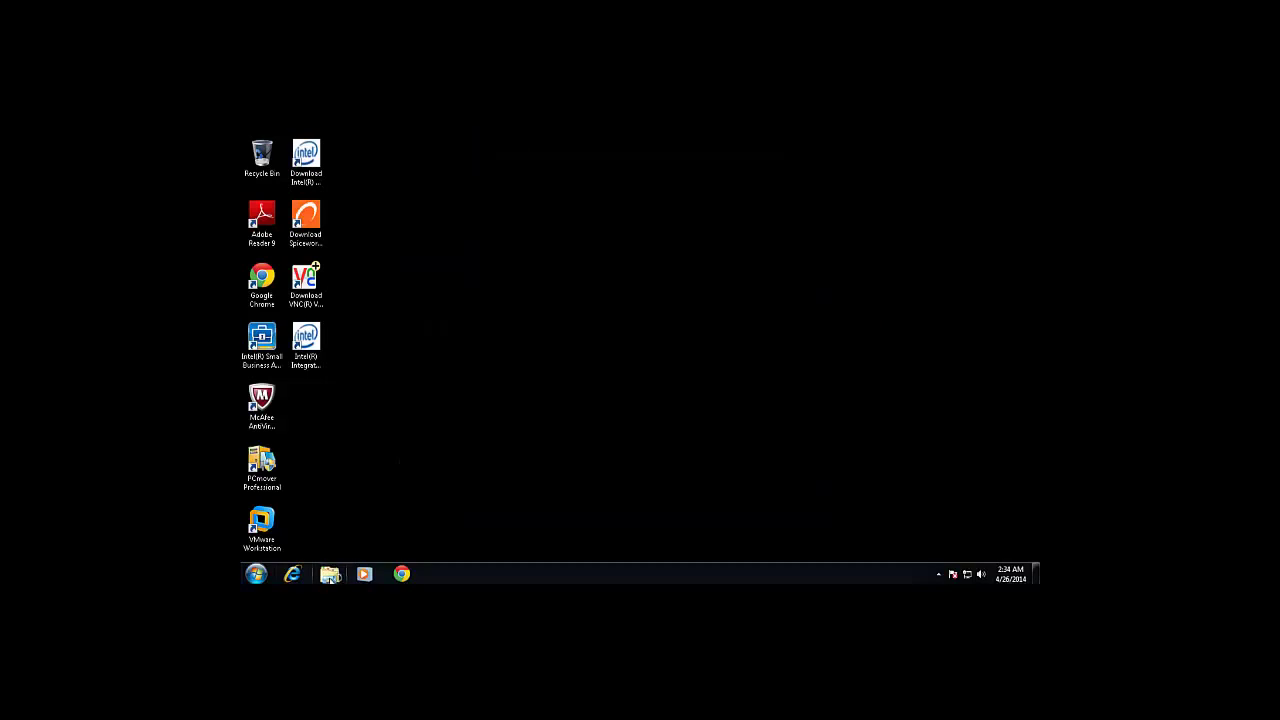
Open Documents > Virtual Machines > ECC 6.0 EHP6 folder in a maximized Explorer window.
{"action": "left_click", "coordinate": [329, 575]}
{"action": "double_click", "coordinate": [549, 289]}
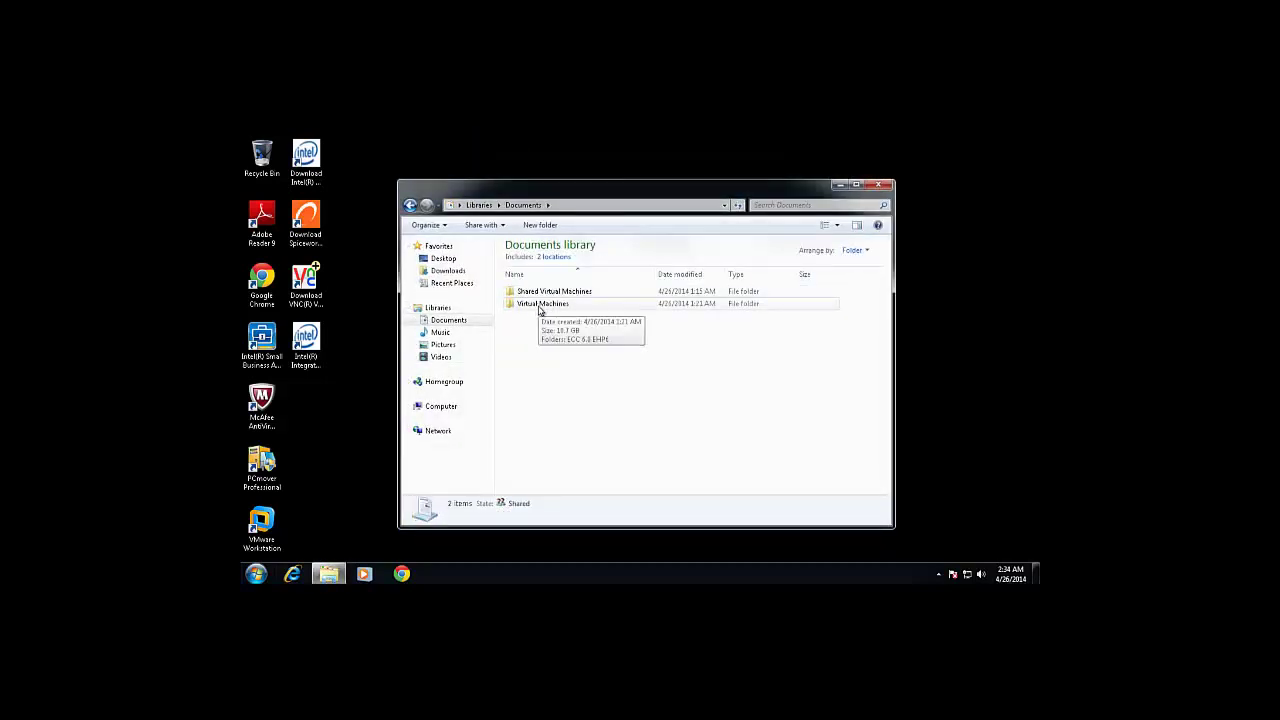
{"action": "double_click", "coordinate": [537, 307]}
{"action": "double_click", "coordinate": [524, 295]}
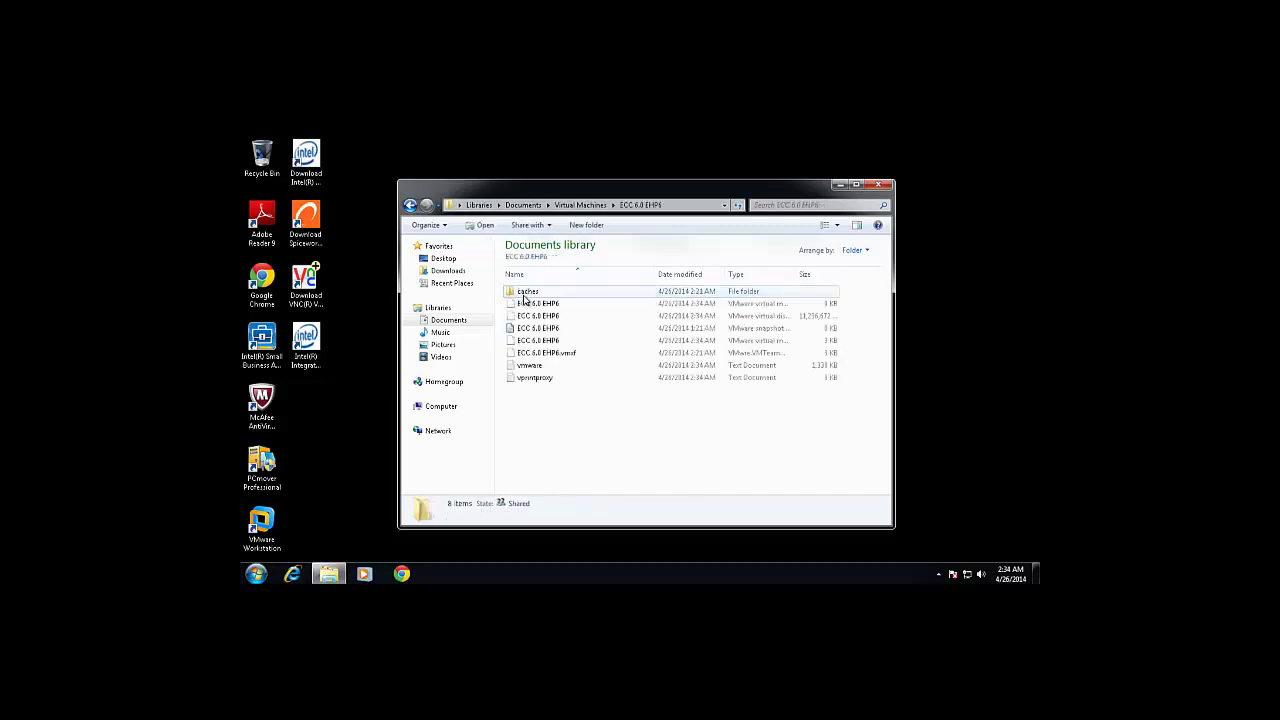
{"action": "double_click", "coordinate": [700, 190]}
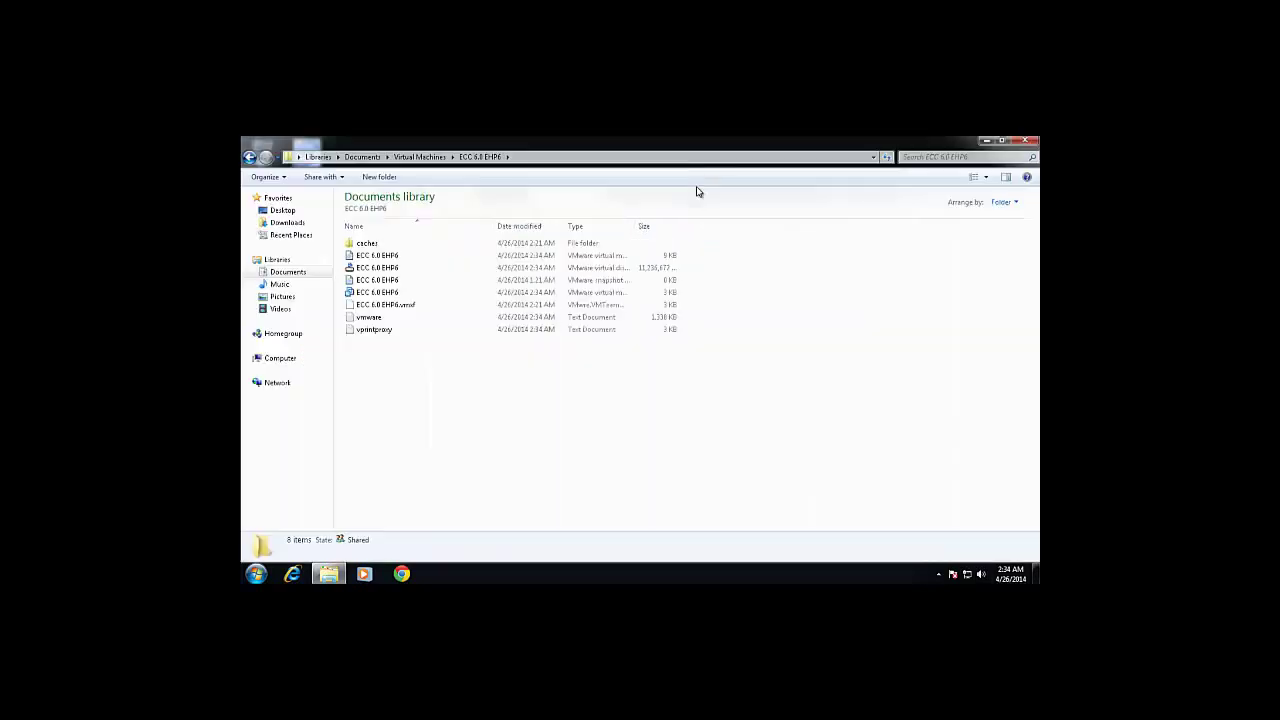
Check the ECC 6.0 EHP6 virtual disk file's 10.7 GB size in Properties, then copy it.
{"action": "left_click", "coordinate": [398, 270]}
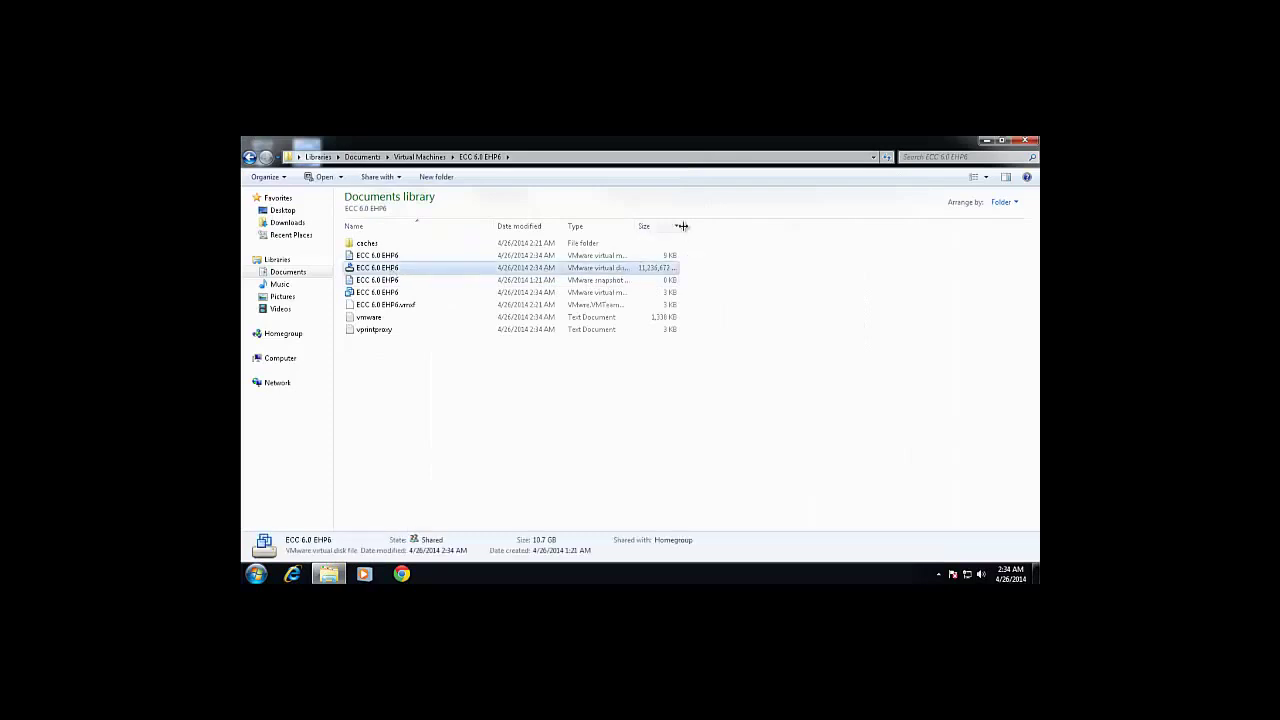
{"action": "right_click", "coordinate": [387, 273]}
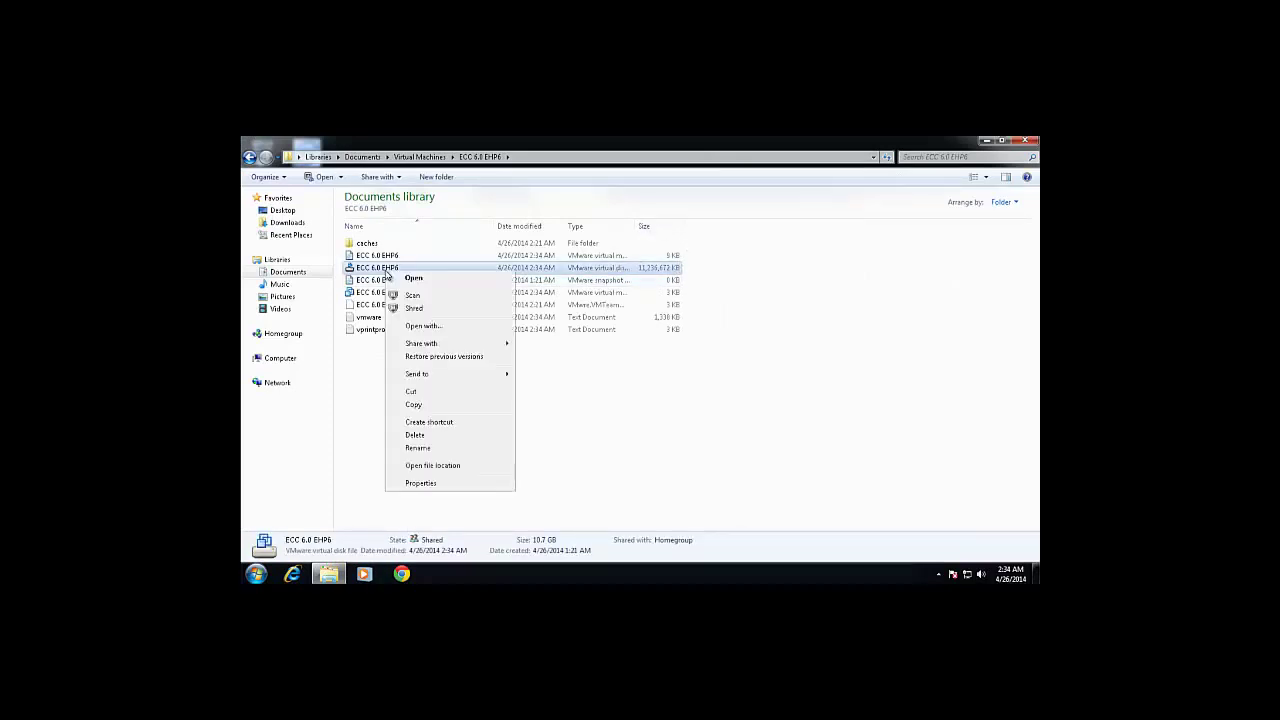
{"action": "left_click", "coordinate": [423, 483]}
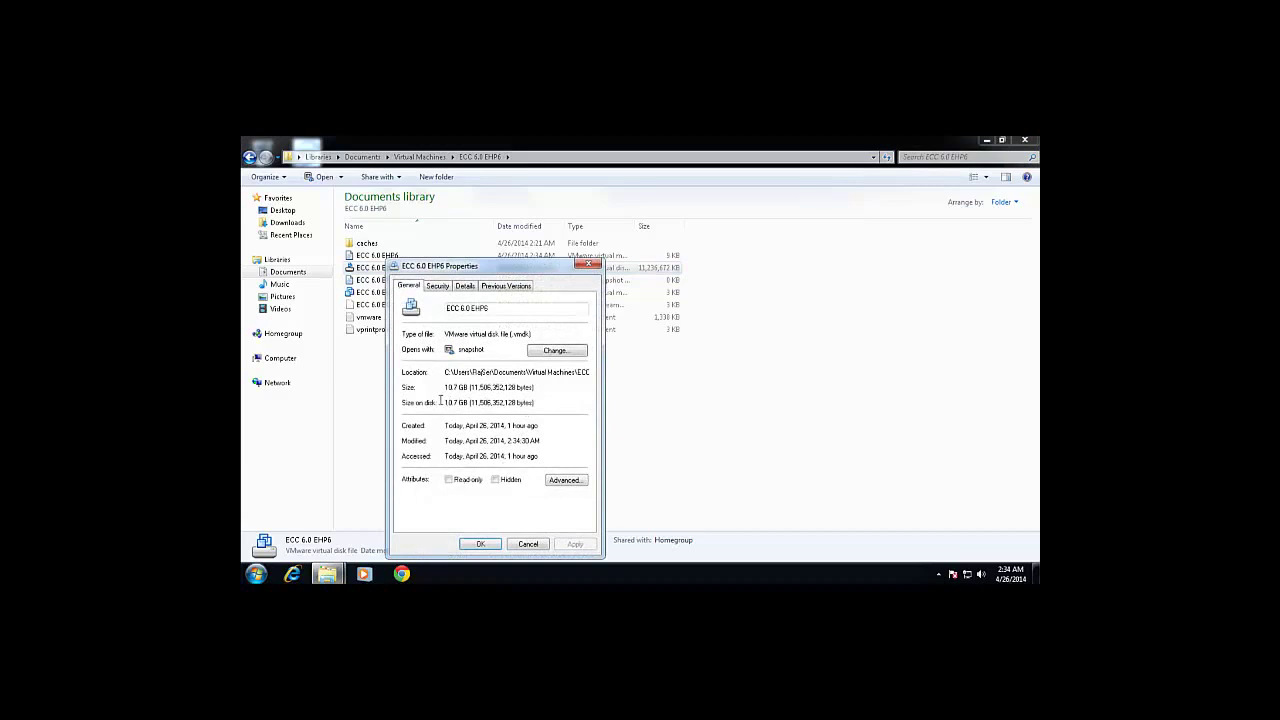
{"action": "left_click", "coordinate": [520, 540]}
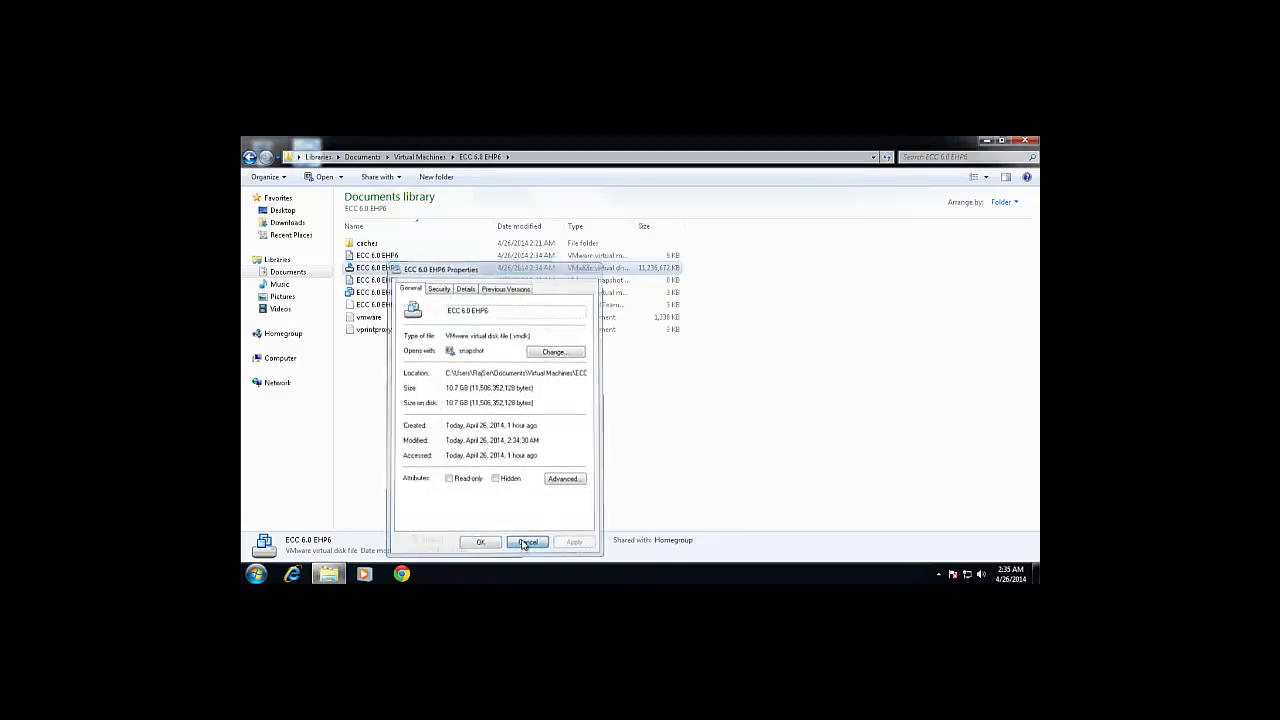
{"action": "right_click", "coordinate": [386, 272]}
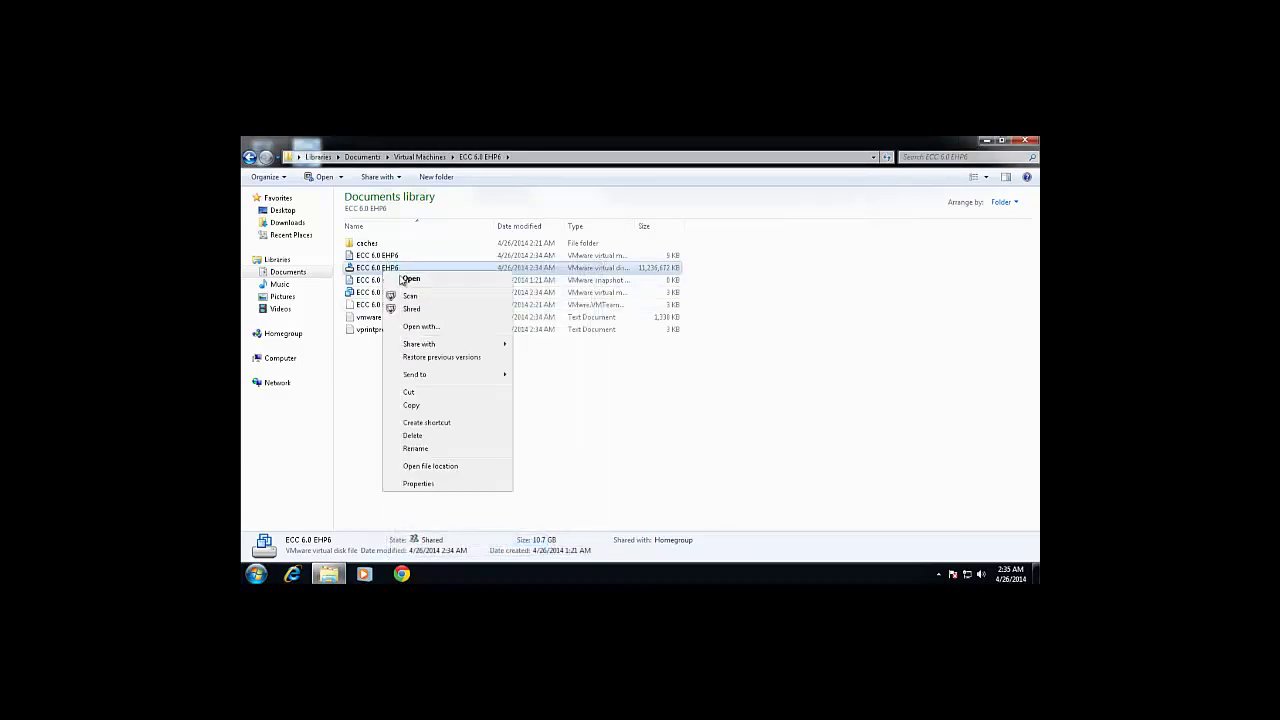
{"action": "left_click", "coordinate": [411, 405]}
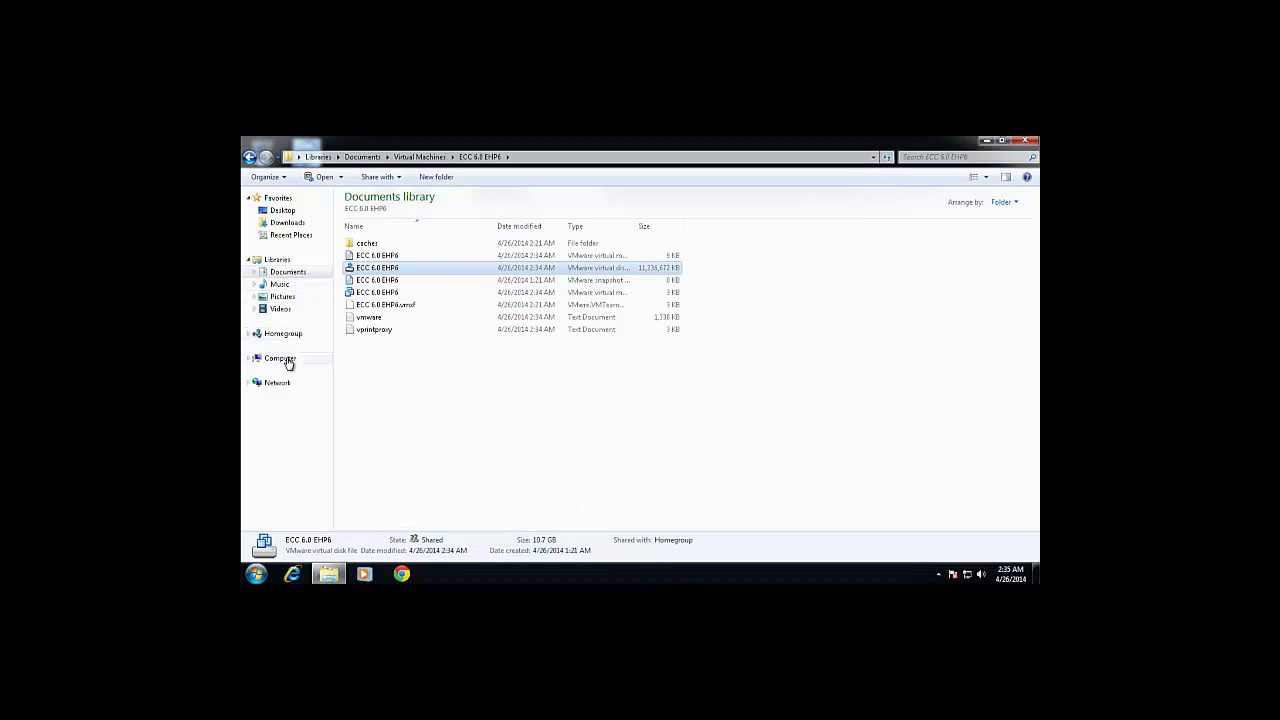
Paste the ECC 6.0 EHP6 virtual disk onto Seagate Backup Plus Drive (E:), then minimize Explorer and the copy dialog.
{"action": "left_click", "coordinate": [283, 358]}
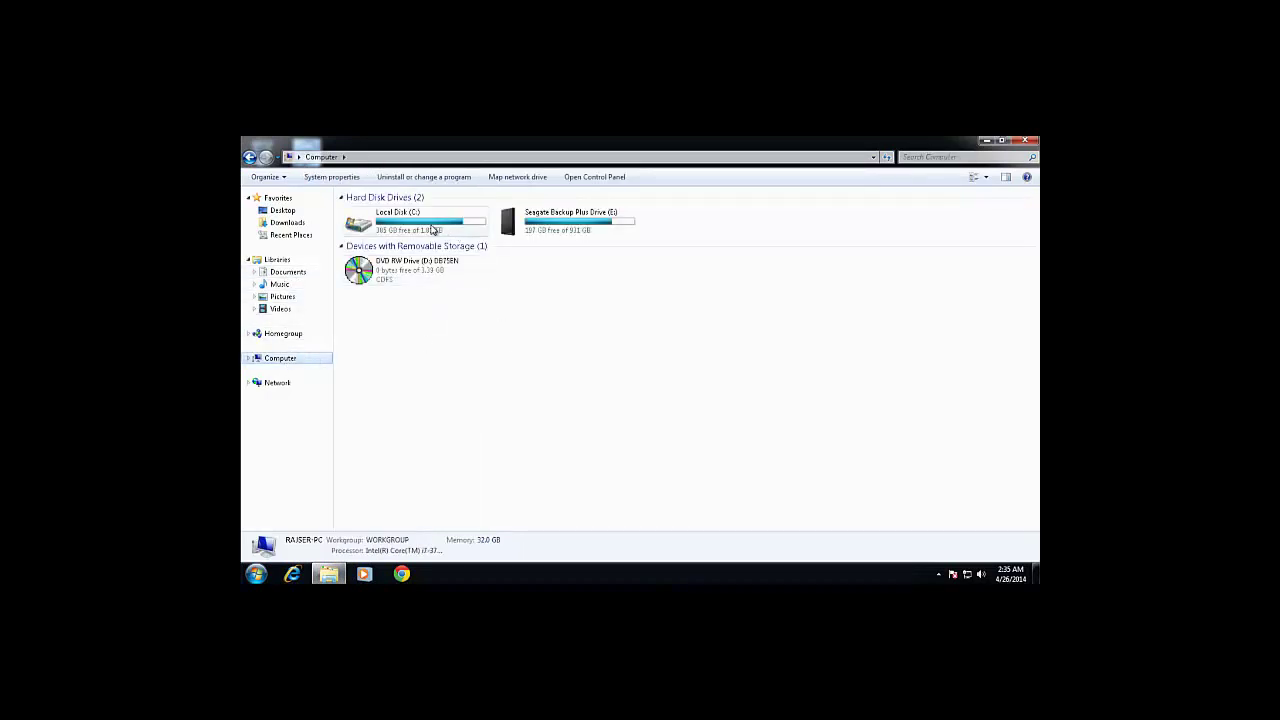
{"action": "double_click", "coordinate": [570, 228]}
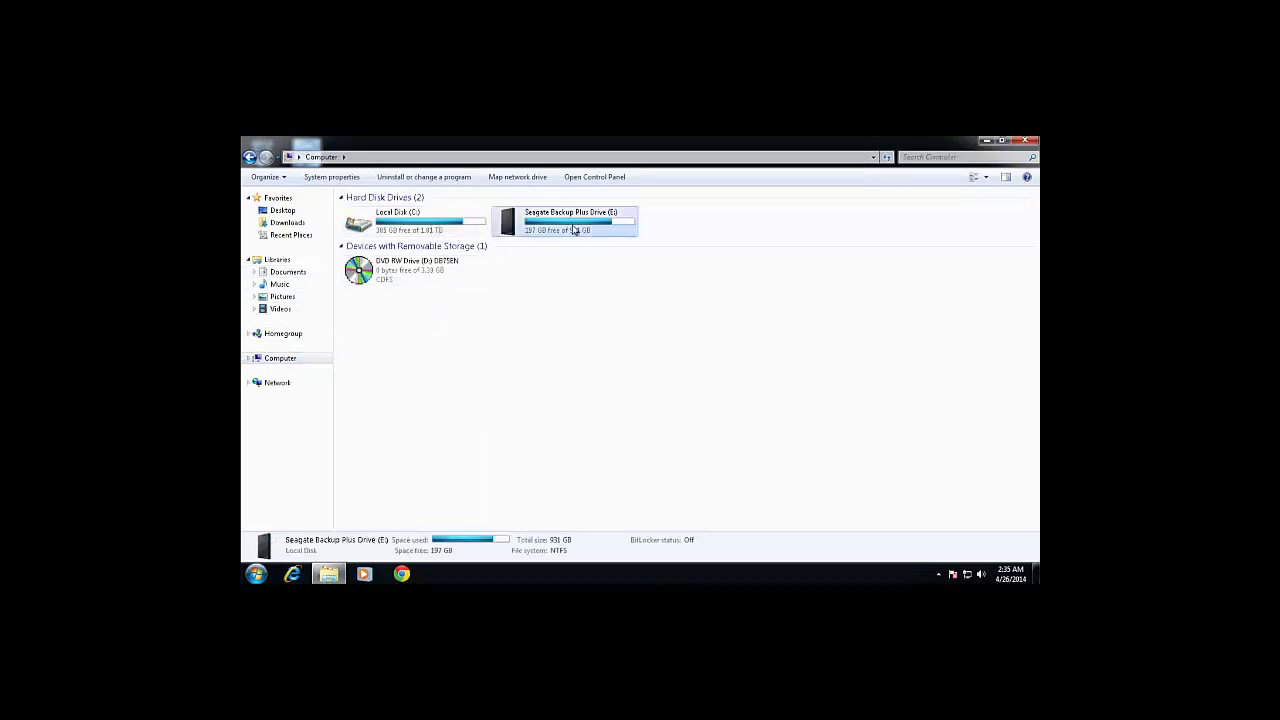
{"action": "right_click", "coordinate": [380, 333]}
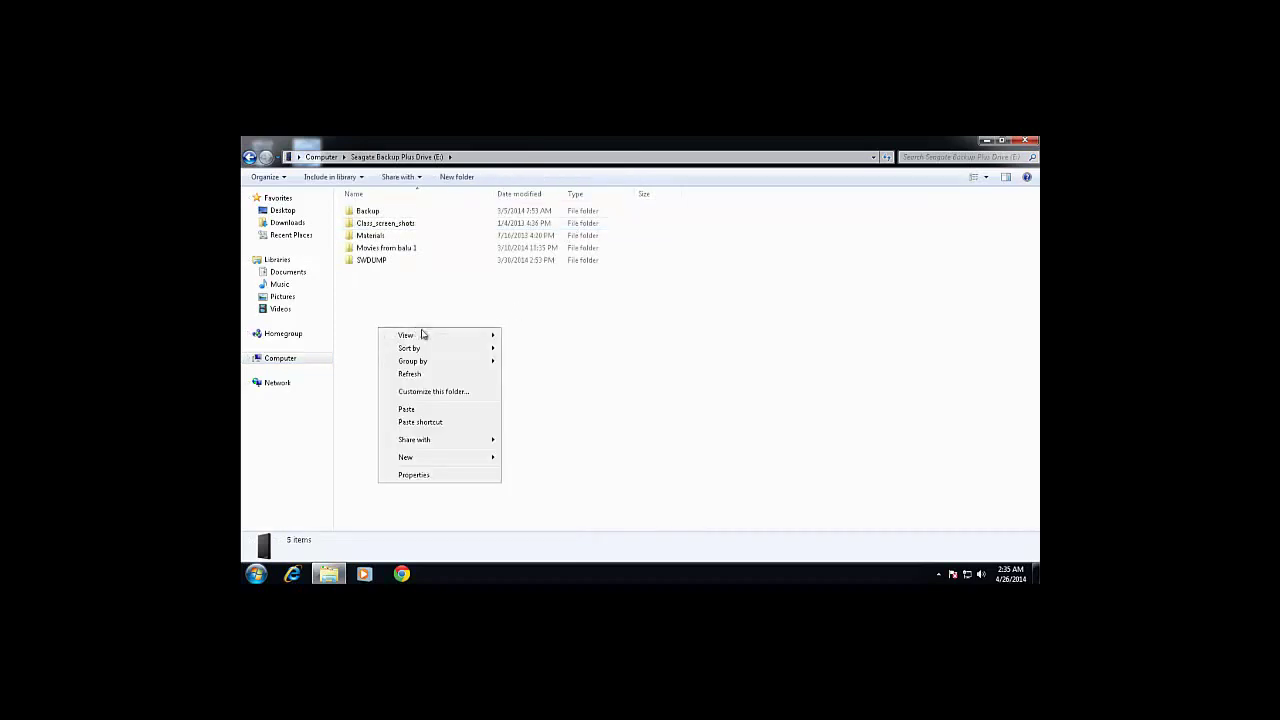
{"action": "left_click", "coordinate": [406, 410]}
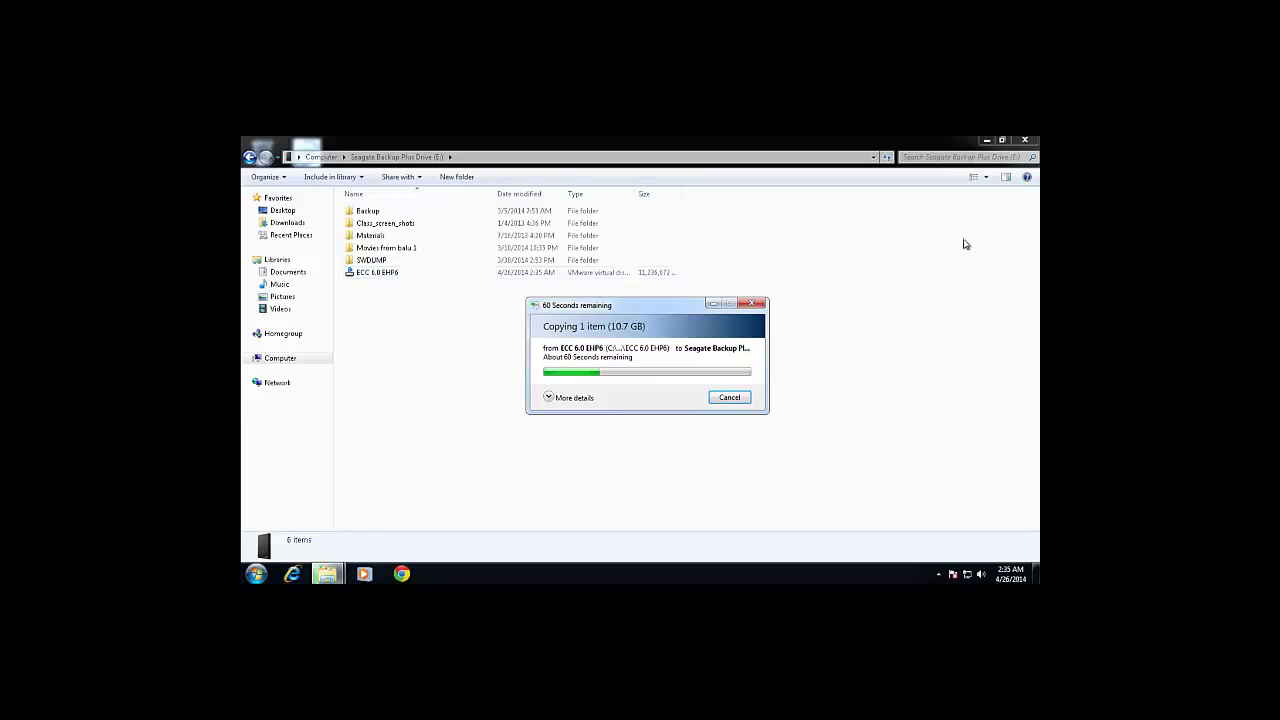
{"action": "left_click", "coordinate": [986, 141]}
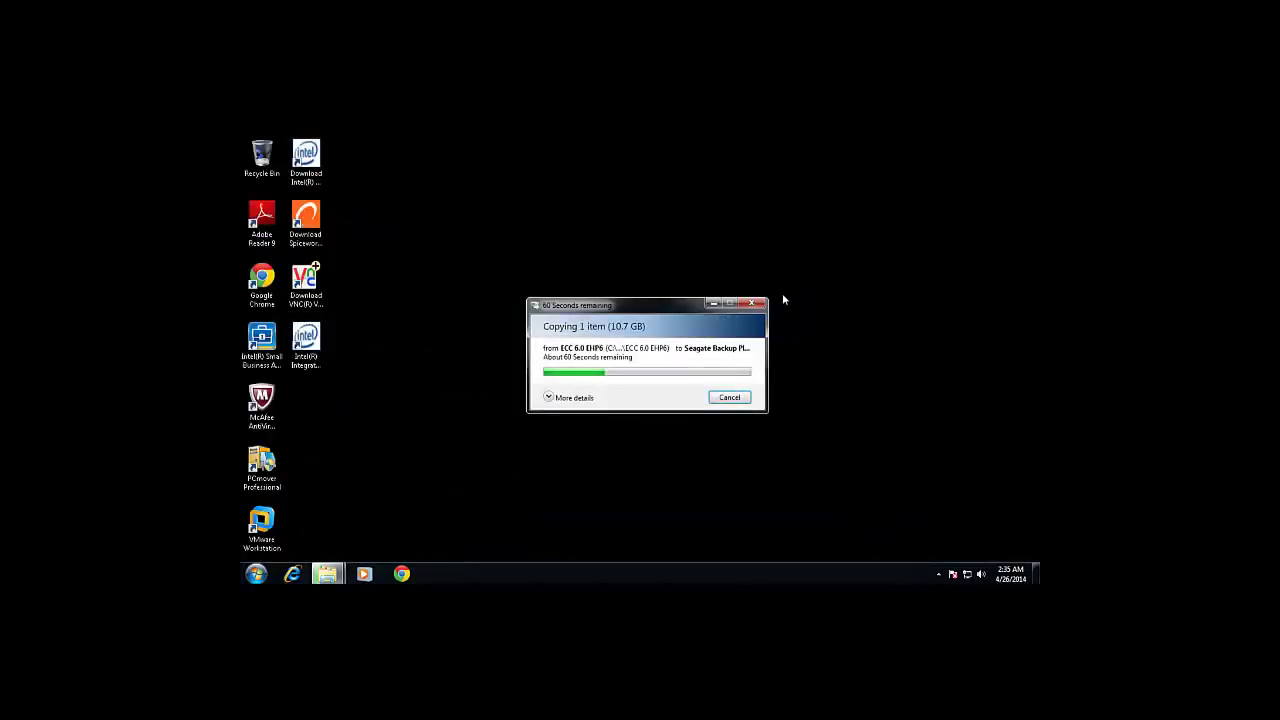
{"action": "left_click", "coordinate": [713, 304]}
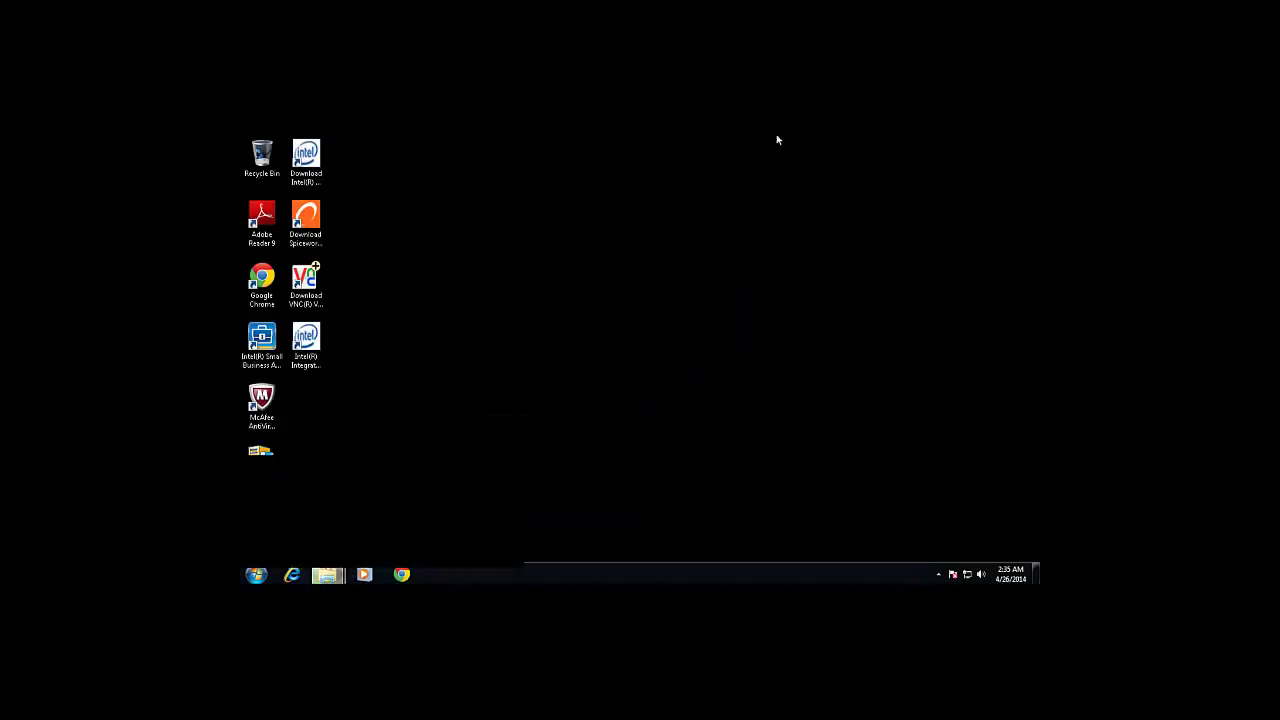
Minimize the Remote Desktop session from its connection bar to show the local desktop.
{"action": "mouse_move", "coordinate": [748, 149]}
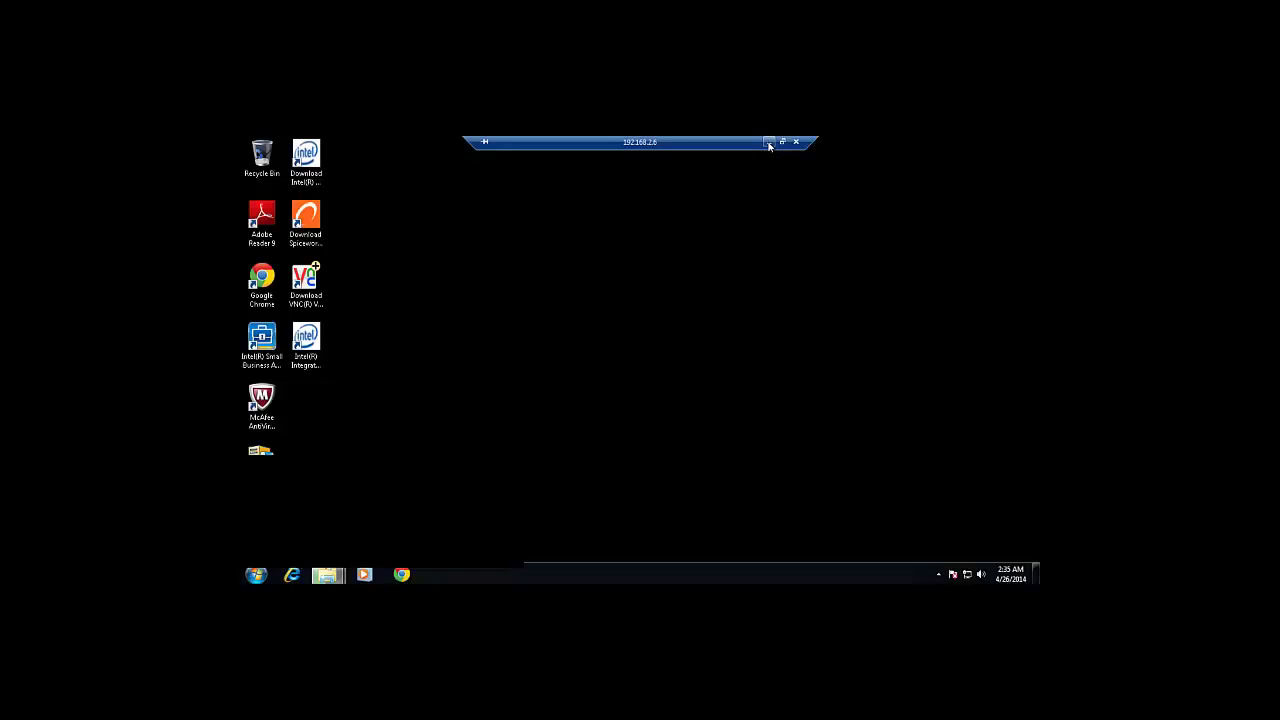
{"action": "left_click", "coordinate": [768, 143]}
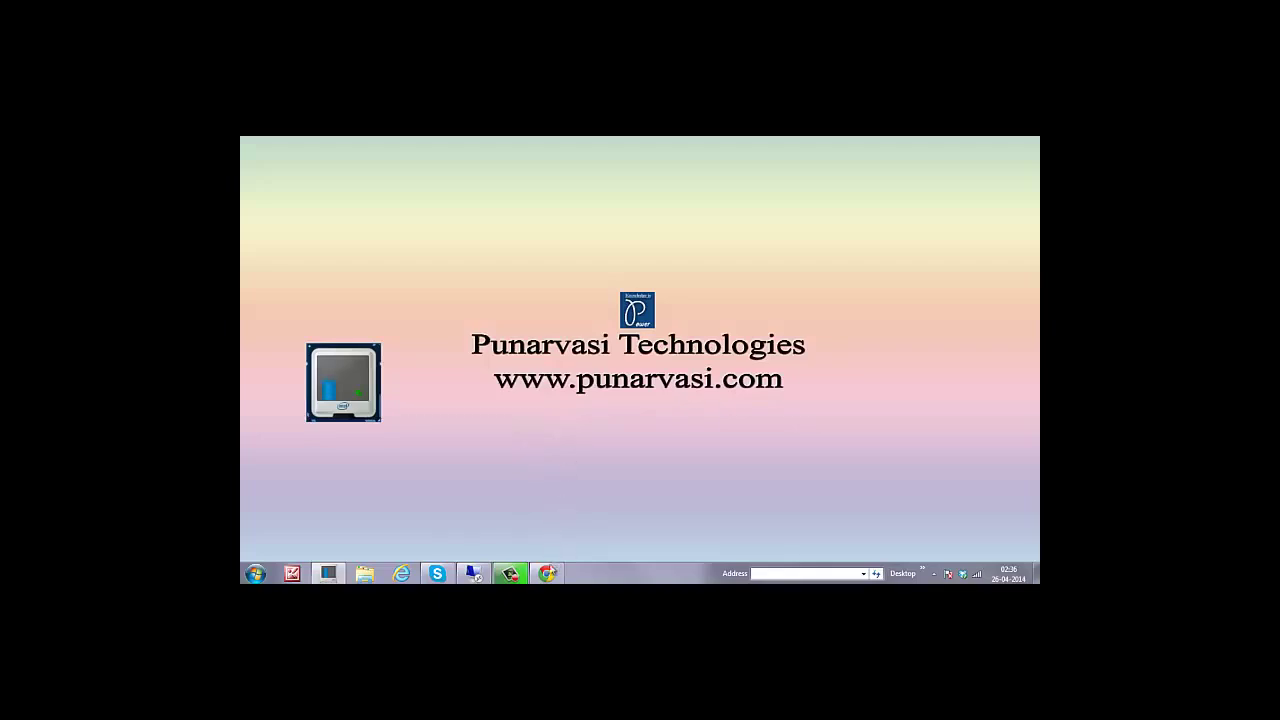
Load punarvasi.com in Chrome, visit its YouTube channel, then return to the home page.
{"action": "left_click", "coordinate": [546, 573]}
{"action": "type", "text": "you"}
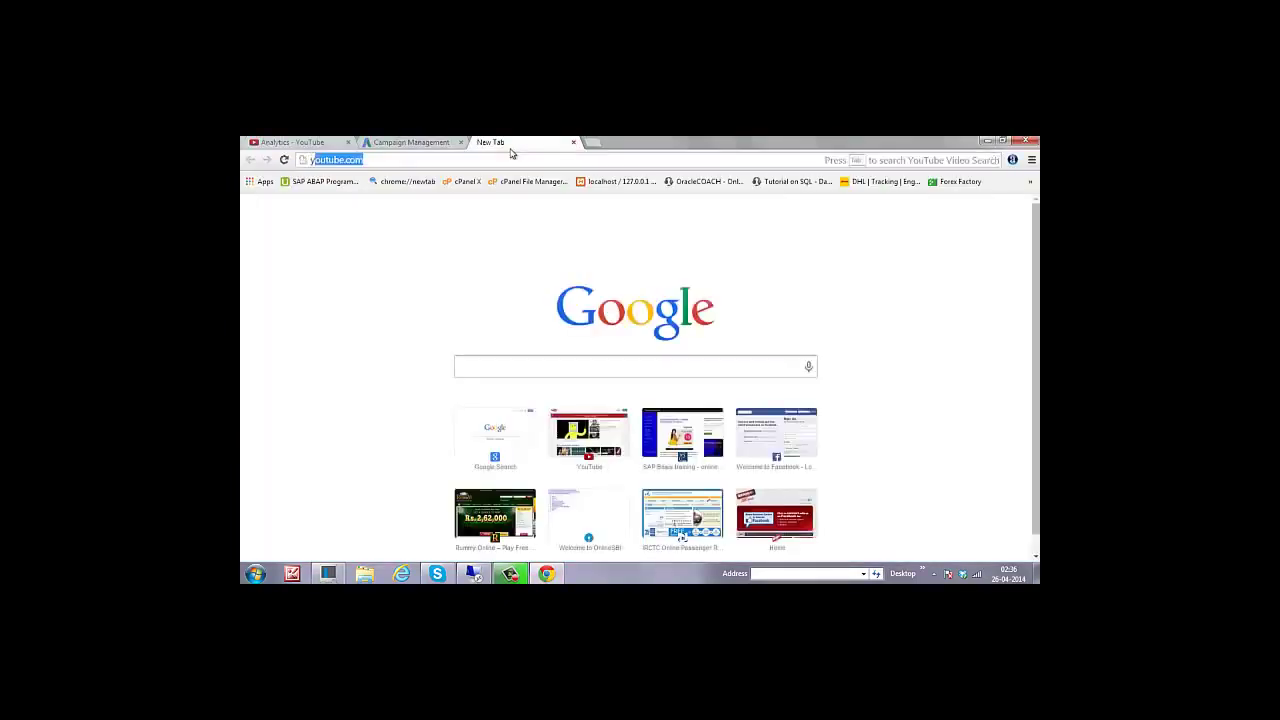
{"action": "key", "text": "BackSpace"}
{"action": "key", "text": "BackSpace"}
{"action": "key", "text": "BackSpace"}
{"action": "key", "text": "BackSpace"}
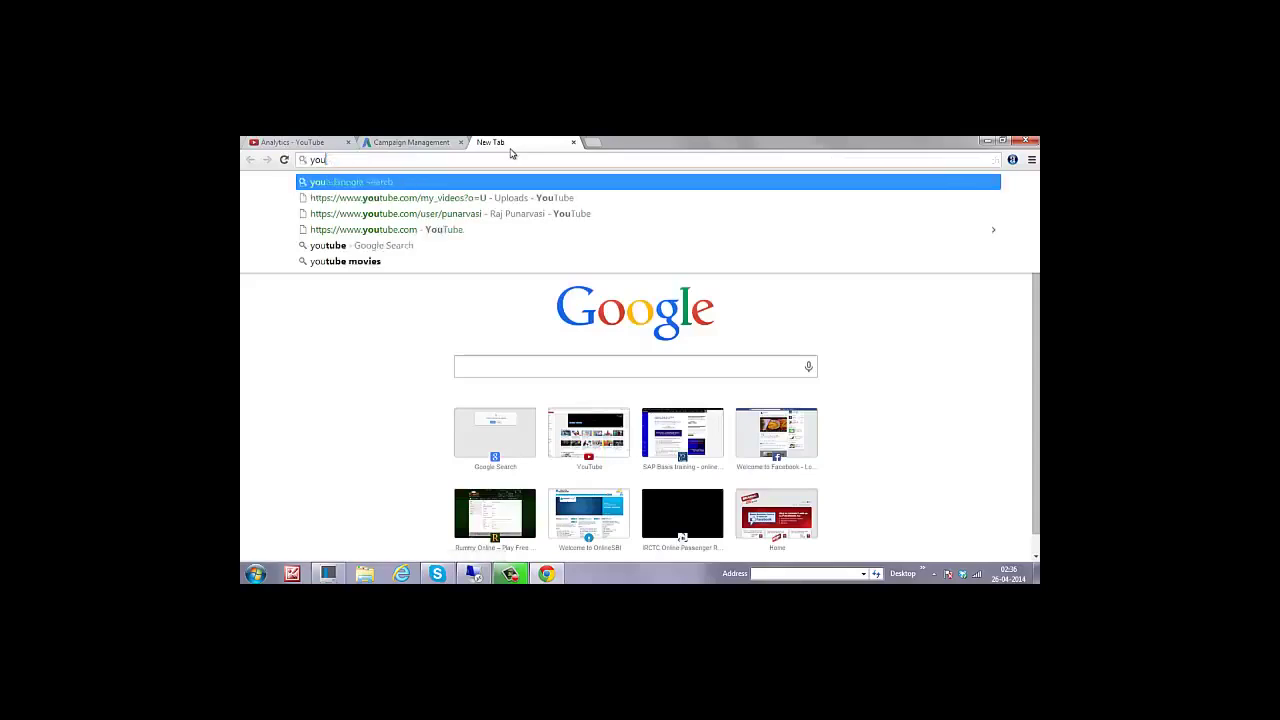
{"action": "type", "text": "pun"}
{"action": "key", "text": "Return"}
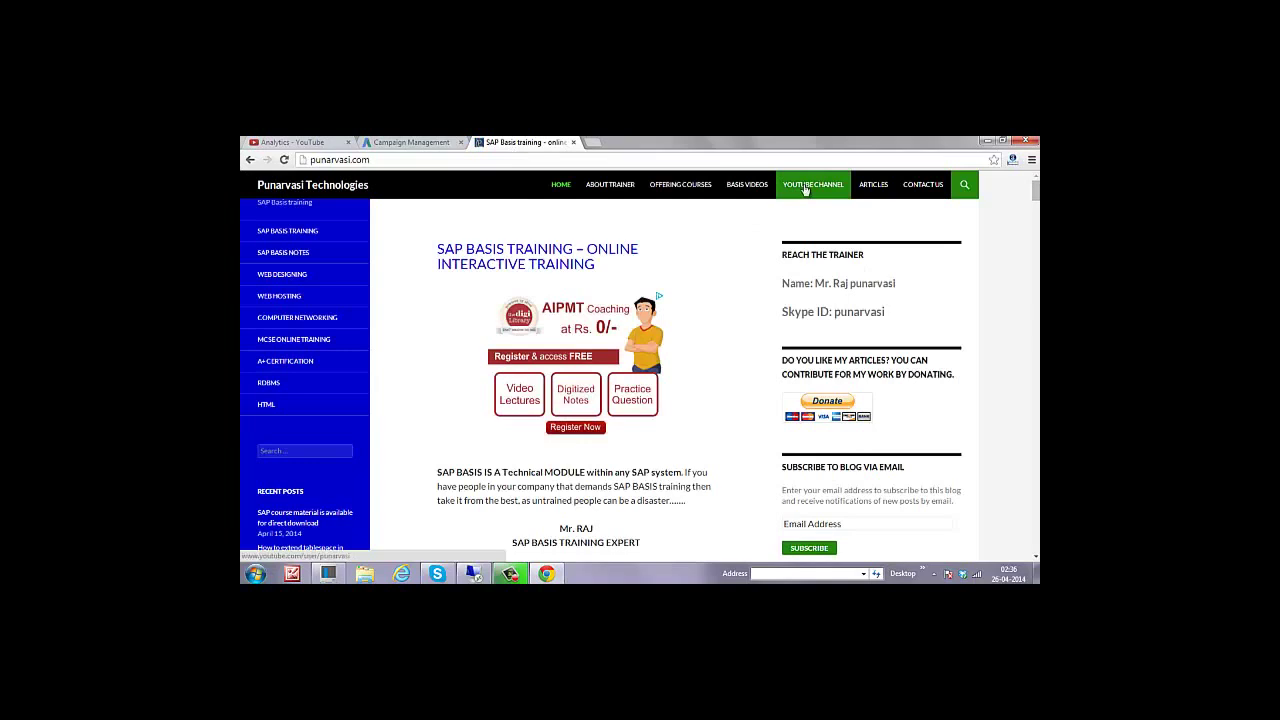
{"action": "left_click", "coordinate": [806, 190]}
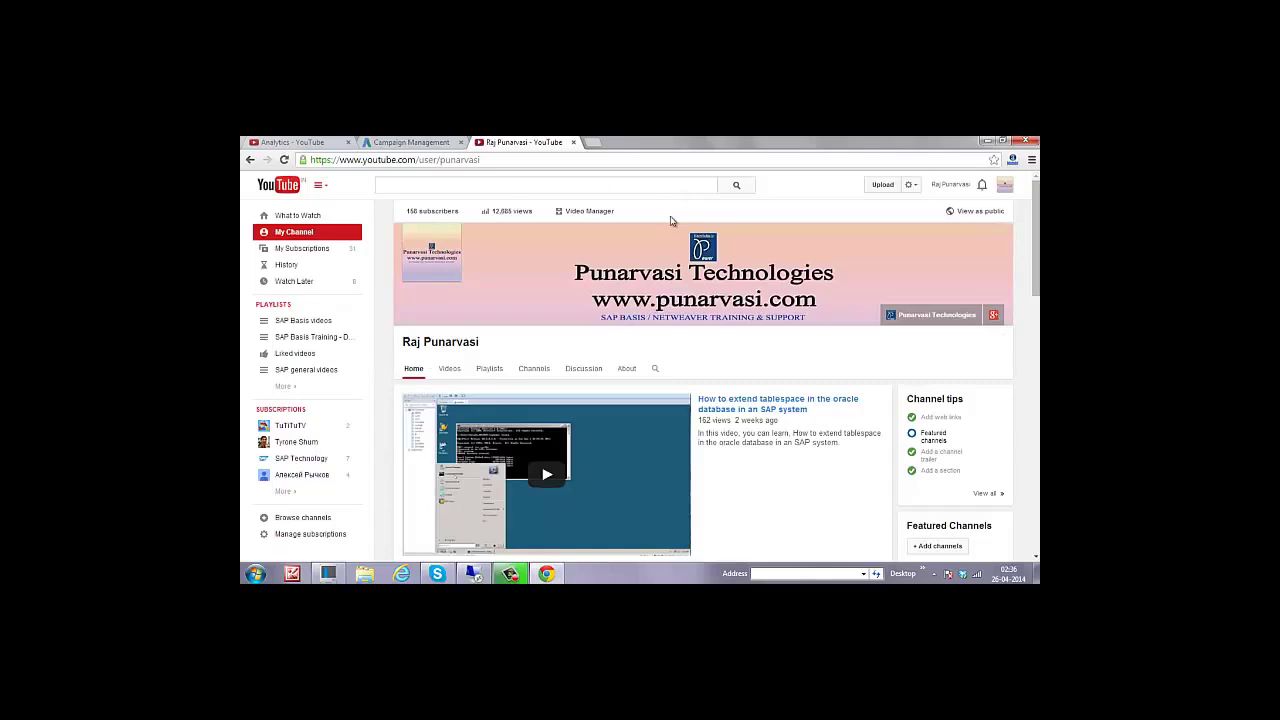
{"action": "left_click", "coordinate": [250, 163]}
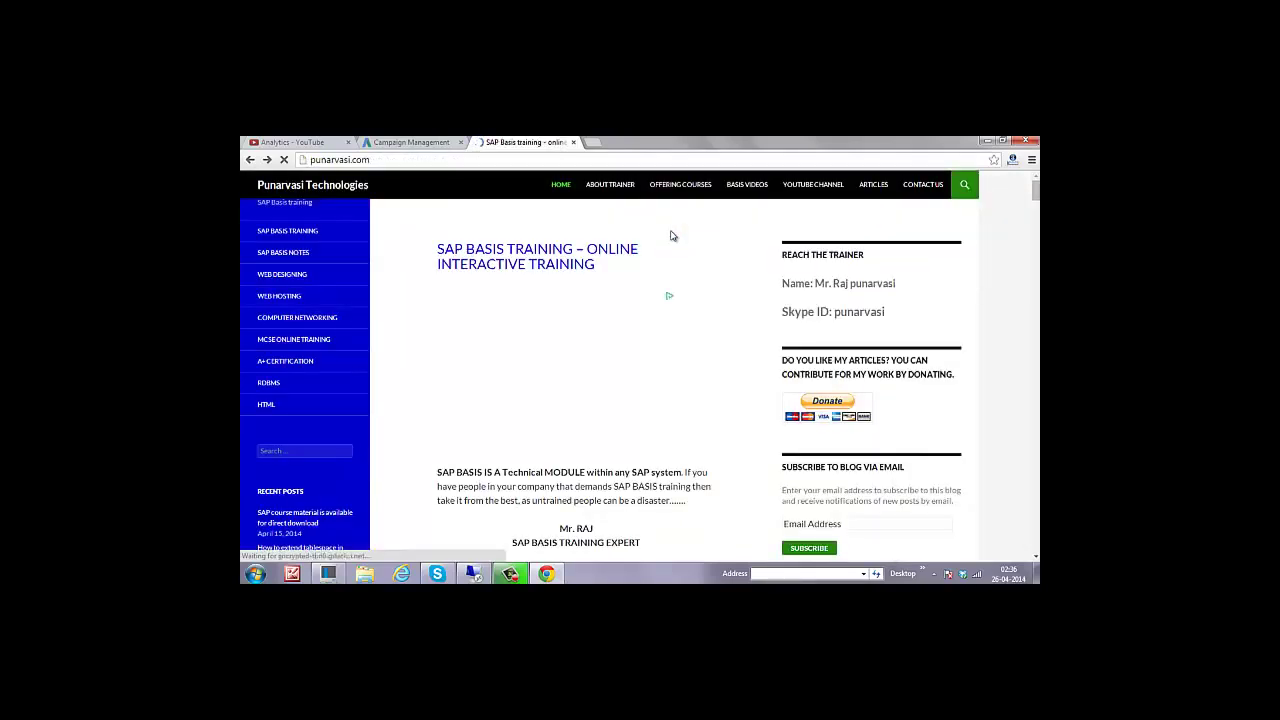
Scroll through the BASIS VIDEOS page's video table to the Subscribe section, then minimize Chrome.
{"action": "left_click", "coordinate": [749, 189]}
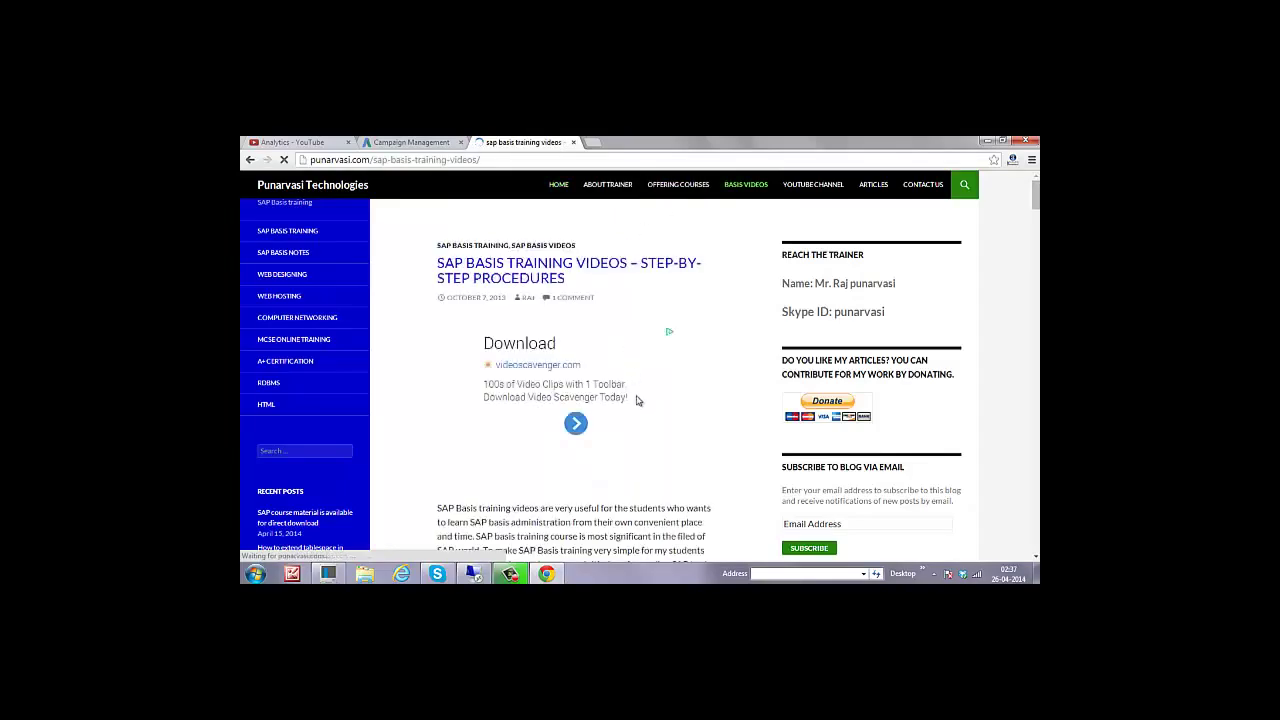
{"action": "scroll", "coordinate": [645, 430], "scroll_direction": "down", "scroll_amount": 10}
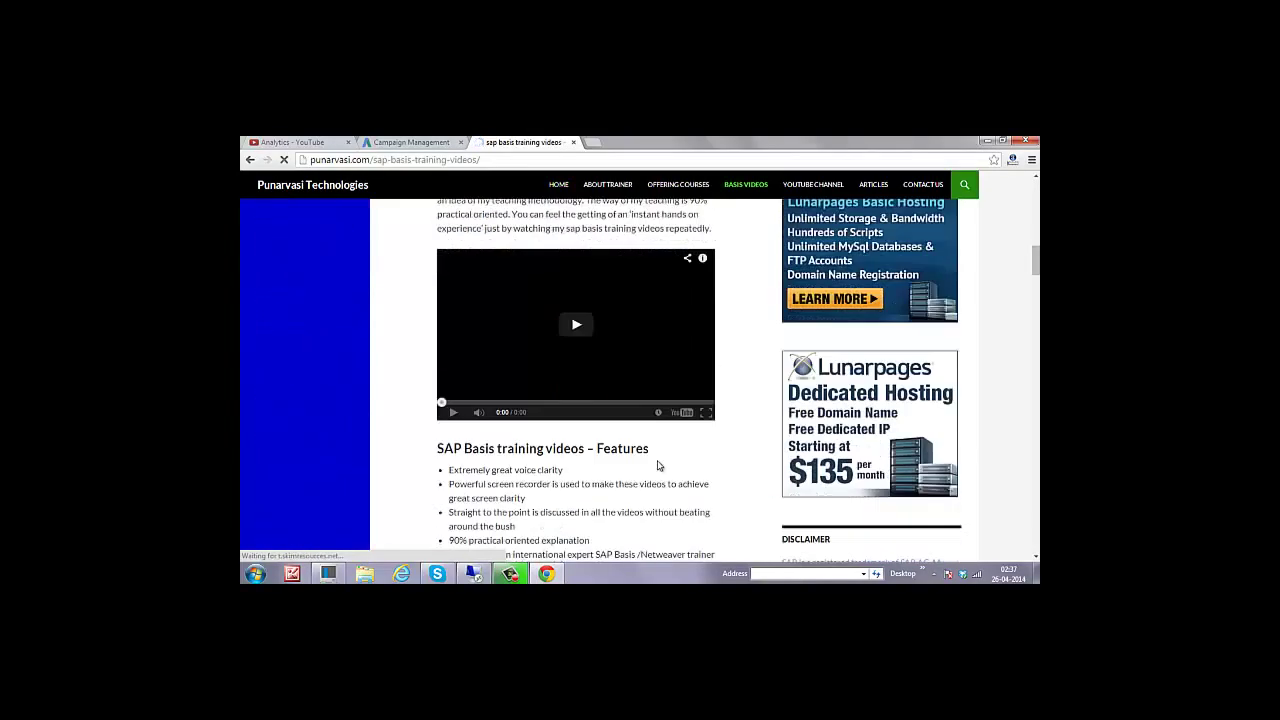
{"action": "scroll", "coordinate": [658, 465], "scroll_direction": "down", "scroll_amount": 6}
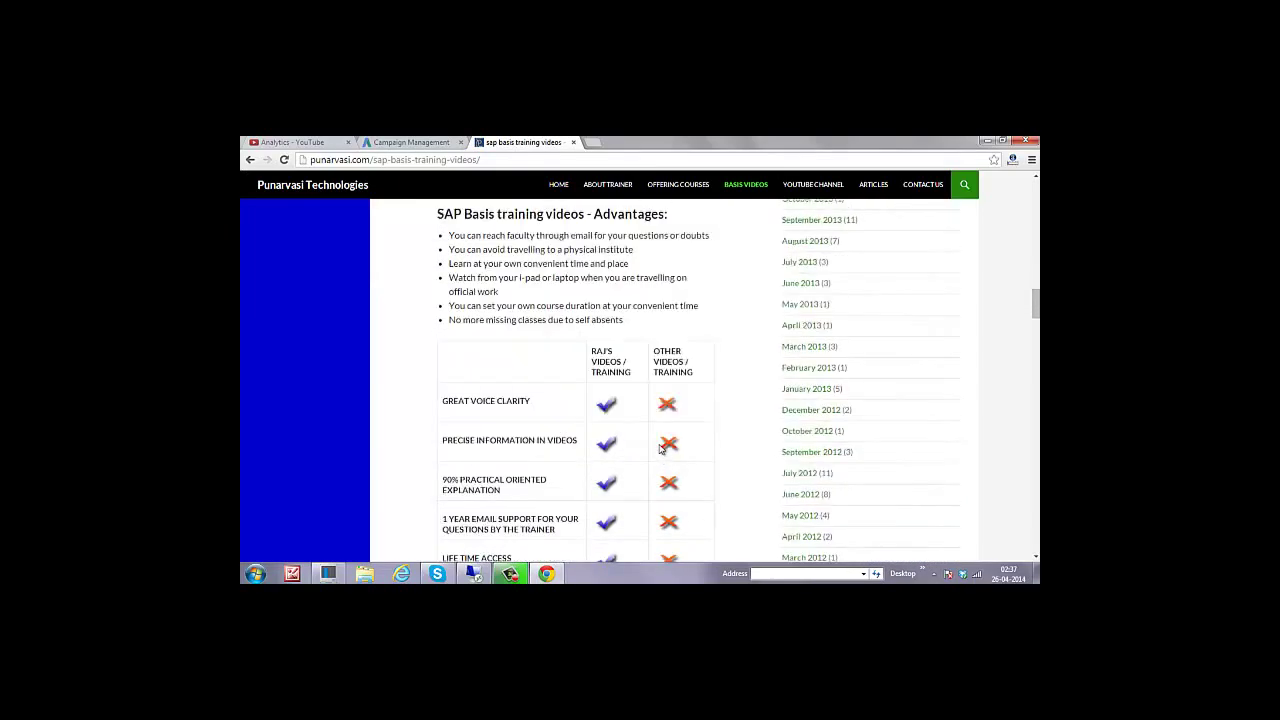
{"action": "scroll", "coordinate": [660, 449], "scroll_direction": "down", "scroll_amount": 7}
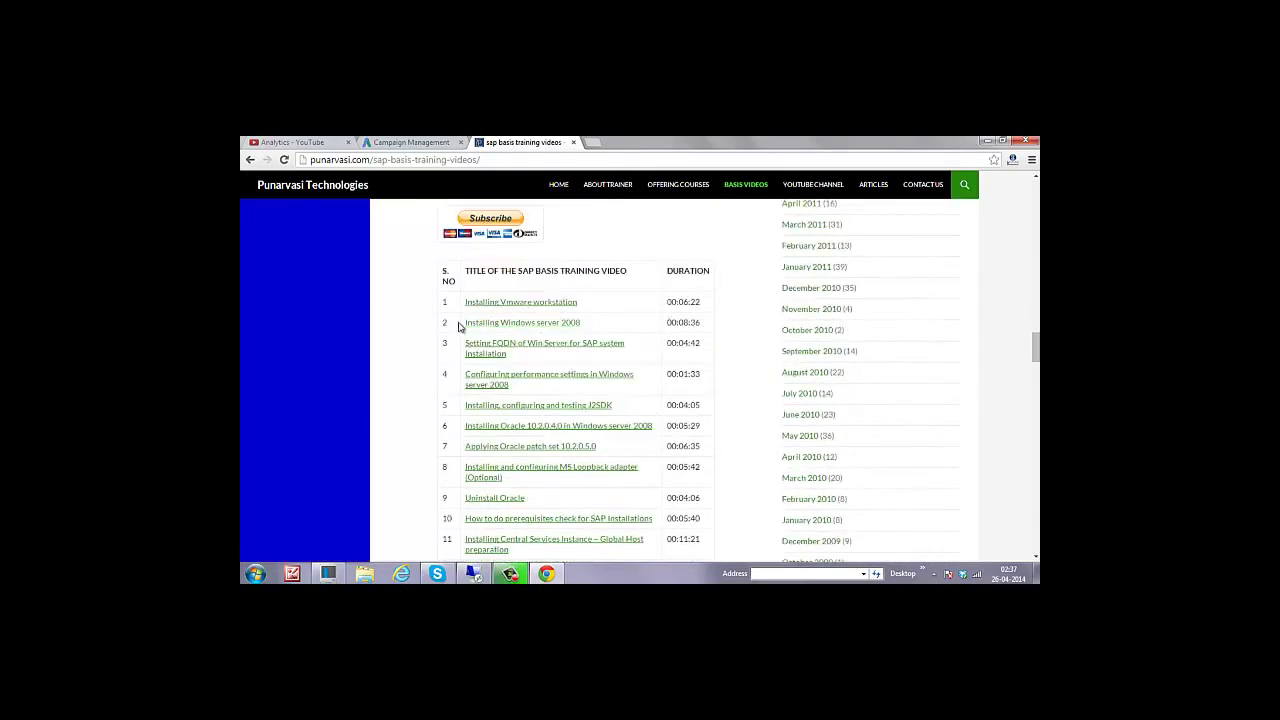
{"action": "scroll", "coordinate": [602, 425], "scroll_direction": "down", "scroll_amount": 8}
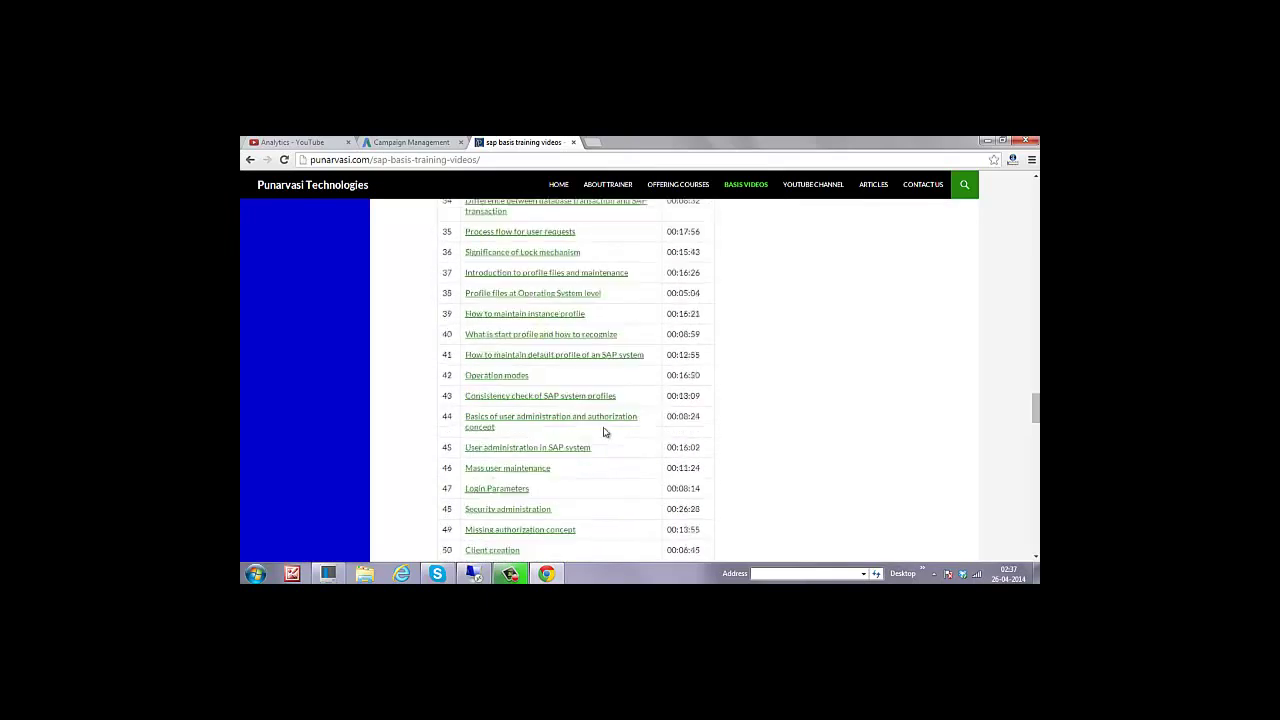
{"action": "scroll", "coordinate": [605, 430], "scroll_direction": "down", "scroll_amount": 8}
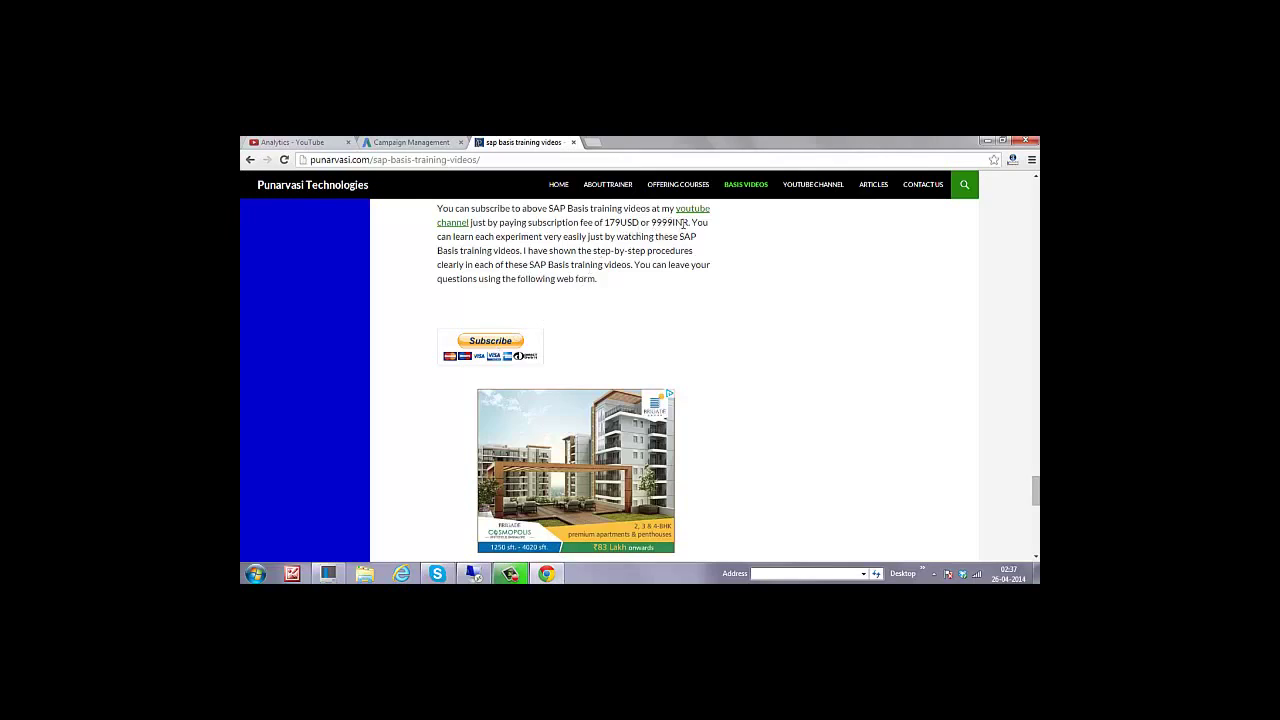
{"action": "left_click", "coordinate": [987, 142]}
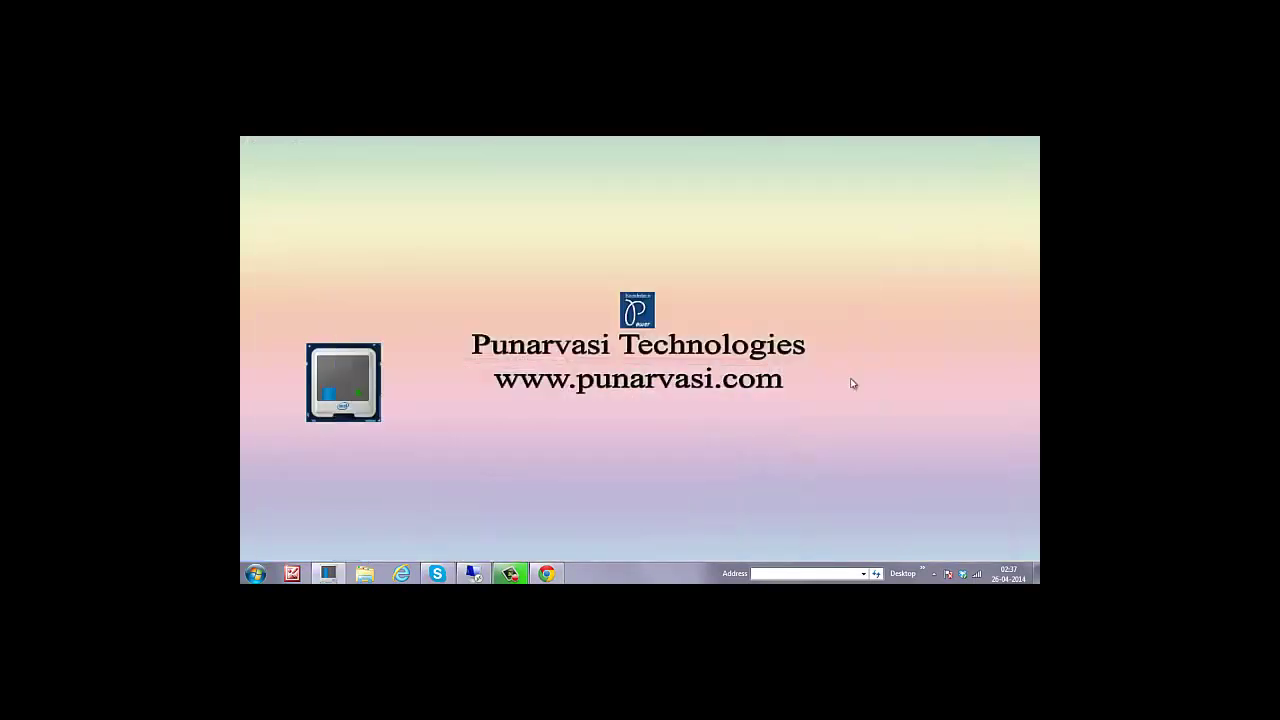